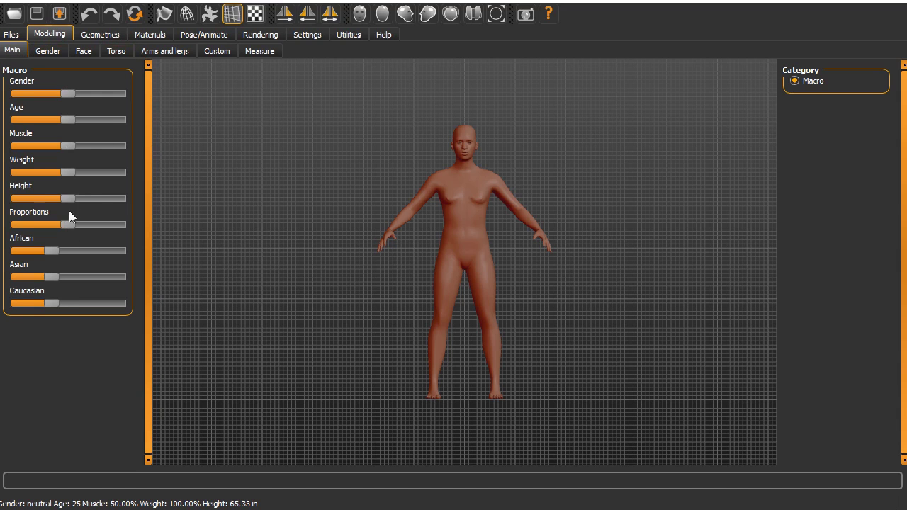
- Make the figure fully female, age 30, with 81% muscle
{"action": "left_click_drag", "start_coordinate": [66, 94], "coordinate": [10, 101]}
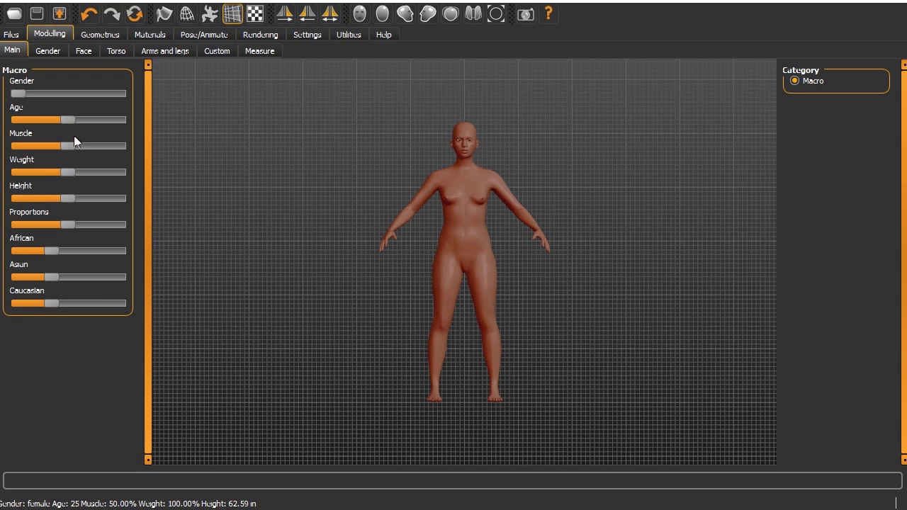
{"action": "mouse_move", "coordinate": [70, 117]}
{"action": "left_mouse_down"}
{"action": "mouse_move", "coordinate": [92, 121]}
{"action": "mouse_move", "coordinate": [72, 124]}
{"action": "left_mouse_up"}
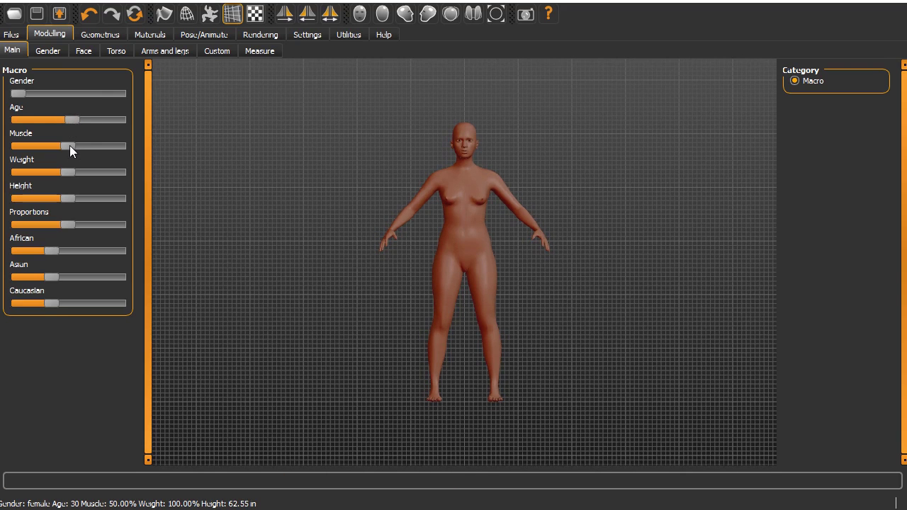
{"action": "left_click", "coordinate": [69, 145]}
{"action": "left_click_drag", "start_coordinate": [83, 148], "coordinate": [99, 147]}
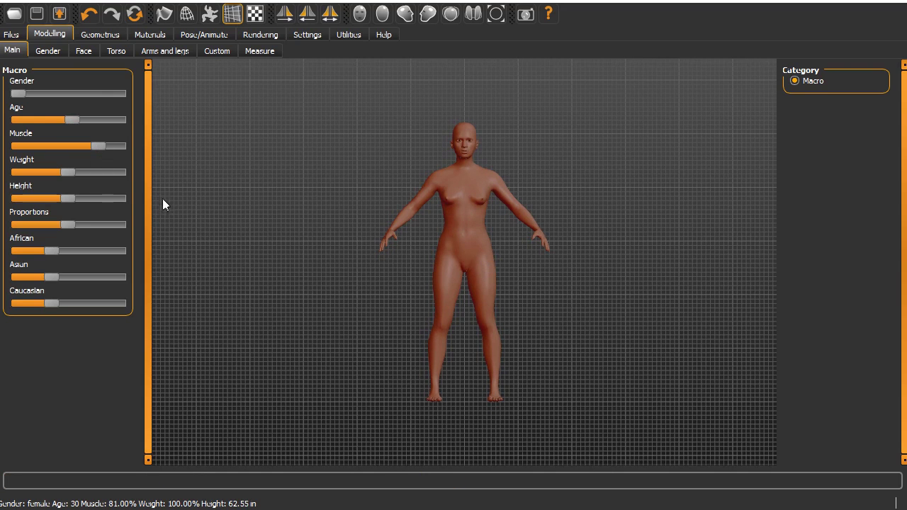
- Raise weight to 105.6%, make the figure taller and increase body proportions
{"action": "left_click", "coordinate": [73, 171]}
{"action": "left_click_drag", "start_coordinate": [71, 200], "coordinate": [81, 198]}
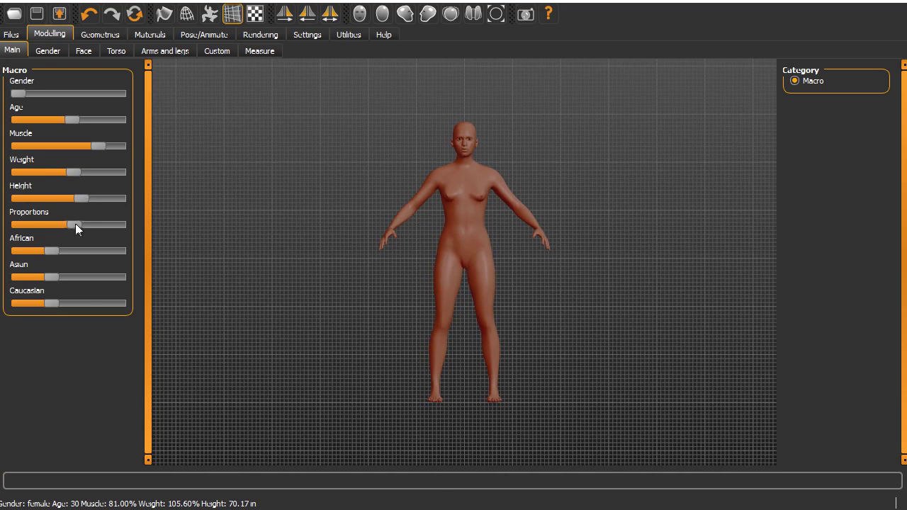
{"action": "mouse_move", "coordinate": [83, 224]}
{"action": "left_mouse_down"}
{"action": "mouse_move", "coordinate": [105, 227]}
{"action": "mouse_move", "coordinate": [40, 229]}
{"action": "mouse_move", "coordinate": [105, 229]}
{"action": "mouse_move", "coordinate": [90, 229]}
{"action": "left_mouse_up"}
- Adjust the African, Caucasian and Asian sliders to about 45% Asian, the rest Caucasian, African near zero
{"action": "left_click_drag", "start_coordinate": [51, 249], "coordinate": [103, 253]}
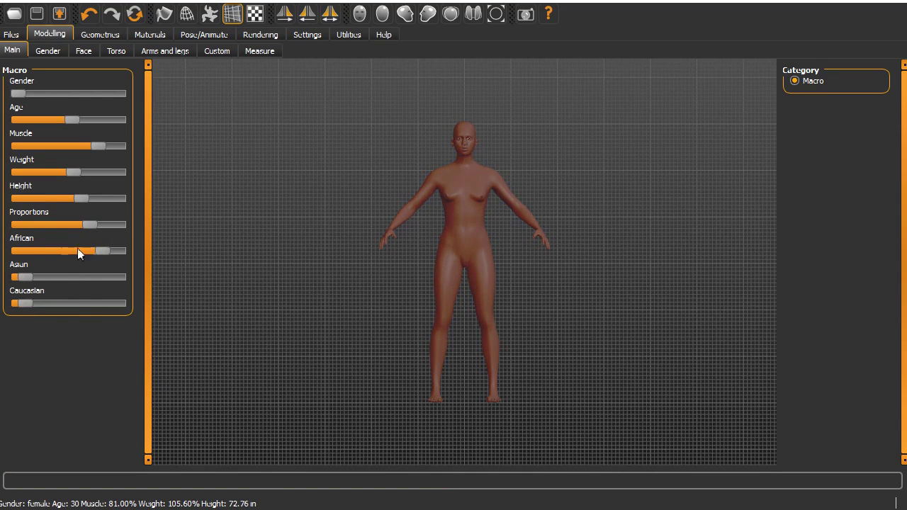
{"action": "left_click_drag", "start_coordinate": [27, 302], "coordinate": [113, 309]}
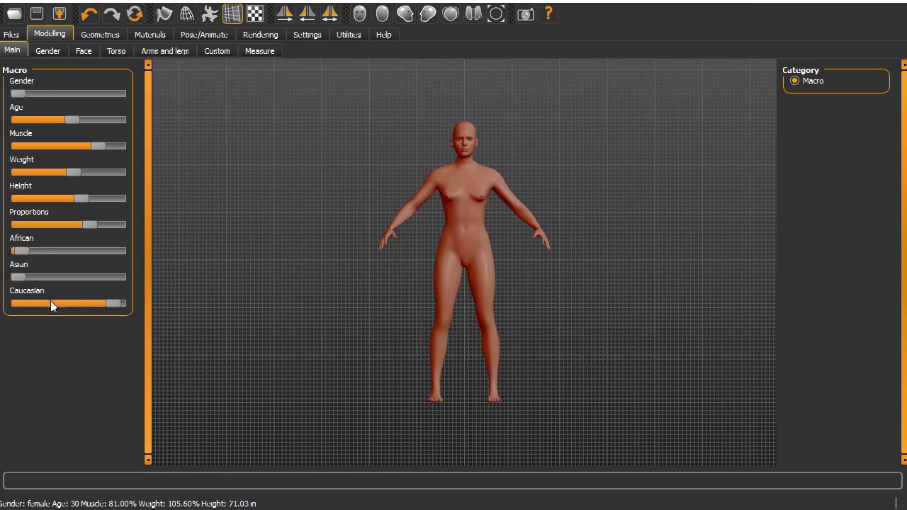
{"action": "left_click_drag", "start_coordinate": [19, 277], "coordinate": [104, 282]}
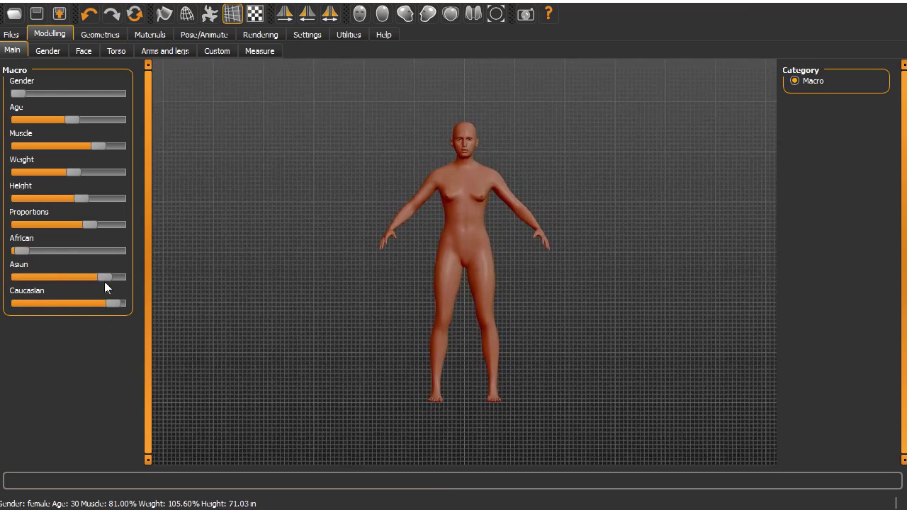
{"action": "left_click_drag", "start_coordinate": [29, 303], "coordinate": [64, 306]}
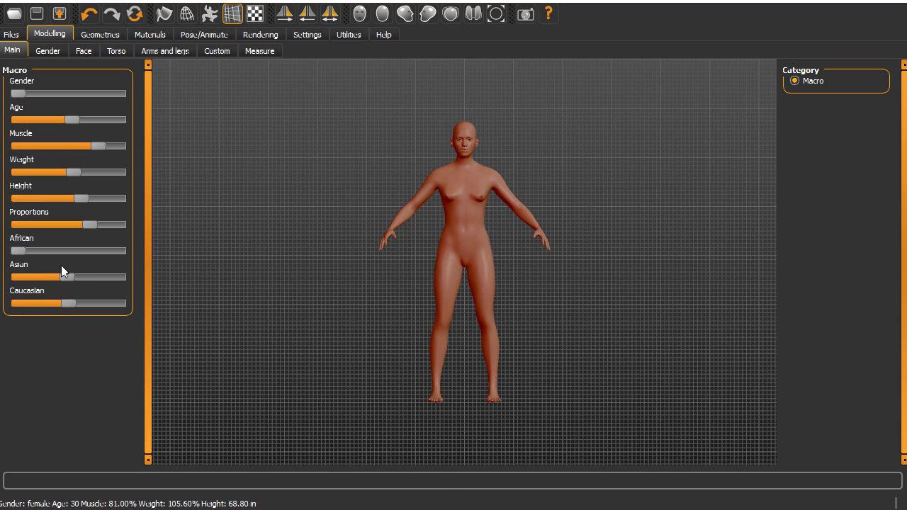
- Zoom and pan the viewport to frame the figure's head and upper body
{"action": "scroll", "coordinate": [478, 156], "scroll_direction": "up", "scroll_amount": 2}
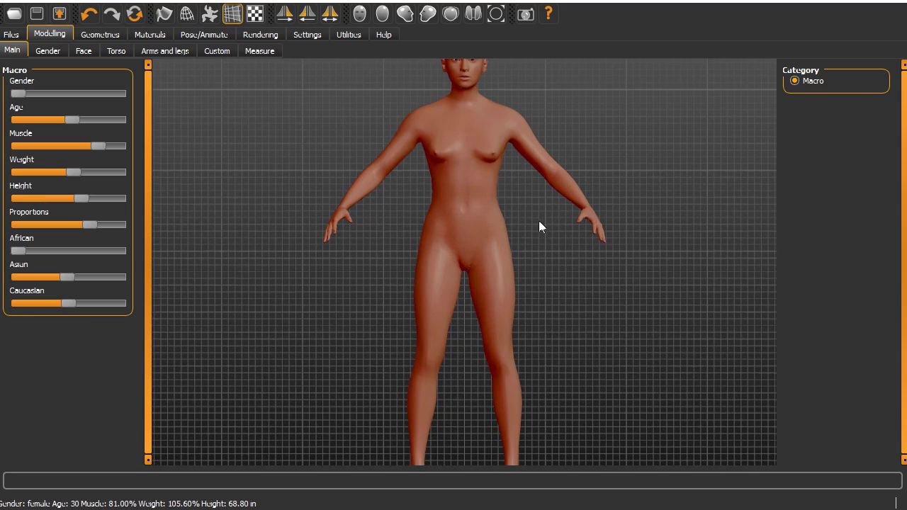
{"action": "scroll", "coordinate": [538, 220], "scroll_direction": "down", "scroll_amount": 2}
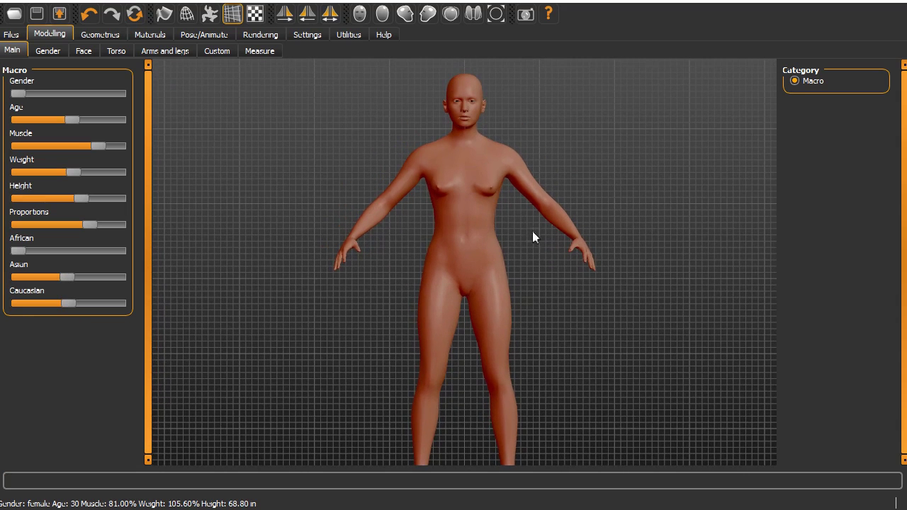
{"action": "right_click_drag", "start_coordinate": [518, 231], "coordinate": [512, 285]}
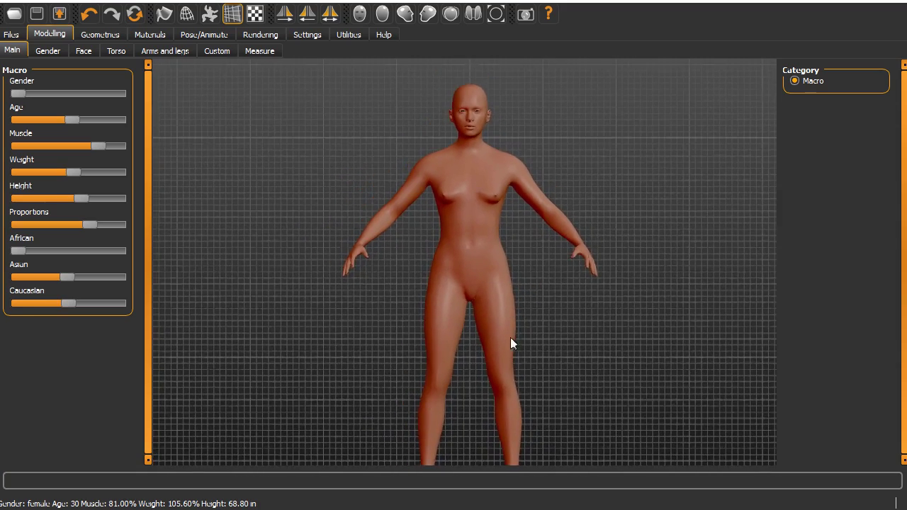
{"action": "right_click_drag", "start_coordinate": [510, 338], "coordinate": [495, 268]}
{"action": "scroll", "coordinate": [468, 160], "scroll_direction": "up", "scroll_amount": 3}
{"action": "scroll", "coordinate": [547, 202], "scroll_direction": "down", "scroll_amount": 3}
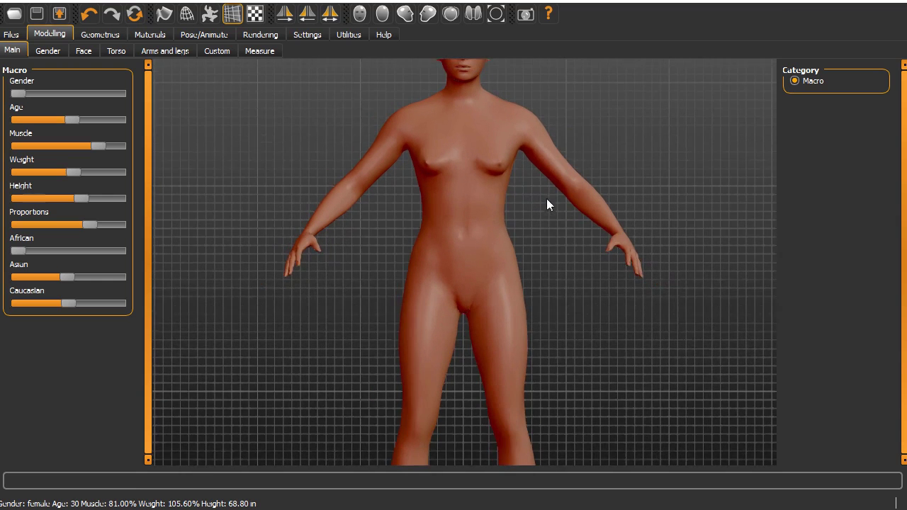
{"action": "scroll", "coordinate": [544, 247], "scroll_direction": "up", "scroll_amount": 1}
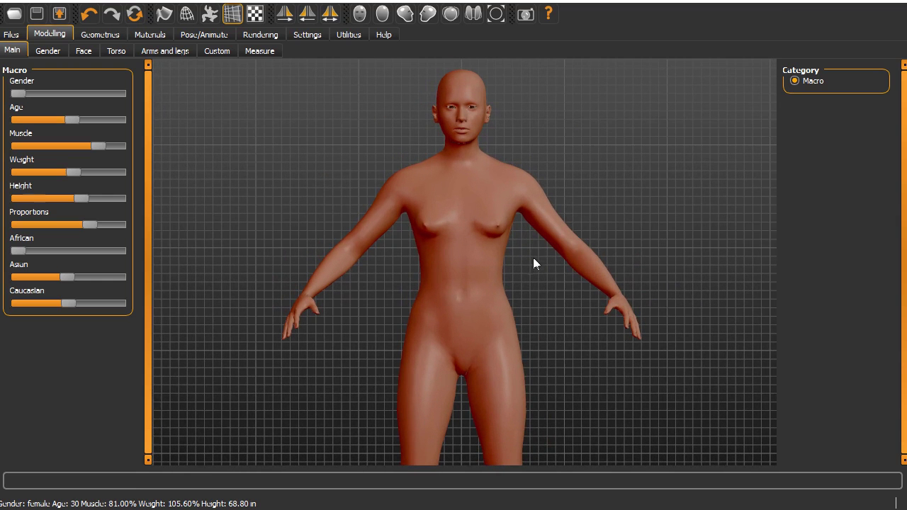
- On the Gender page, increase breast size and firmness, raise their vertical position and adjust their spacing
{"action": "left_click", "coordinate": [51, 54]}
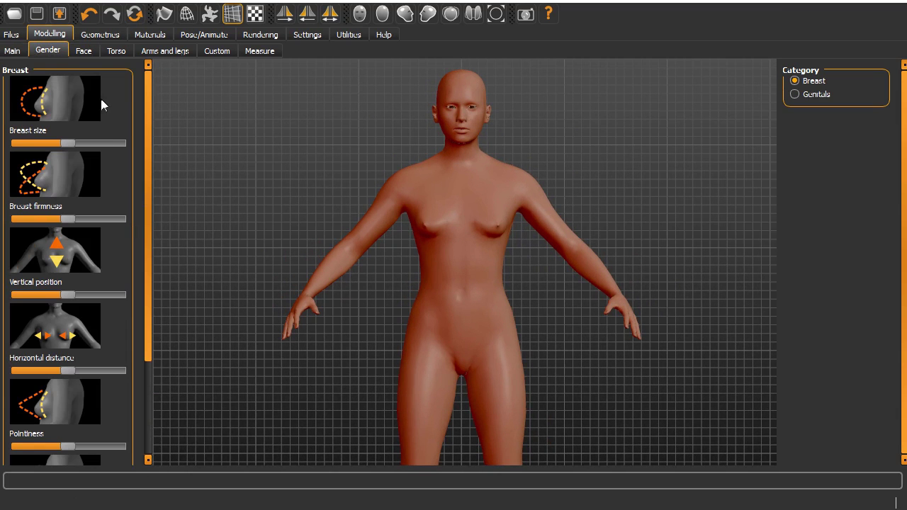
{"action": "mouse_move", "coordinate": [145, 267]}
{"action": "left_mouse_down"}
{"action": "mouse_move", "coordinate": [147, 387]}
{"action": "mouse_move", "coordinate": [142, 253]}
{"action": "left_mouse_up"}
{"action": "mouse_move", "coordinate": [146, 205]}
{"action": "left_mouse_down"}
{"action": "mouse_move", "coordinate": [148, 220]}
{"action": "mouse_move", "coordinate": [151, 192]}
{"action": "left_mouse_up"}
{"action": "left_click_drag", "start_coordinate": [71, 145], "coordinate": [76, 144]}
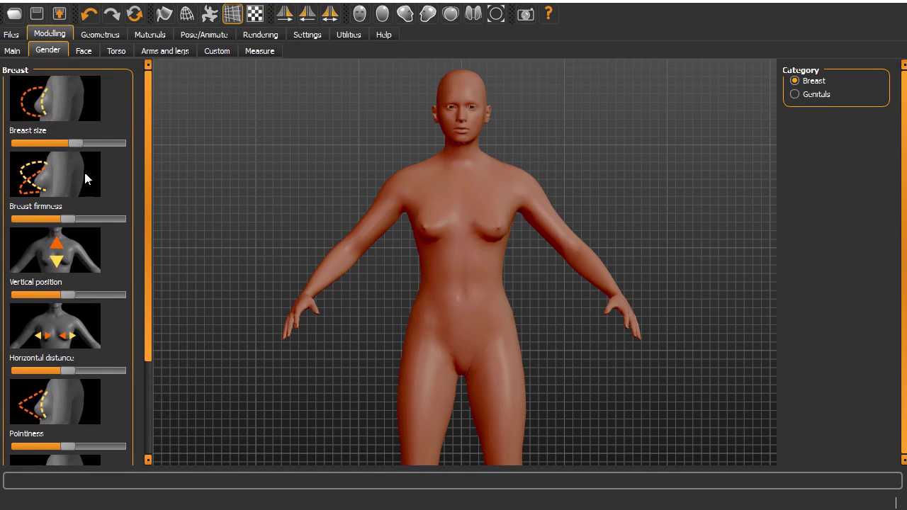
{"action": "left_click_drag", "start_coordinate": [75, 144], "coordinate": [82, 145]}
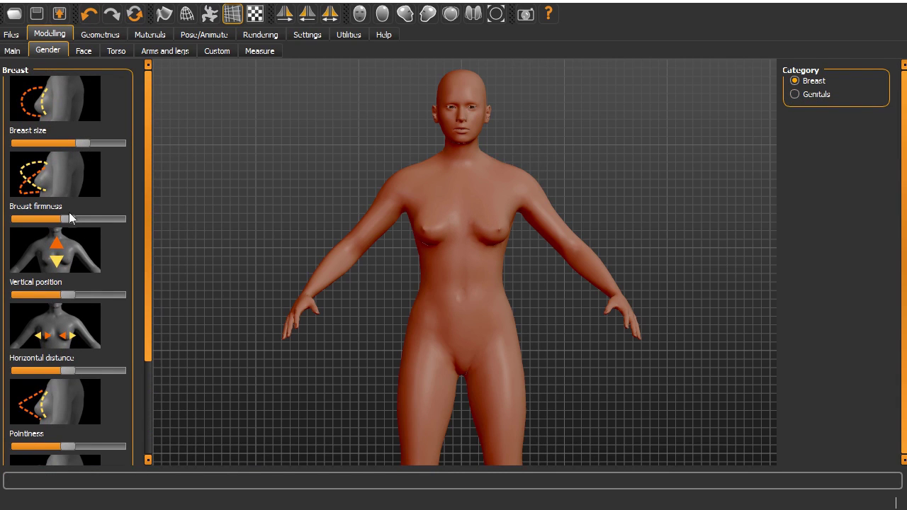
{"action": "left_click_drag", "start_coordinate": [68, 219], "coordinate": [88, 219]}
{"action": "left_click_drag", "start_coordinate": [146, 318], "coordinate": [146, 406]}
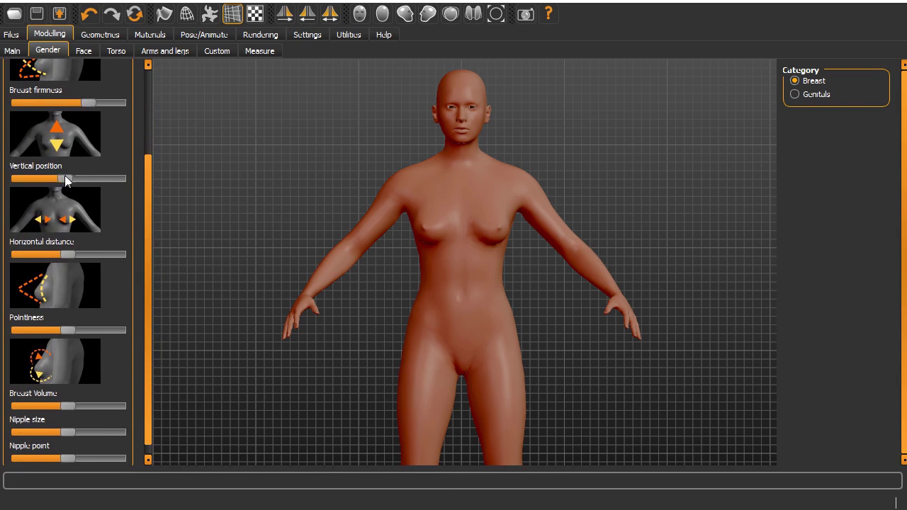
{"action": "left_click_drag", "start_coordinate": [68, 178], "coordinate": [84, 180]}
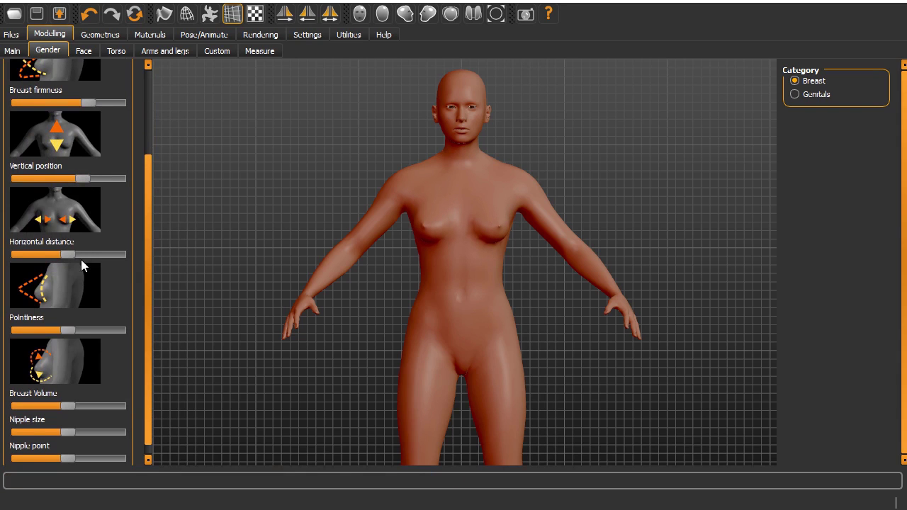
{"action": "mouse_move", "coordinate": [73, 255]}
{"action": "left_mouse_down"}
{"action": "mouse_move", "coordinate": [36, 259]}
{"action": "mouse_move", "coordinate": [66, 257]}
{"action": "left_mouse_up"}
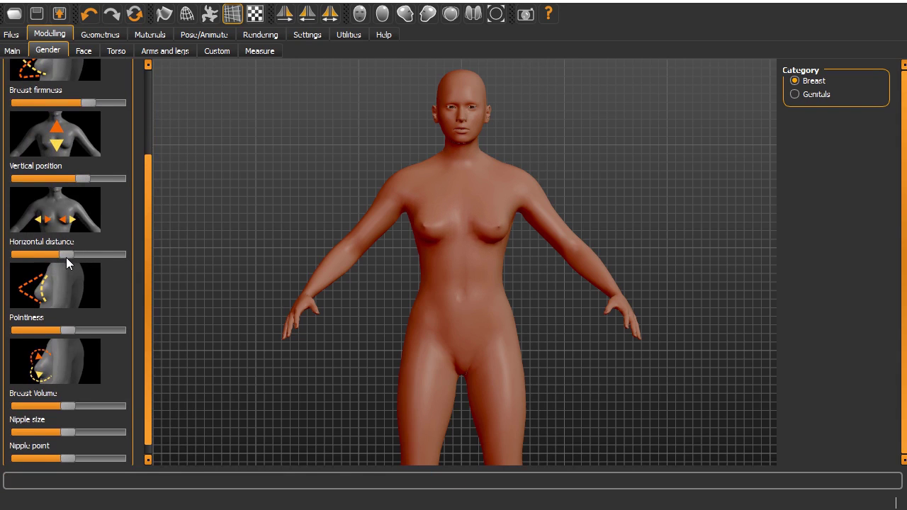
- On the Face page, inspect the model from front, back and side views
{"action": "left_click", "coordinate": [84, 51]}
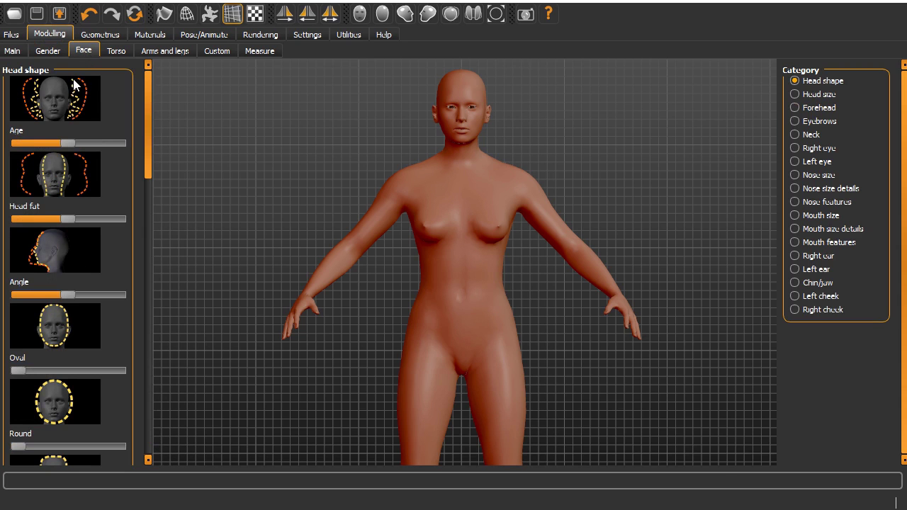
{"action": "left_click_drag", "start_coordinate": [629, 217], "coordinate": [592, 223]}
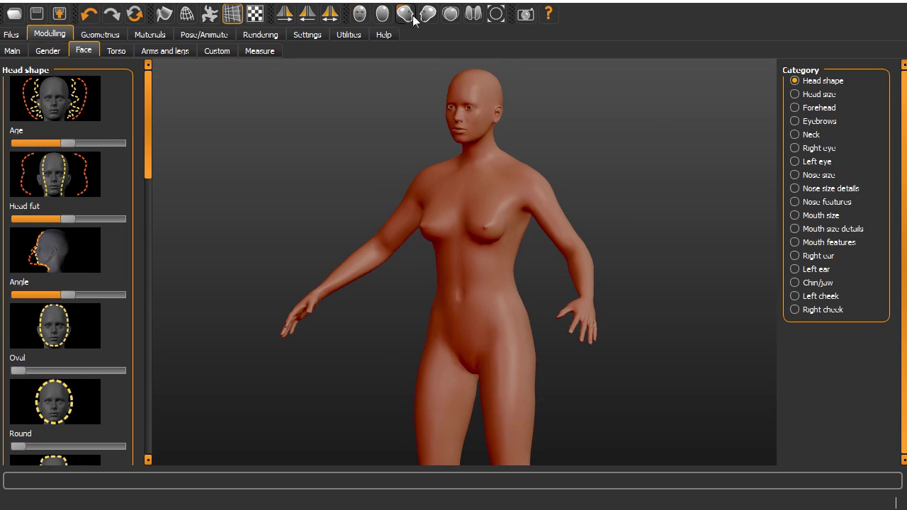
{"action": "left_click", "coordinate": [359, 14]}
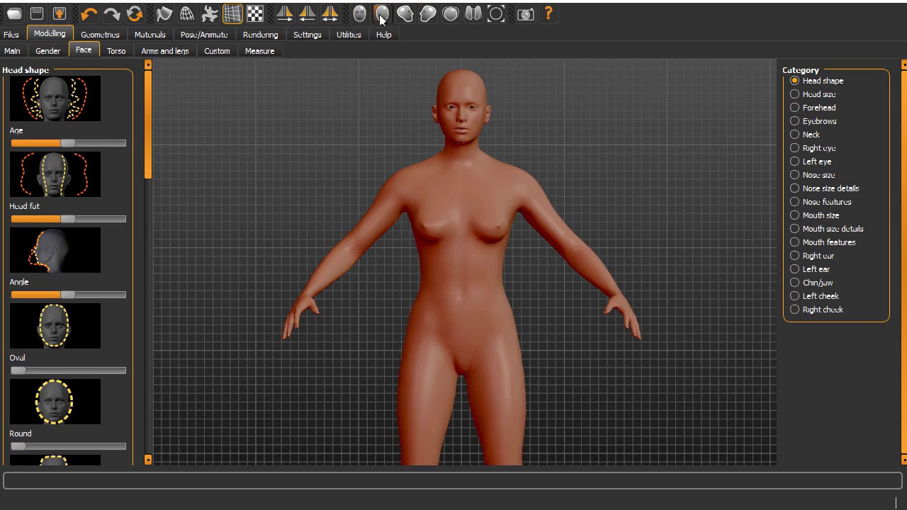
{"action": "left_click", "coordinate": [383, 14]}
{"action": "left_click", "coordinate": [405, 14]}
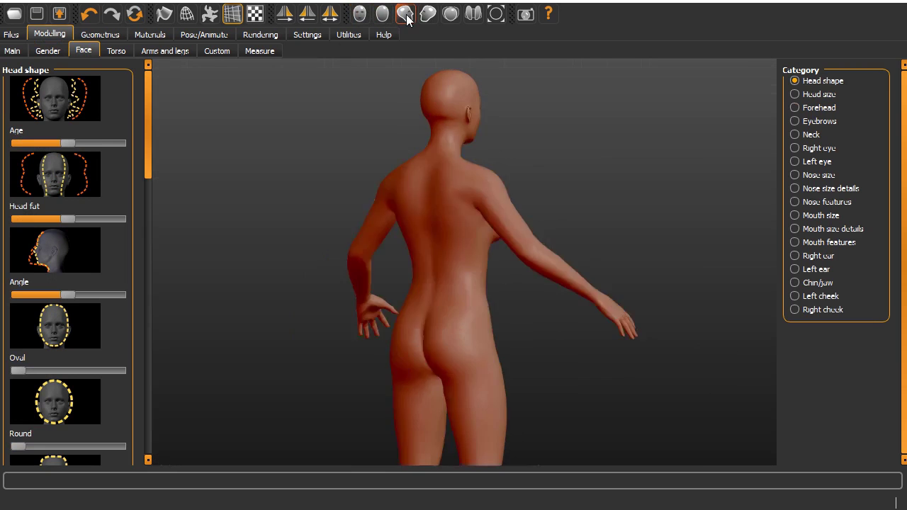
{"action": "left_click", "coordinate": [424, 20]}
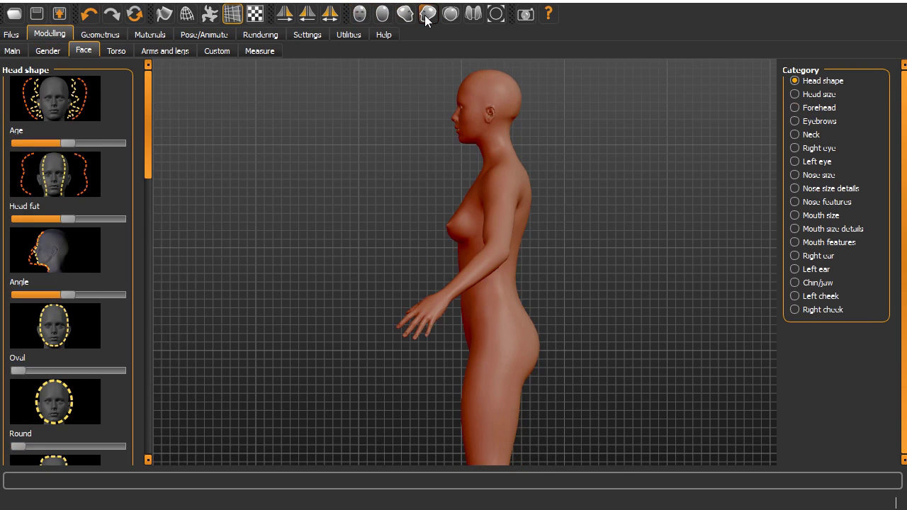
{"action": "left_click", "coordinate": [359, 13]}
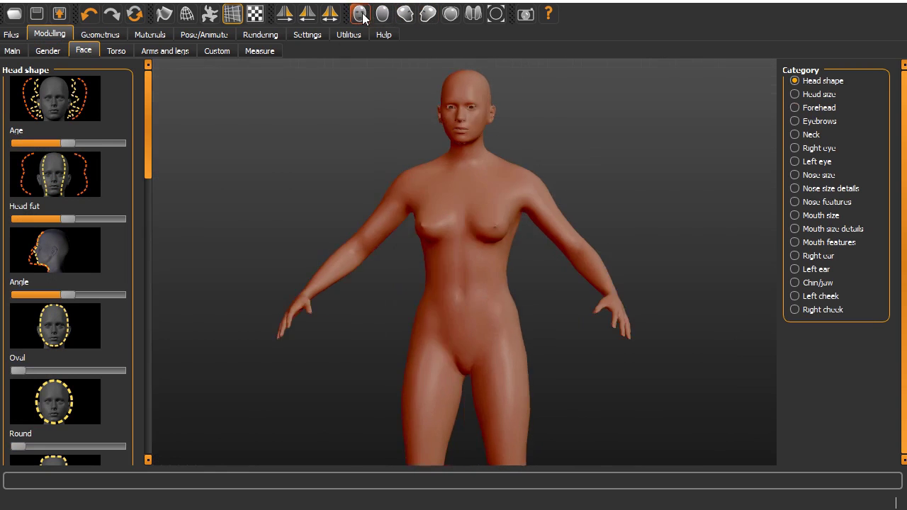
{"action": "left_click_drag", "start_coordinate": [578, 152], "coordinate": [567, 199]}
{"action": "scroll", "coordinate": [561, 184], "scroll_direction": "up", "scroll_amount": 3}
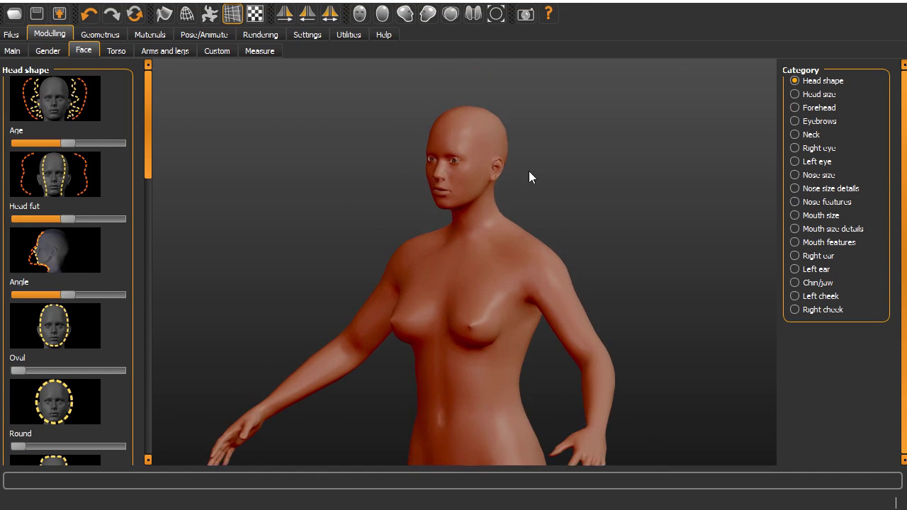
{"action": "left_click_drag", "start_coordinate": [554, 231], "coordinate": [540, 193]}
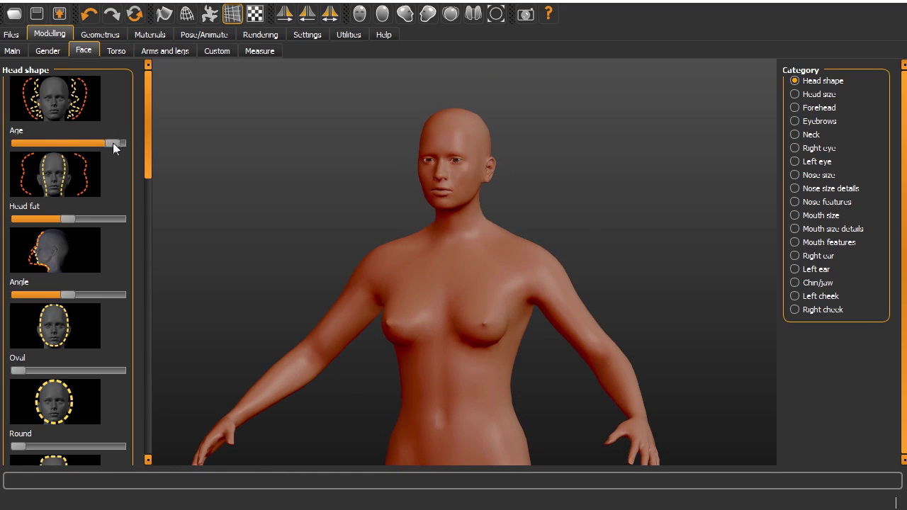
- Set head-shape Age to about 40%, add a little Diamond and some Inverted triangular shape
{"action": "left_click_drag", "start_coordinate": [112, 142], "coordinate": [118, 143]}
{"action": "left_click_drag", "start_coordinate": [120, 142], "coordinate": [28, 145]}
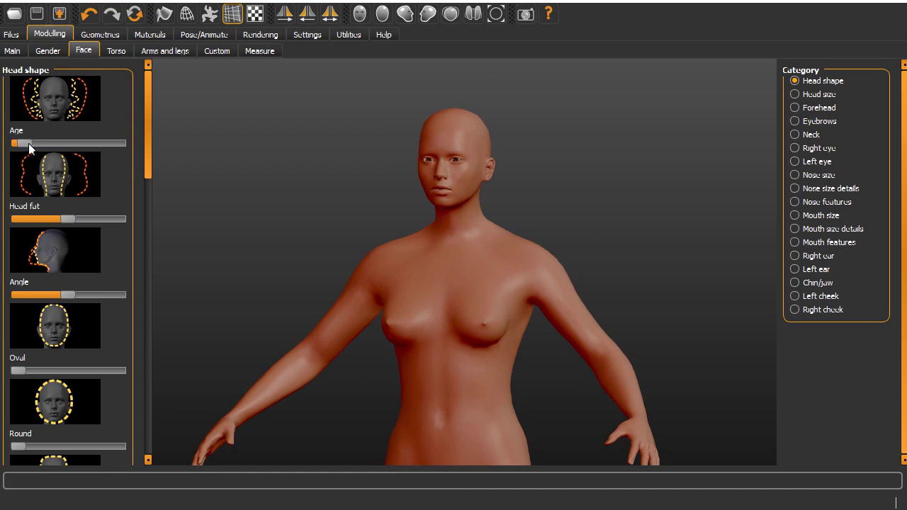
{"action": "left_click", "coordinate": [66, 146]}
{"action": "left_click", "coordinate": [75, 144]}
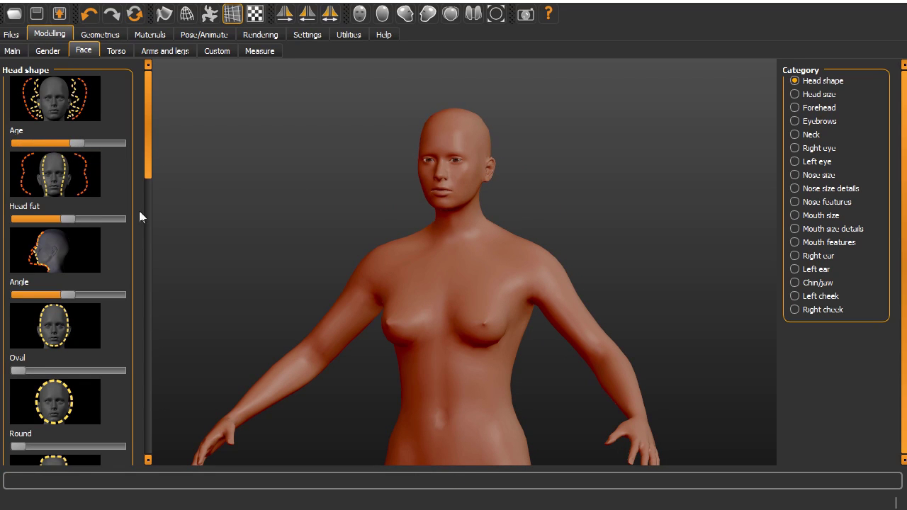
{"action": "left_click_drag", "start_coordinate": [149, 174], "coordinate": [146, 287]}
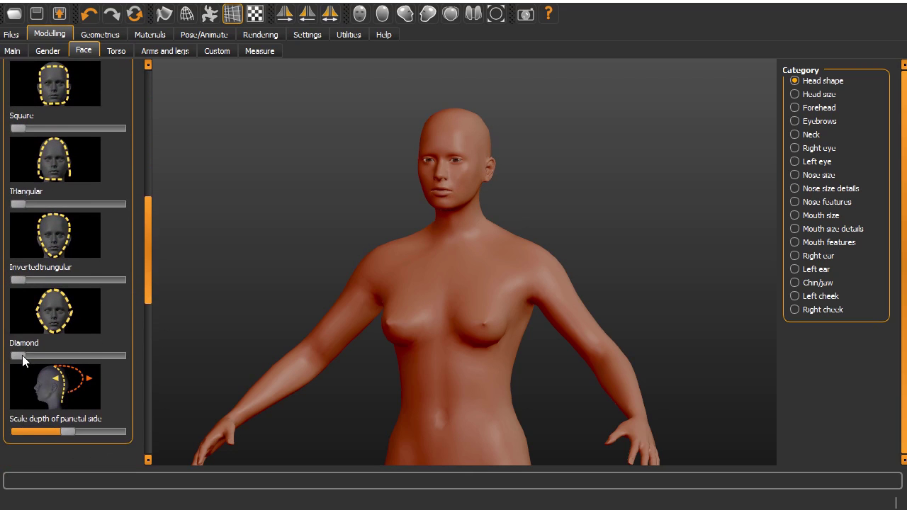
{"action": "left_click_drag", "start_coordinate": [22, 356], "coordinate": [31, 358]}
{"action": "left_click_drag", "start_coordinate": [17, 279], "coordinate": [46, 281]}
{"action": "left_click_drag", "start_coordinate": [295, 229], "coordinate": [318, 220]}
{"action": "left_click_drag", "start_coordinate": [416, 208], "coordinate": [429, 223]}
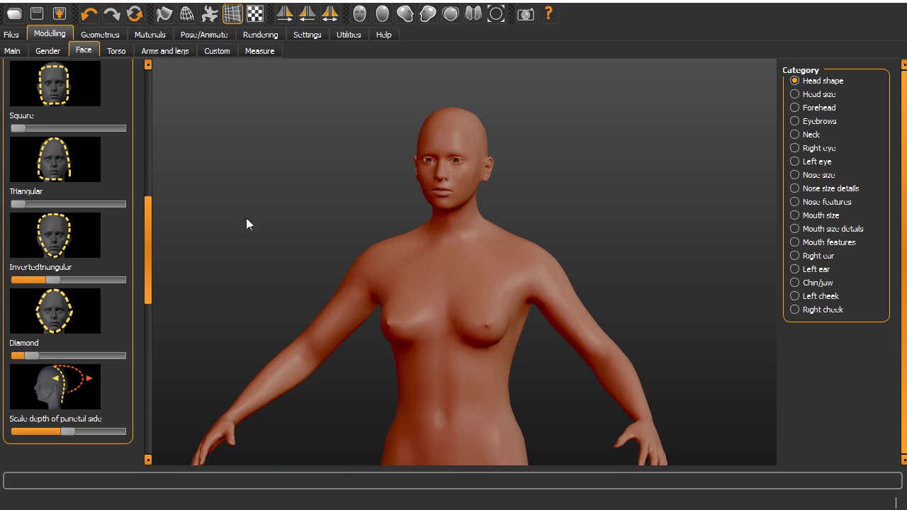
{"action": "left_click_drag", "start_coordinate": [149, 220], "coordinate": [162, 147]}
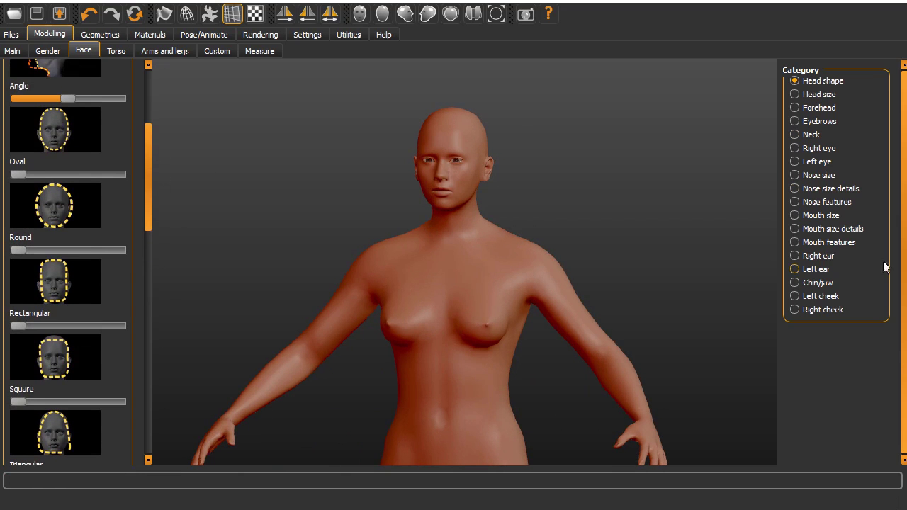
- Browse the Head size, Forehead and Neck sliders, ending on the Nose size modifiers
{"action": "left_click", "coordinate": [797, 94]}
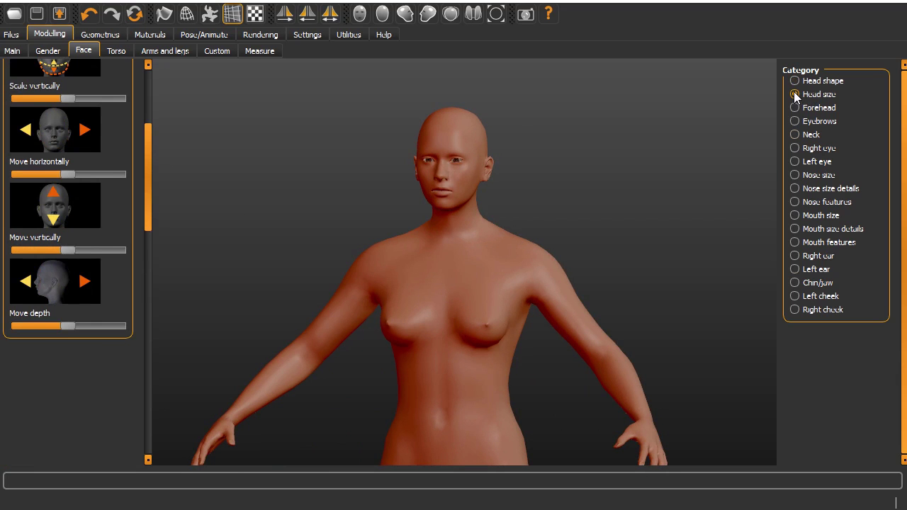
{"action": "left_click", "coordinate": [148, 112]}
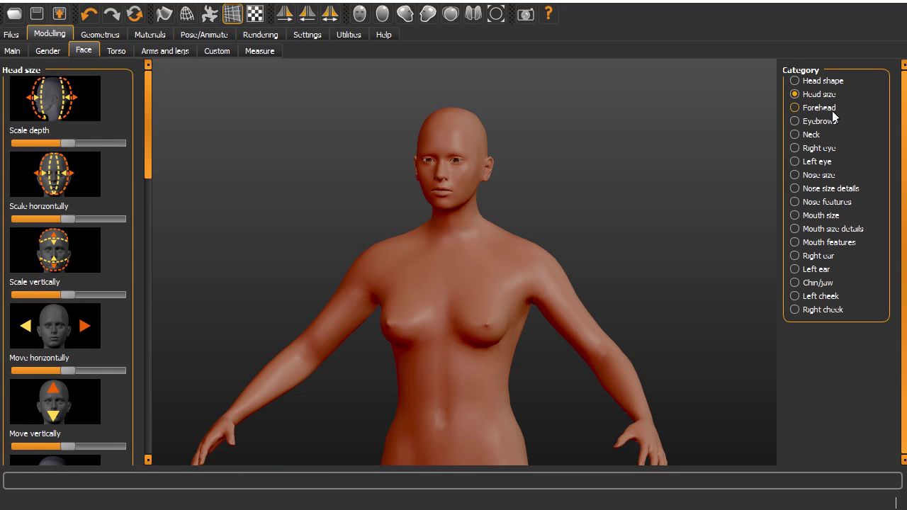
{"action": "left_click", "coordinate": [796, 107]}
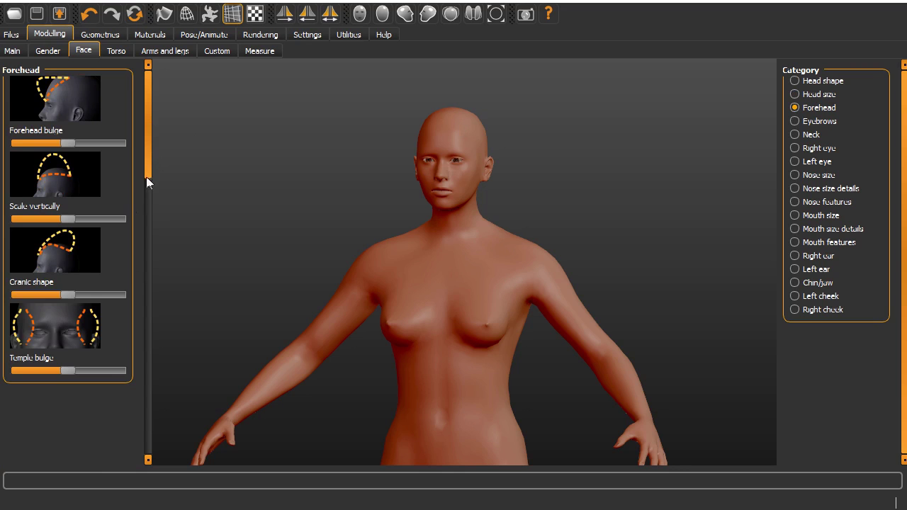
{"action": "mouse_move", "coordinate": [147, 178]}
{"action": "left_mouse_down"}
{"action": "mouse_move", "coordinate": [149, 202]}
{"action": "mouse_move", "coordinate": [150, 193]}
{"action": "left_mouse_up"}
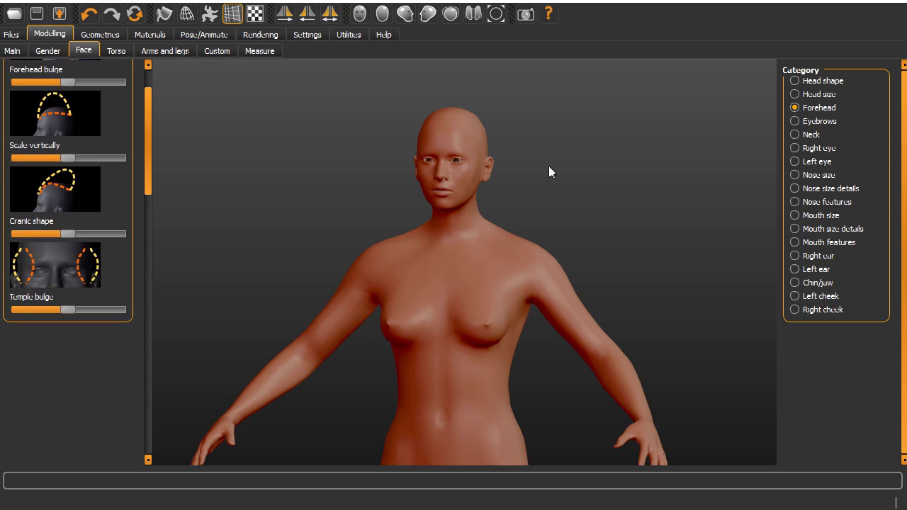
{"action": "left_click", "coordinate": [796, 135]}
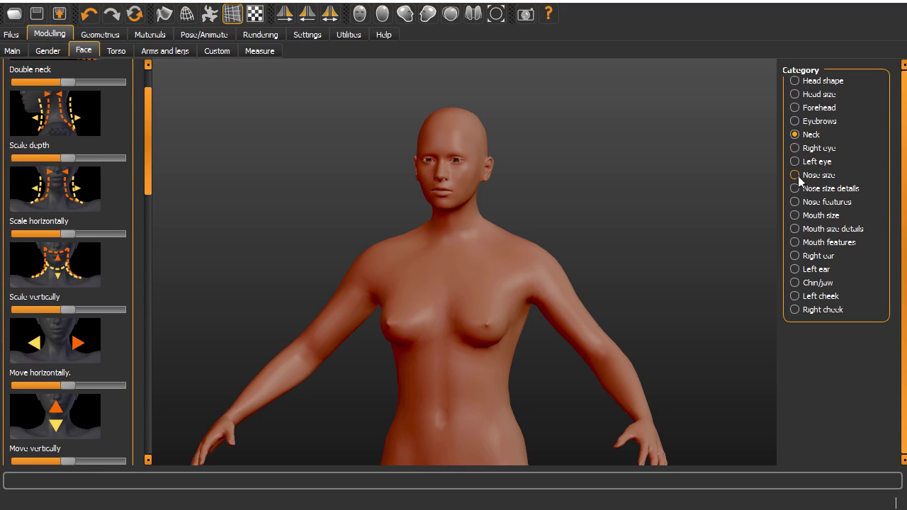
{"action": "left_click", "coordinate": [797, 176]}
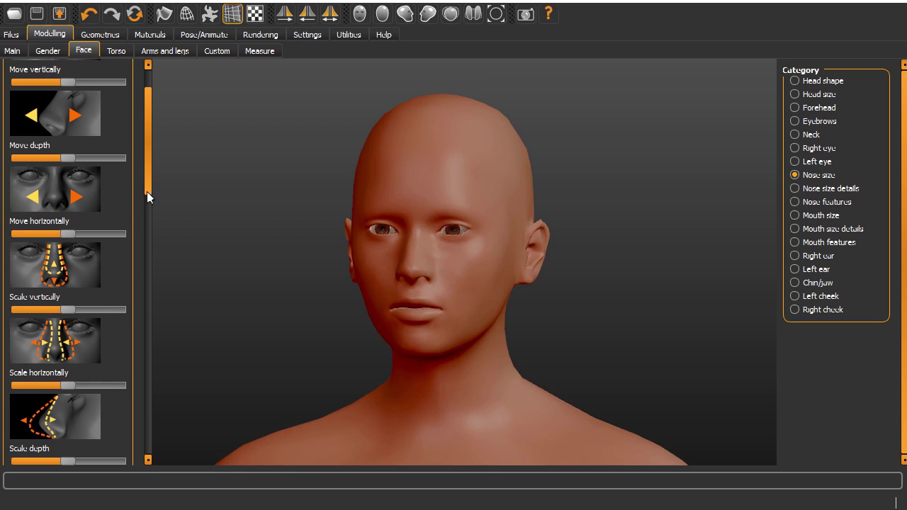
- Lower the nose Scale depth below its midpoint, checking it in side profile and front view
{"action": "left_click_drag", "start_coordinate": [146, 191], "coordinate": [149, 222]}
{"action": "scroll", "coordinate": [129, 243], "scroll_direction": "up", "scroll_amount": 1}
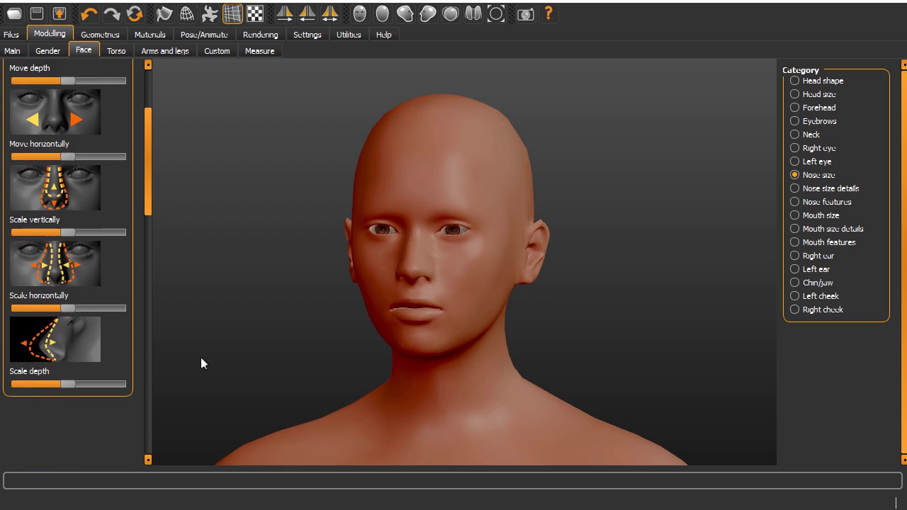
{"action": "key", "text": "3"}
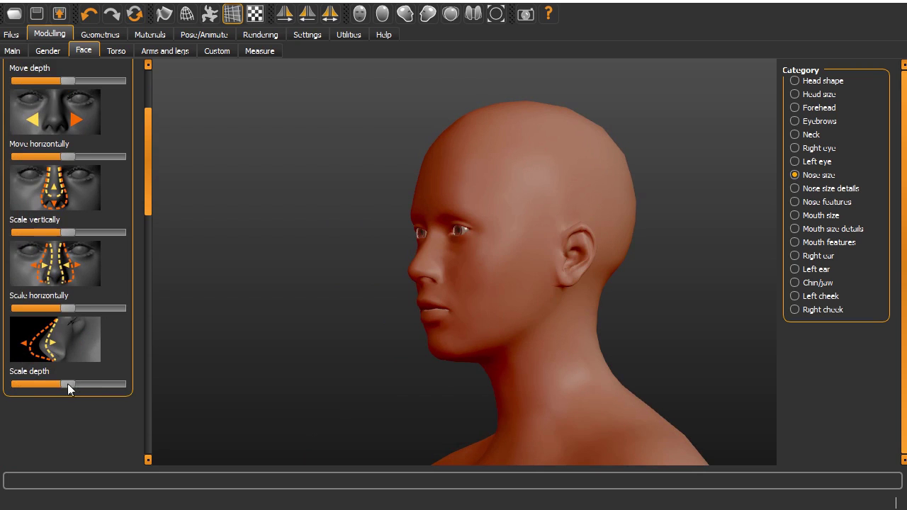
{"action": "left_click_drag", "start_coordinate": [67, 383], "coordinate": [8, 393]}
{"action": "left_click_drag", "start_coordinate": [209, 353], "coordinate": [285, 362]}
{"action": "left_click_drag", "start_coordinate": [27, 385], "coordinate": [53, 384]}
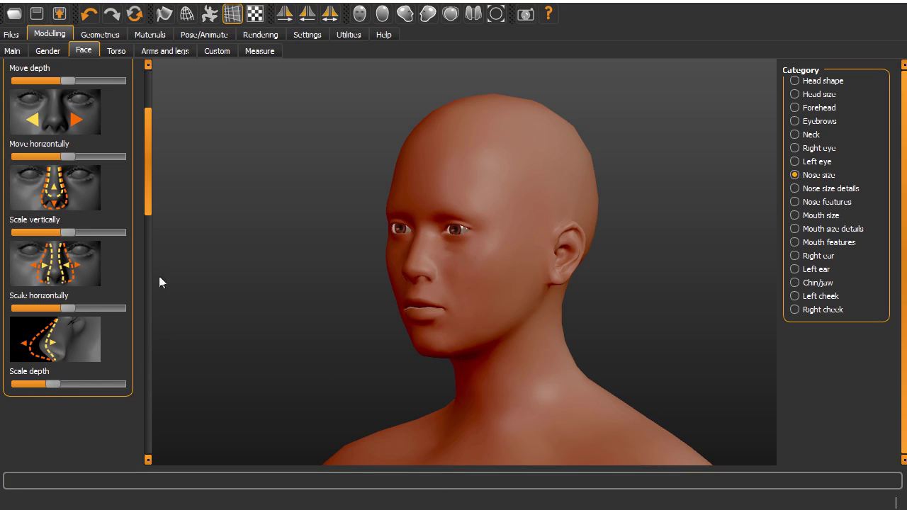
{"action": "left_click_drag", "start_coordinate": [150, 201], "coordinate": [152, 160]}
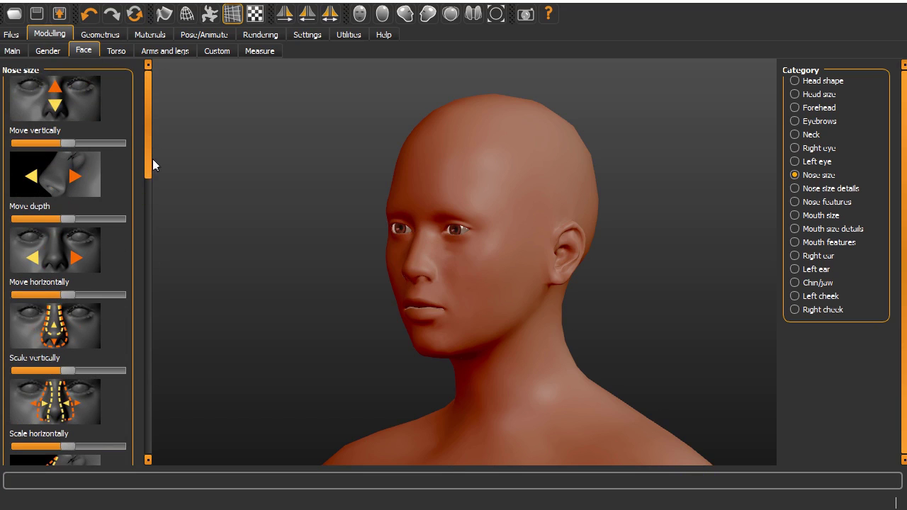
{"action": "key", "text": "ctrl+Up"}
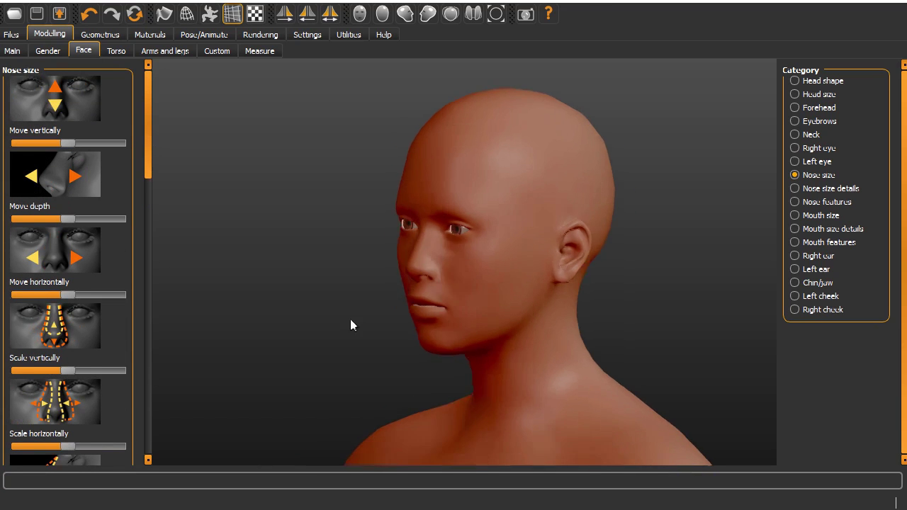
- Look through the Mouth size sliders, briefly visit the Gender page, then go back to Face
{"action": "left_click", "coordinate": [795, 215]}
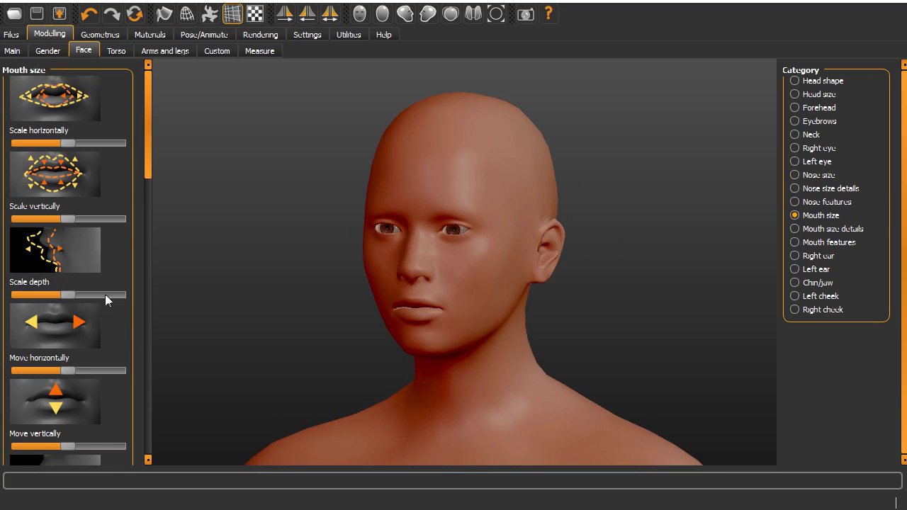
{"action": "mouse_move", "coordinate": [147, 167]}
{"action": "left_mouse_down"}
{"action": "mouse_move", "coordinate": [150, 213]}
{"action": "mouse_move", "coordinate": [151, 163]}
{"action": "left_mouse_up"}
{"action": "left_click_drag", "start_coordinate": [146, 161], "coordinate": [150, 185]}
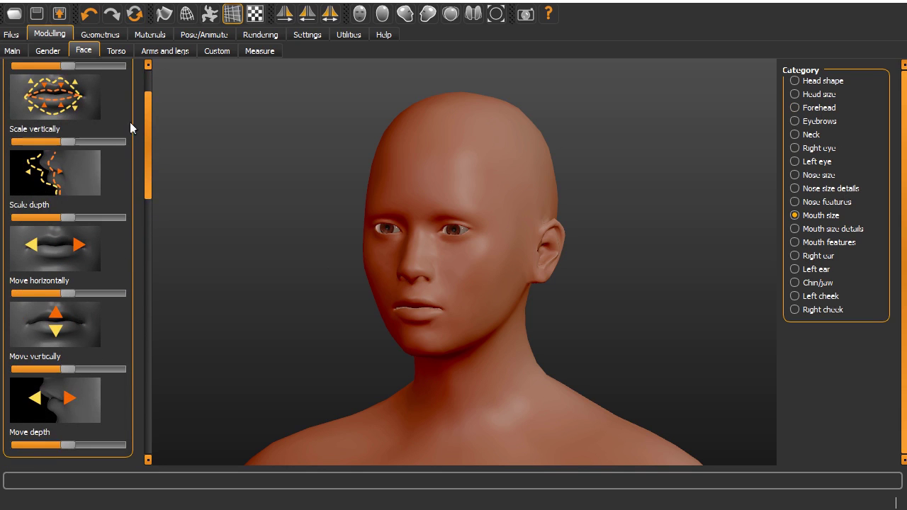
{"action": "left_click", "coordinate": [48, 50]}
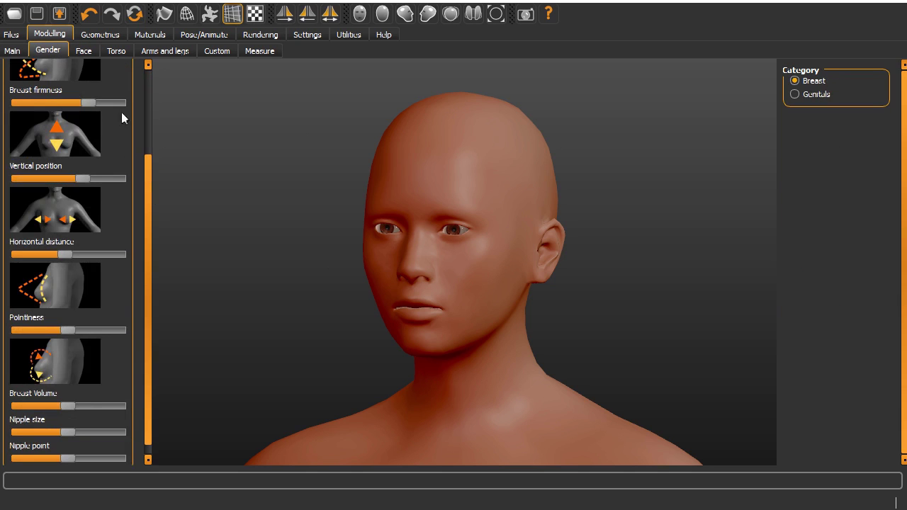
{"action": "left_click", "coordinate": [92, 53]}
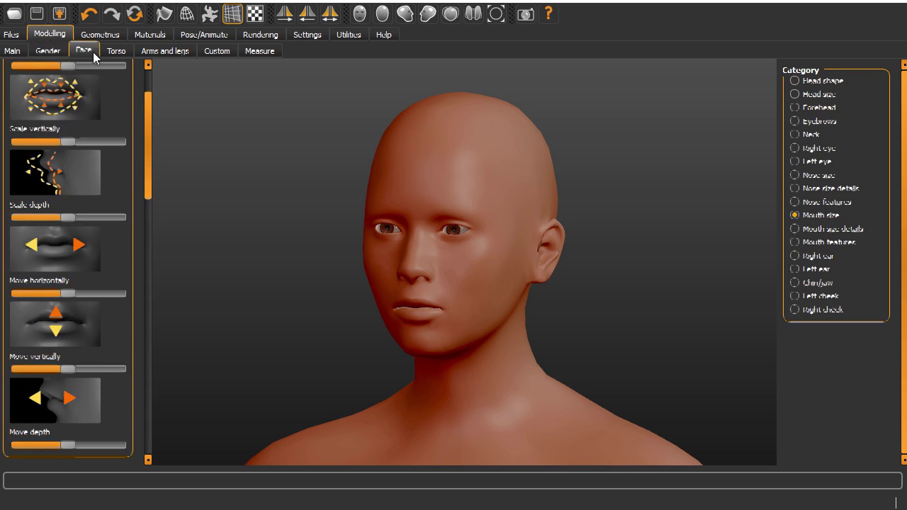
{"action": "scroll", "coordinate": [149, 120], "scroll_direction": "up", "scroll_amount": 1}
- Look through the Right ear sliders, leaving them at defaults, and zoom the view out
{"action": "scroll", "coordinate": [150, 126], "scroll_direction": "up", "scroll_amount": 1}
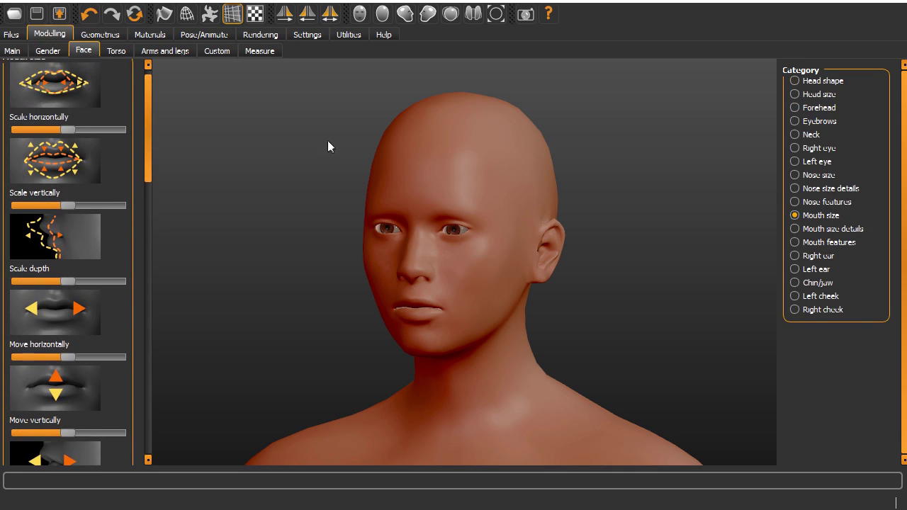
{"action": "left_click", "coordinate": [795, 255]}
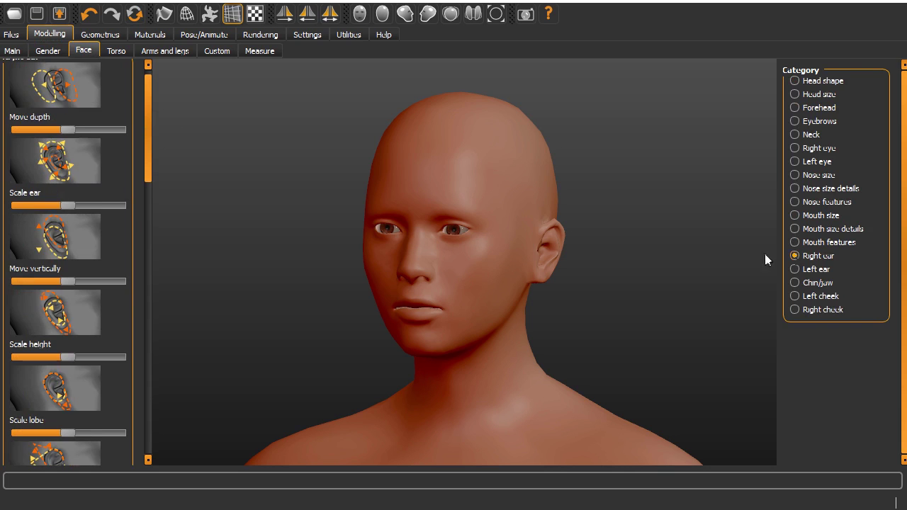
{"action": "left_click_drag", "start_coordinate": [145, 184], "coordinate": [127, 153]}
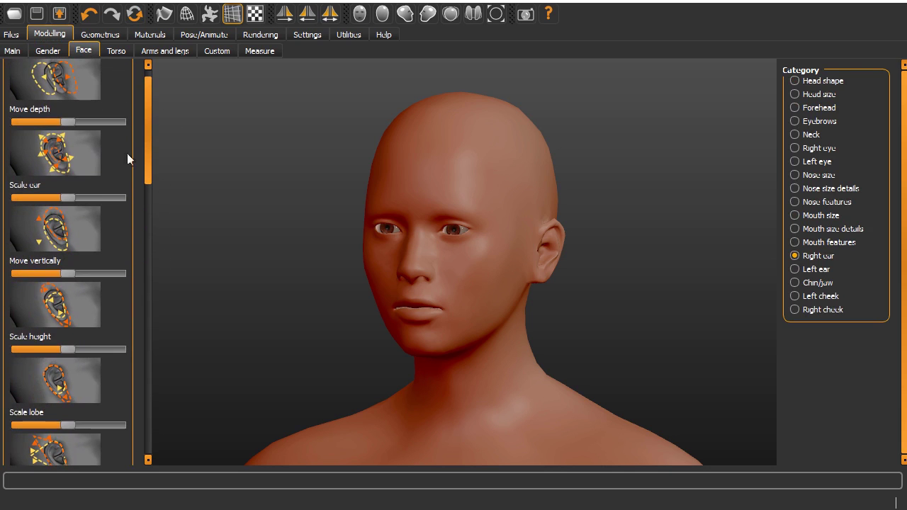
{"action": "scroll", "coordinate": [336, 317], "scroll_direction": "down", "scroll_amount": 5}
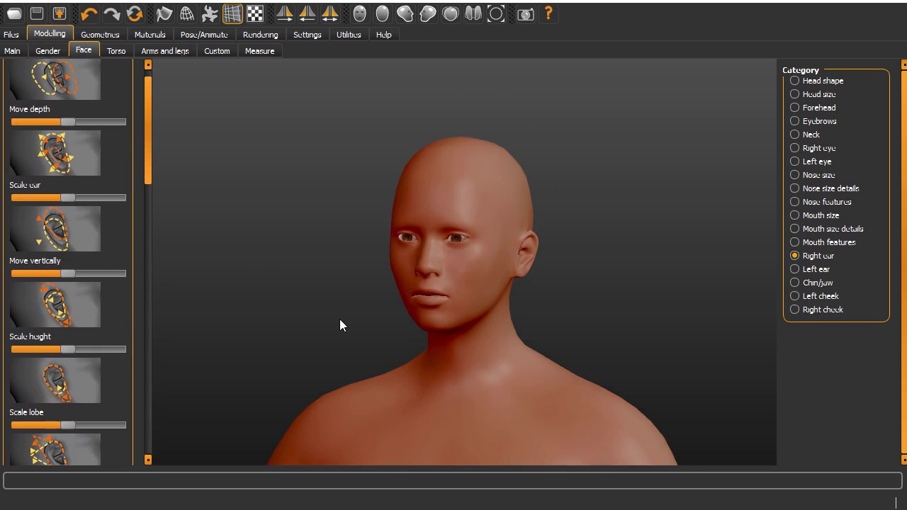
- On the Torso page, increase Scale depth, Dorsi muscle and Scale cone-shape, orbiting to check the torso
{"action": "left_click", "coordinate": [117, 51]}
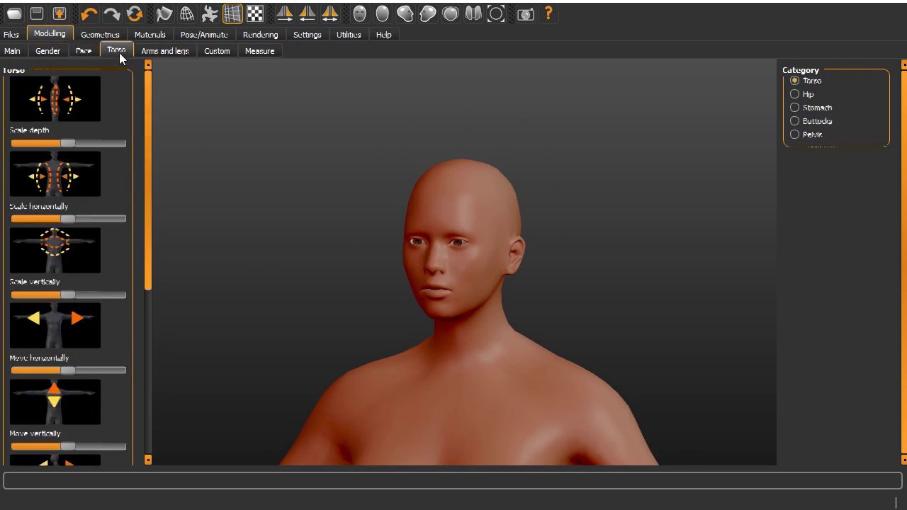
{"action": "scroll", "coordinate": [269, 287], "scroll_direction": "down", "scroll_amount": 4}
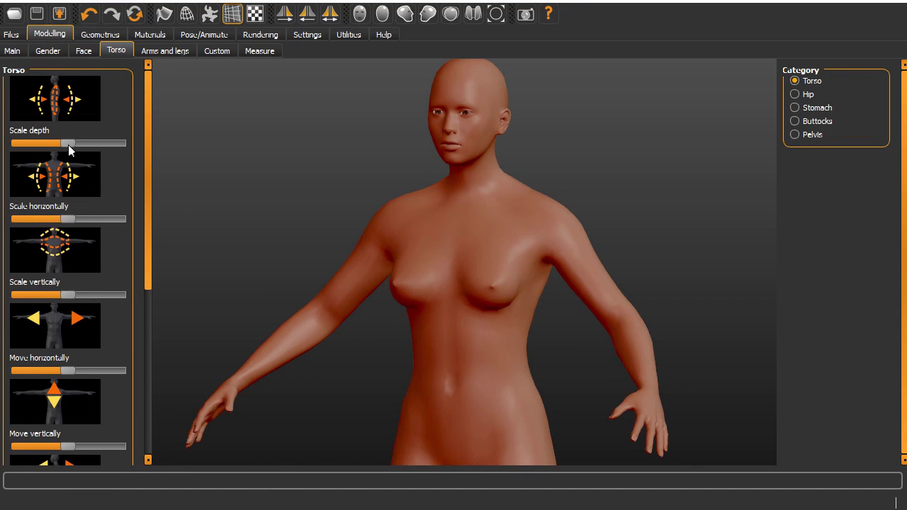
{"action": "left_click_drag", "start_coordinate": [67, 145], "coordinate": [93, 144]}
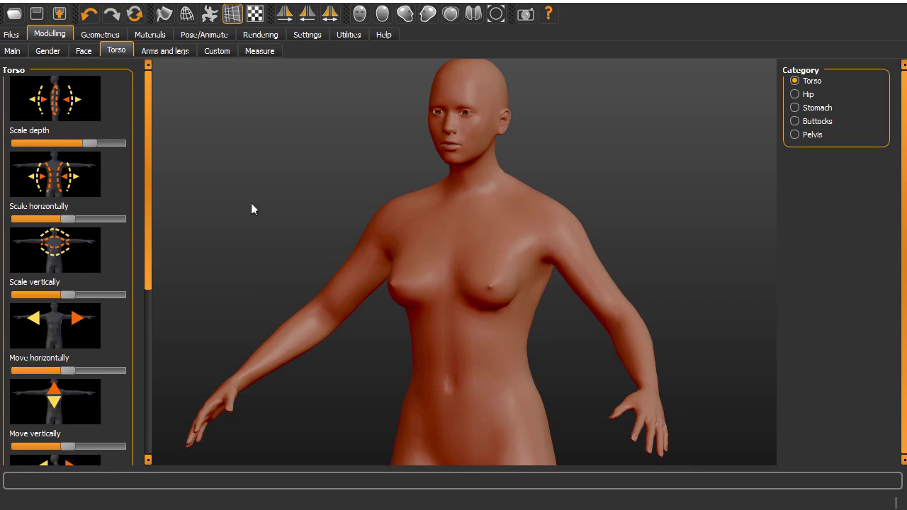
{"action": "left_click_drag", "start_coordinate": [253, 208], "coordinate": [148, 404]}
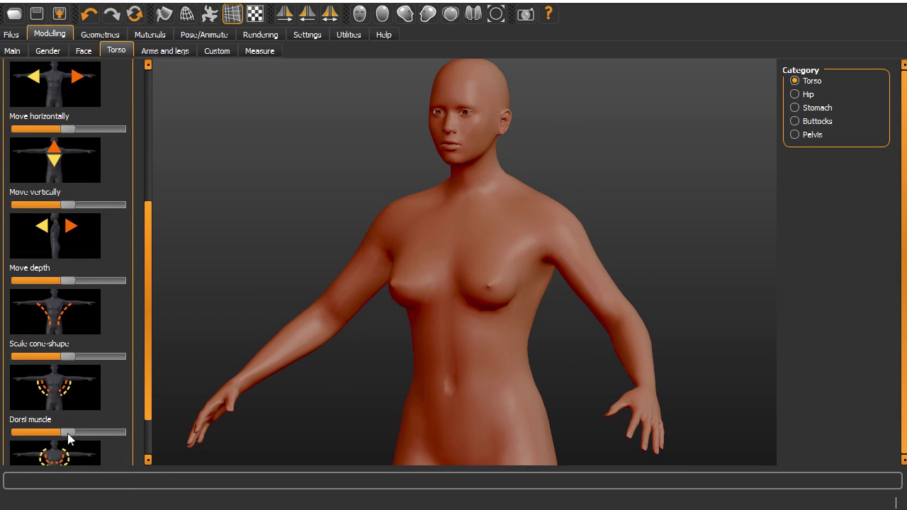
{"action": "left_click_drag", "start_coordinate": [69, 431], "coordinate": [91, 432]}
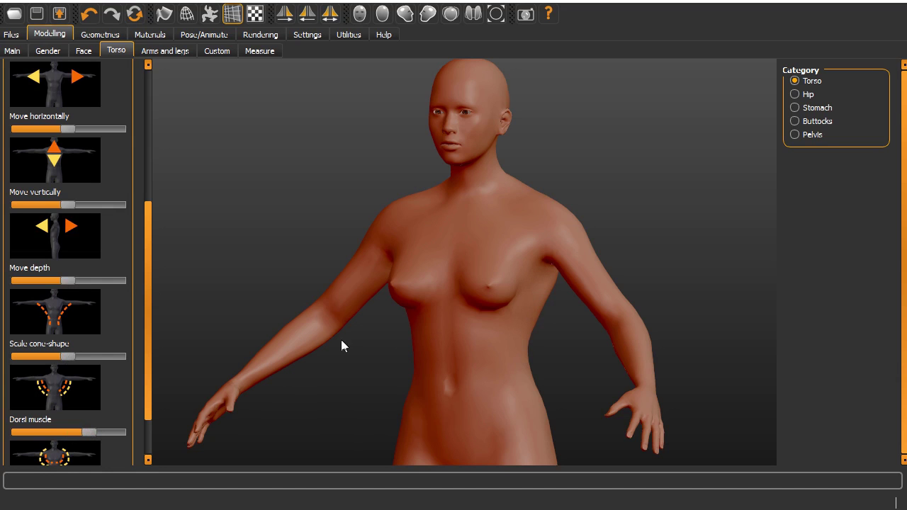
{"action": "left_click_drag", "start_coordinate": [342, 340], "coordinate": [368, 340]}
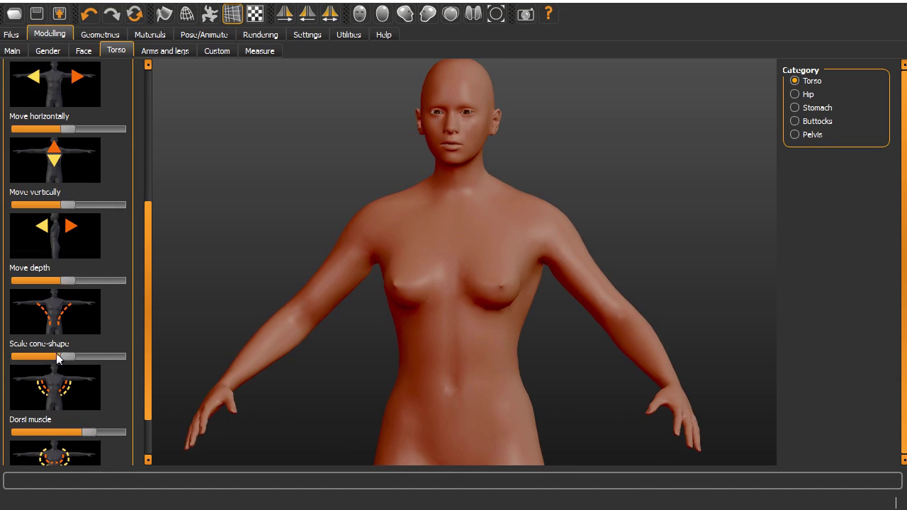
{"action": "left_click_drag", "start_coordinate": [67, 358], "coordinate": [77, 362]}
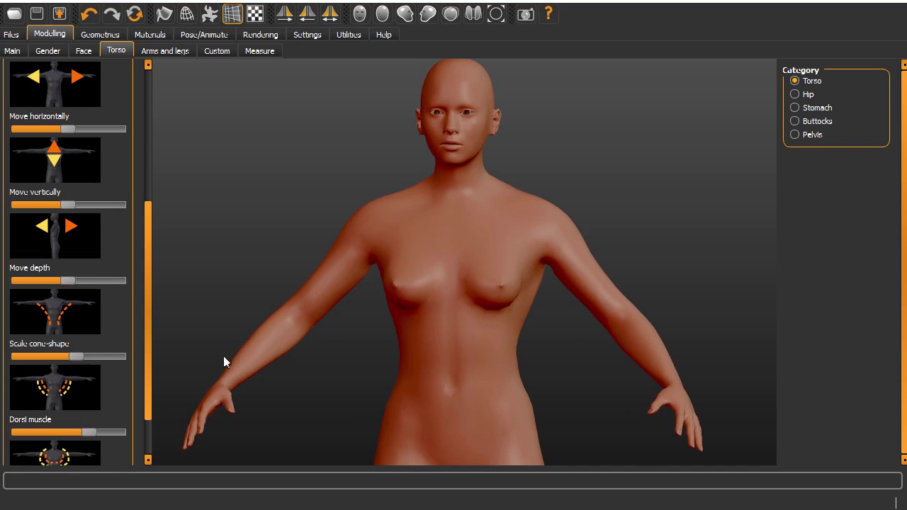
{"action": "mouse_move", "coordinate": [269, 364]}
{"action": "left_mouse_down"}
{"action": "mouse_move", "coordinate": [319, 375]}
{"action": "mouse_move", "coordinate": [270, 358]}
{"action": "left_mouse_up"}
{"action": "left_click_drag", "start_coordinate": [149, 270], "coordinate": [148, 305]}
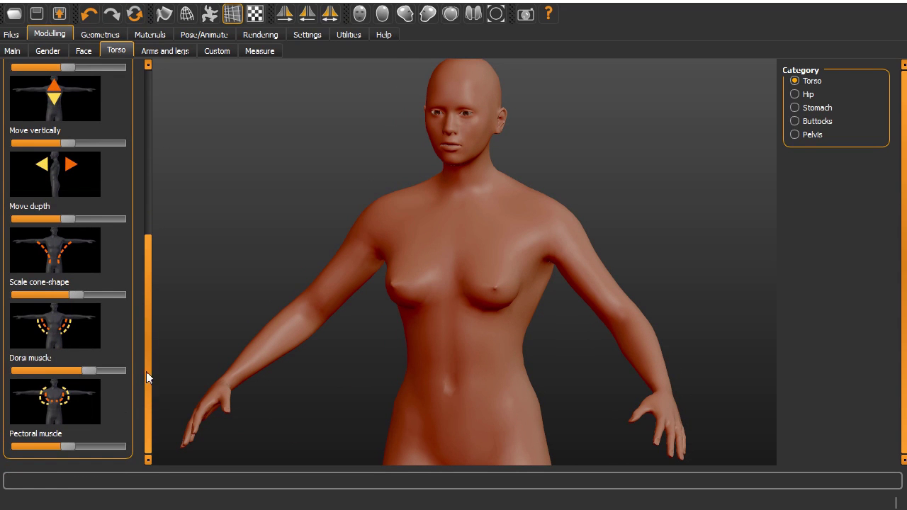
{"action": "left_click_drag", "start_coordinate": [148, 270], "coordinate": [164, 96]}
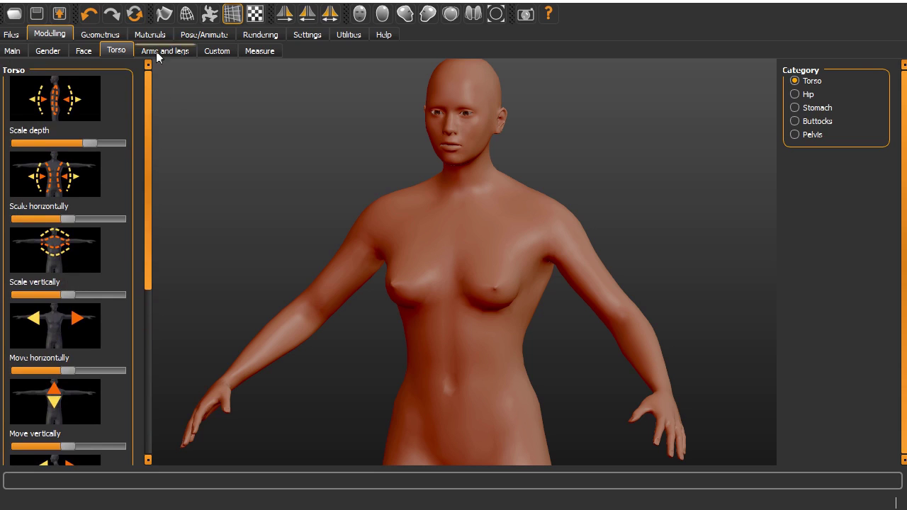
- In Arms and legs with Right arm chosen, raise the right forearm's muscle amount
{"action": "left_click", "coordinate": [181, 51]}
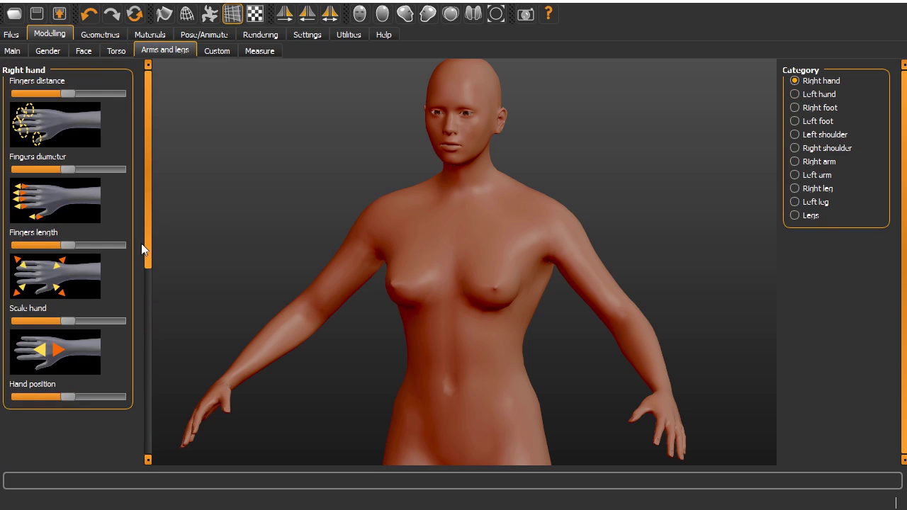
{"action": "left_click_drag", "start_coordinate": [141, 243], "coordinate": [166, 233]}
{"action": "left_click", "coordinate": [795, 161]}
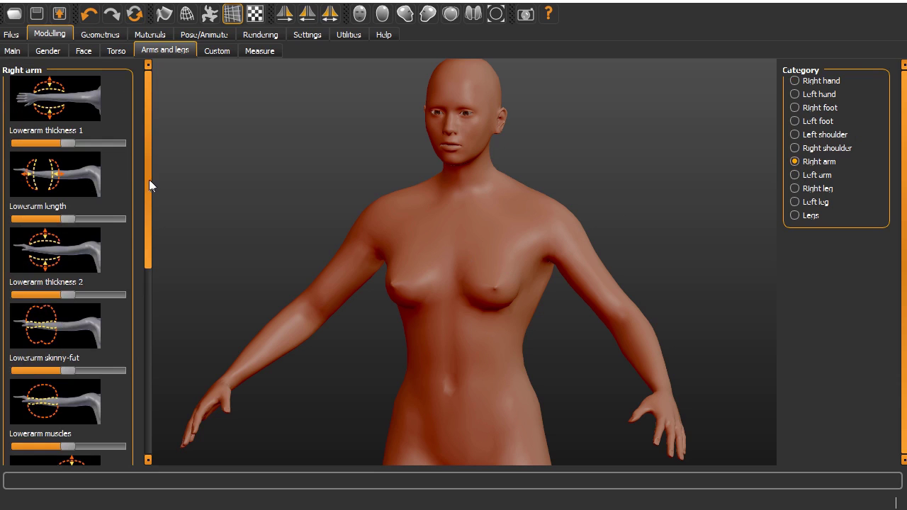
{"action": "left_click_drag", "start_coordinate": [149, 183], "coordinate": [151, 304]}
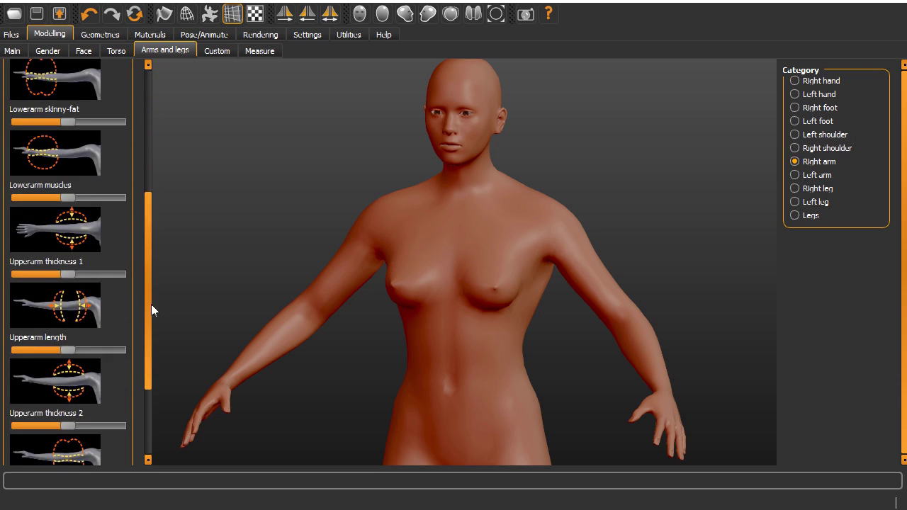
{"action": "left_click_drag", "start_coordinate": [68, 198], "coordinate": [97, 197]}
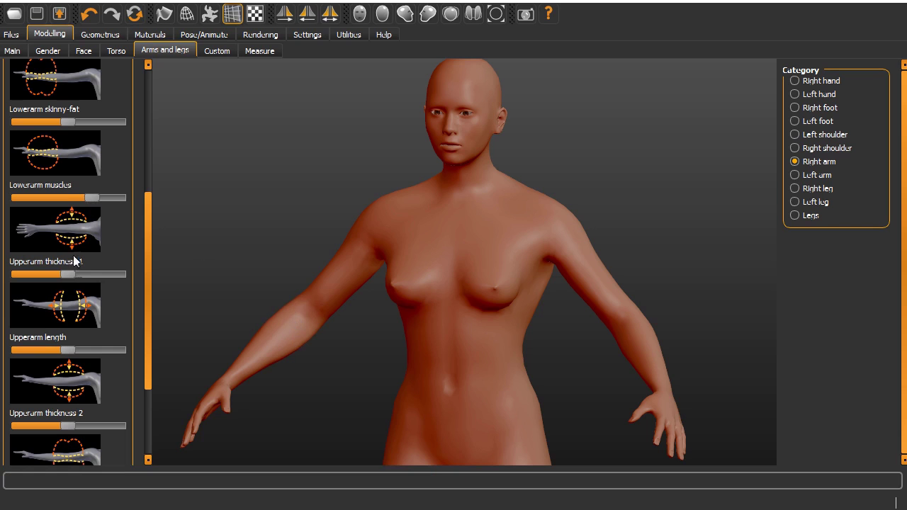
{"action": "mouse_move", "coordinate": [93, 198]}
{"action": "left_mouse_down"}
{"action": "mouse_move", "coordinate": [109, 197]}
{"action": "mouse_move", "coordinate": [98, 198]}
{"action": "left_mouse_up"}
- Thicken the right upper arm, add muscle to it, and make it slightly fatter
{"action": "left_click_drag", "start_coordinate": [70, 278], "coordinate": [92, 280]}
{"action": "left_click_drag", "start_coordinate": [149, 258], "coordinate": [148, 347]}
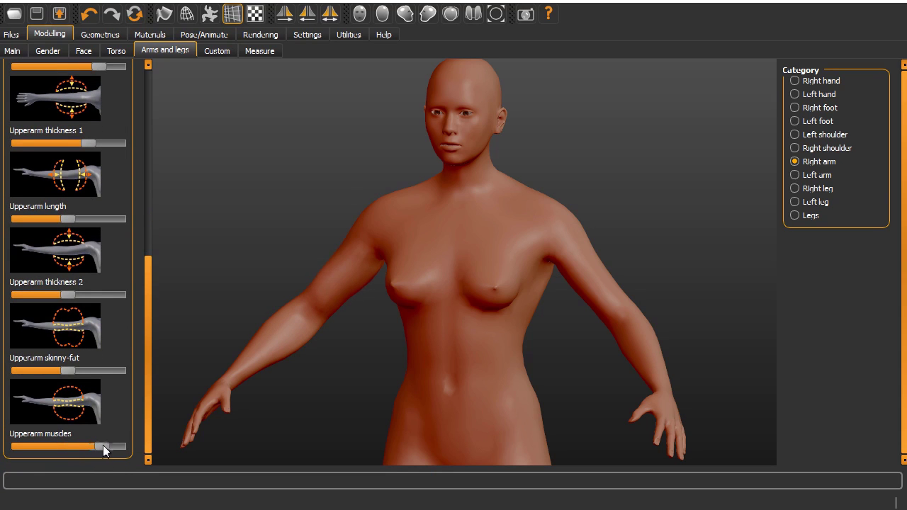
{"action": "left_click_drag", "start_coordinate": [103, 446], "coordinate": [121, 447]}
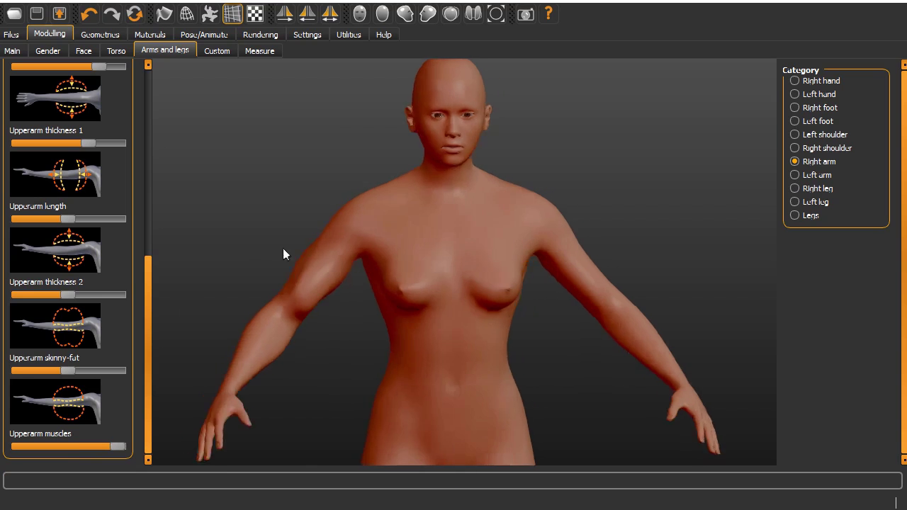
{"action": "mouse_move", "coordinate": [283, 248]}
{"action": "left_mouse_down"}
{"action": "mouse_move", "coordinate": [330, 253]}
{"action": "mouse_move", "coordinate": [297, 256]}
{"action": "left_mouse_up"}
{"action": "mouse_move", "coordinate": [99, 448]}
{"action": "left_mouse_down"}
{"action": "mouse_move", "coordinate": [109, 450]}
{"action": "mouse_move", "coordinate": [94, 449]}
{"action": "left_mouse_up"}
{"action": "left_click_drag", "start_coordinate": [200, 279], "coordinate": [291, 228]}
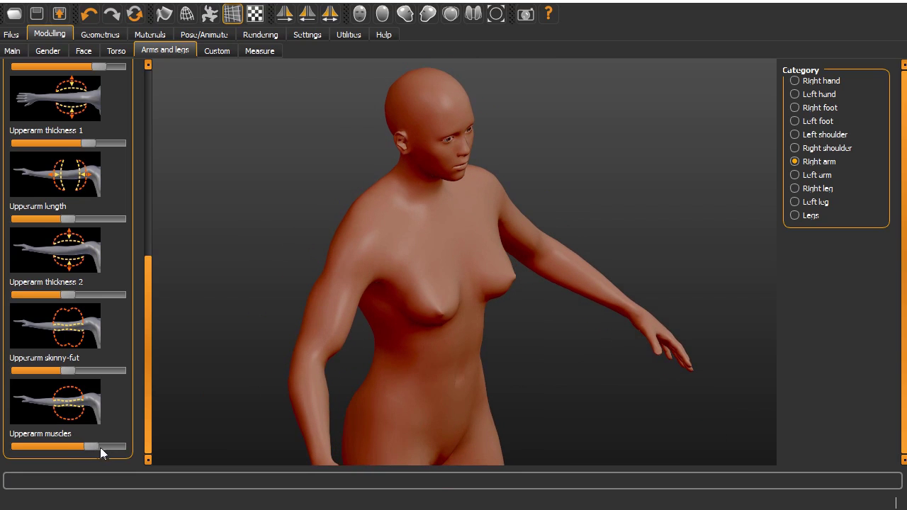
{"action": "left_click_drag", "start_coordinate": [87, 447], "coordinate": [86, 447]}
{"action": "left_click_drag", "start_coordinate": [67, 370], "coordinate": [78, 370]}
- Raise the left arm's Upperarm and Lowerarm muscle sliders, briefly previewing the mesh as wireframe
{"action": "left_click", "coordinate": [799, 177]}
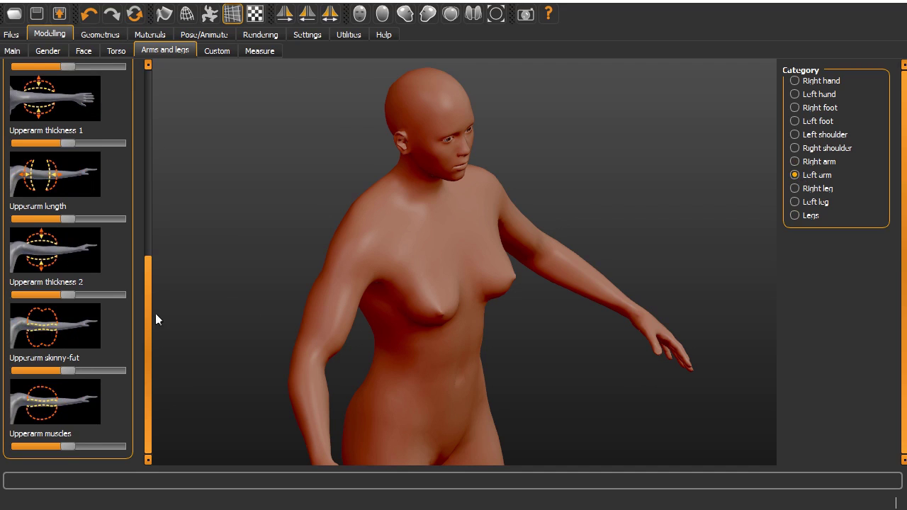
{"action": "left_click_drag", "start_coordinate": [66, 444], "coordinate": [91, 446]}
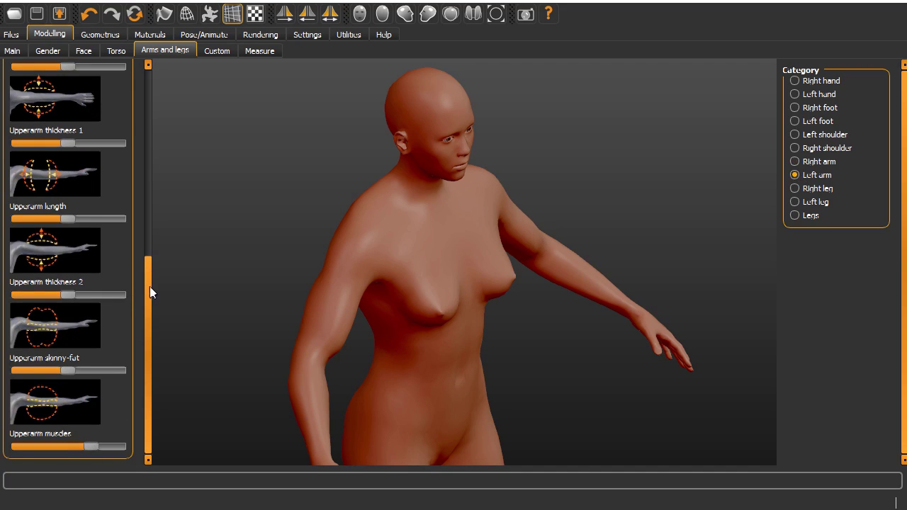
{"action": "left_click_drag", "start_coordinate": [149, 287], "coordinate": [150, 262]}
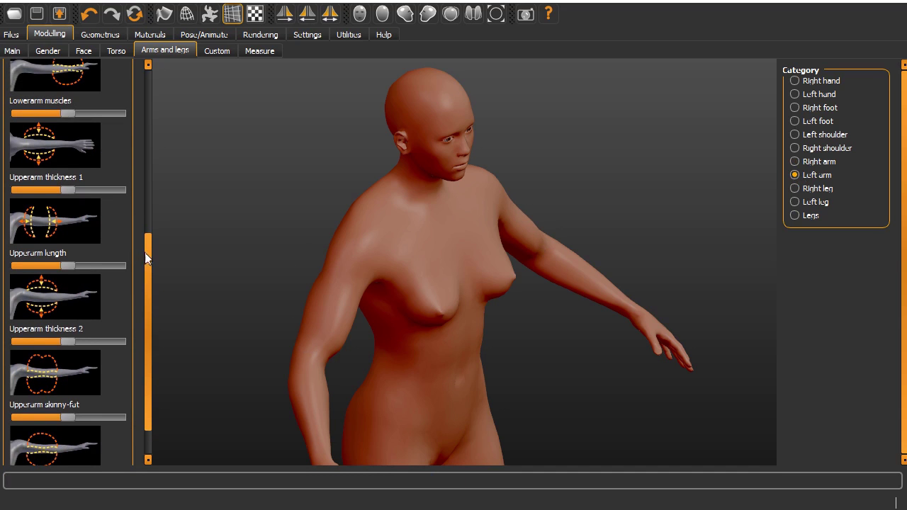
{"action": "left_click_drag", "start_coordinate": [148, 250], "coordinate": [154, 171]}
{"action": "left_click_drag", "start_coordinate": [67, 278], "coordinate": [94, 281]}
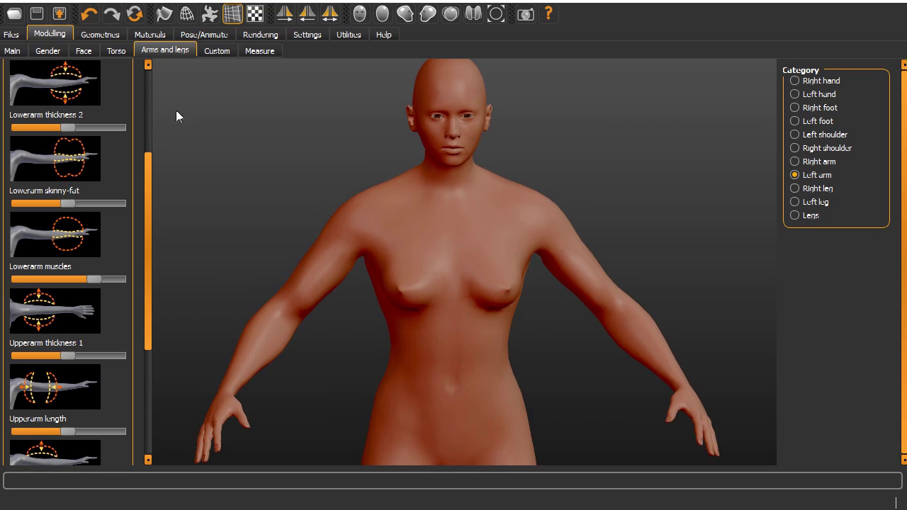
{"action": "left_click", "coordinate": [187, 13]}
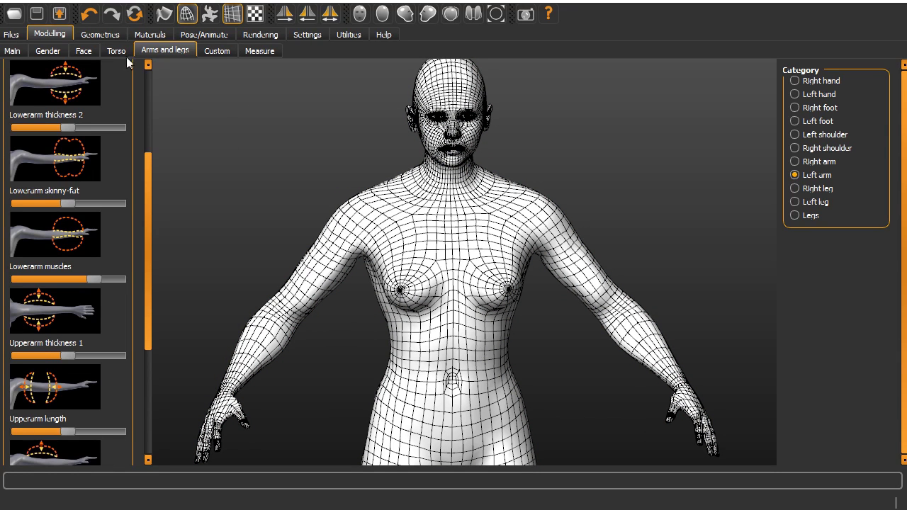
{"action": "left_click", "coordinate": [188, 16]}
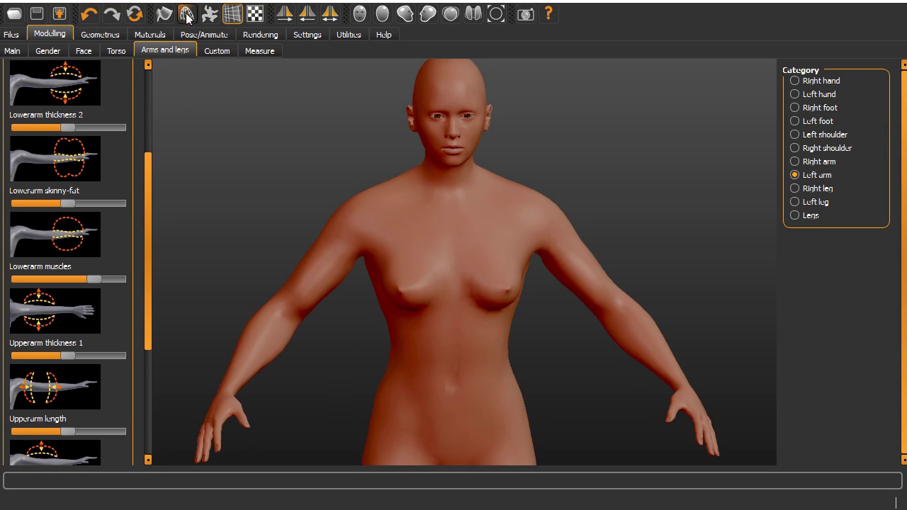
- Apply the Female muscle 13442 topology and turn the model to inspect the abs
{"action": "left_click", "coordinate": [100, 36]}
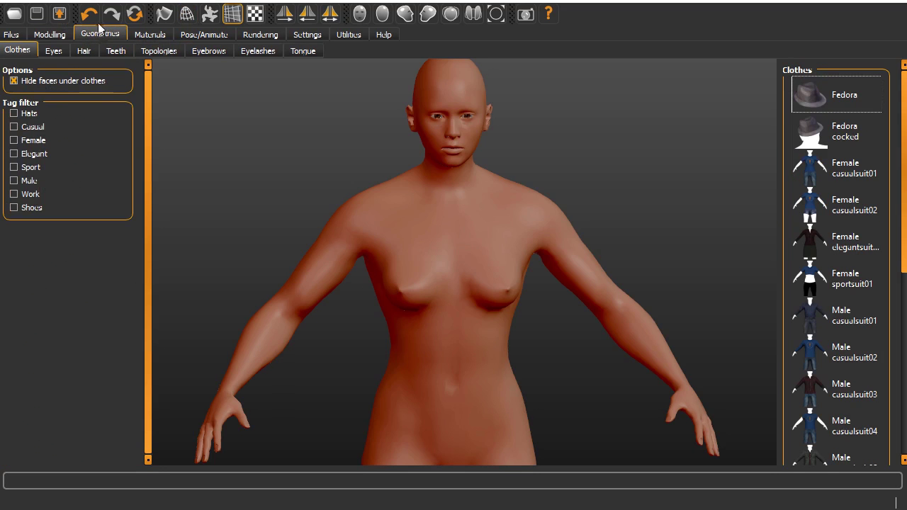
{"action": "left_click", "coordinate": [160, 52]}
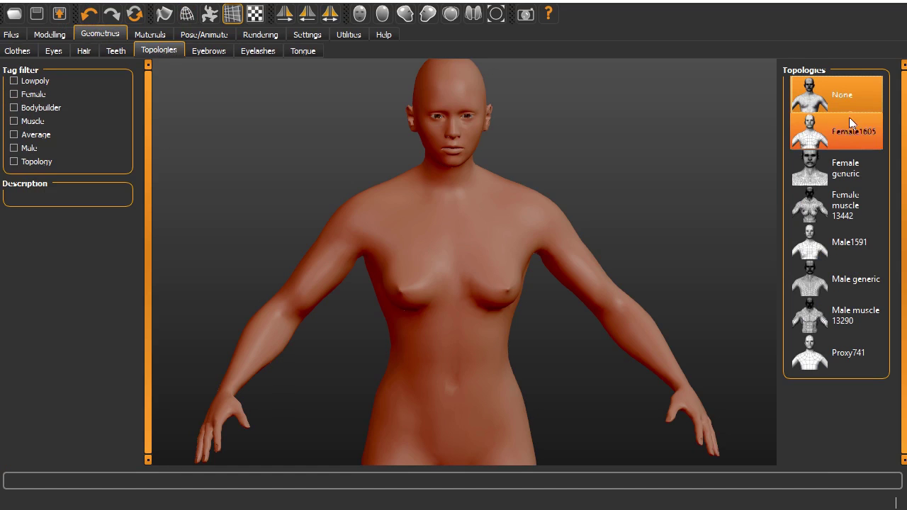
{"action": "left_click", "coordinate": [851, 205]}
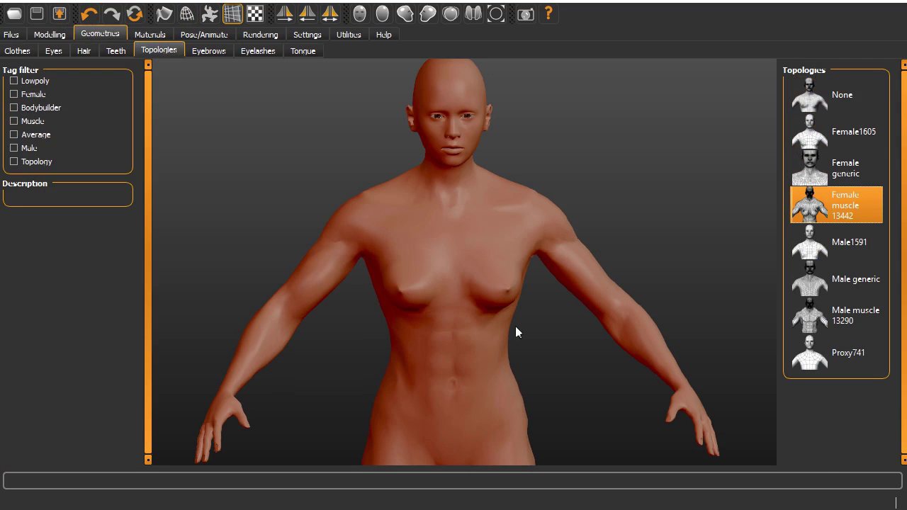
{"action": "left_click_drag", "start_coordinate": [565, 369], "coordinate": [494, 296]}
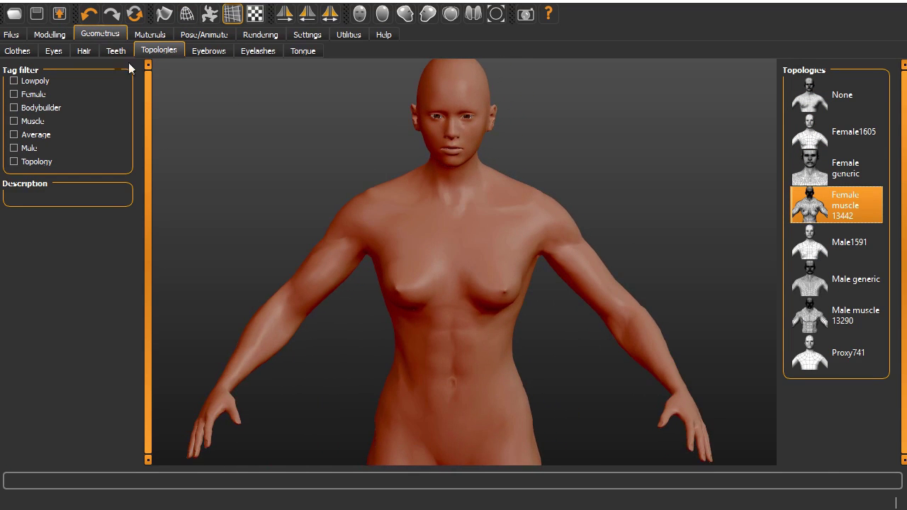
{"action": "left_click", "coordinate": [54, 34]}
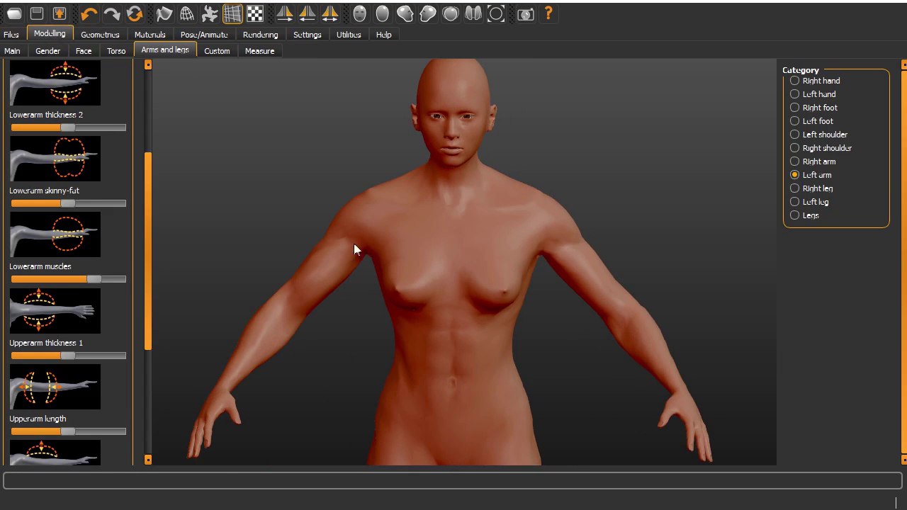
- Orbit to the hips and review the Right leg and Legs shaping sliders
{"action": "left_click_drag", "start_coordinate": [556, 386], "coordinate": [490, 381]}
{"action": "scroll", "coordinate": [489, 381], "scroll_direction": "up", "scroll_amount": 3}
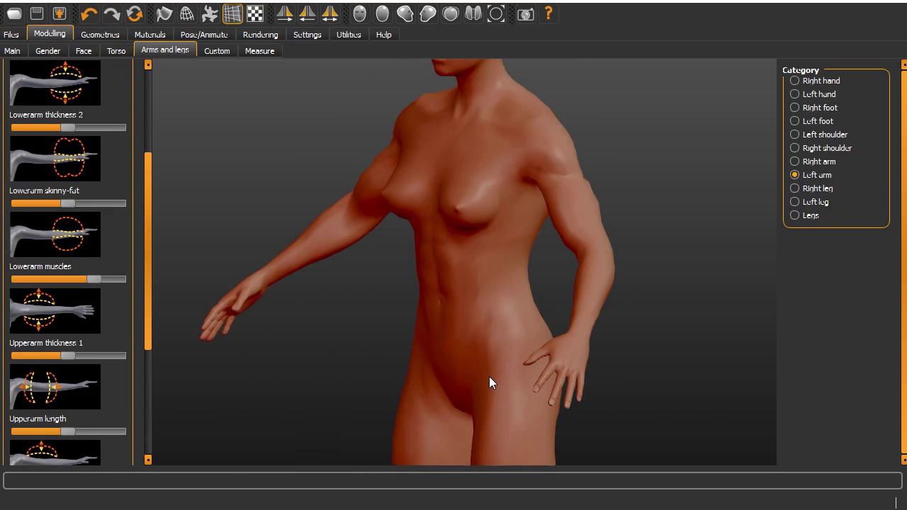
{"action": "right_click_drag", "start_coordinate": [490, 381], "coordinate": [489, 360]}
{"action": "left_click_drag", "start_coordinate": [490, 361], "coordinate": [489, 288]}
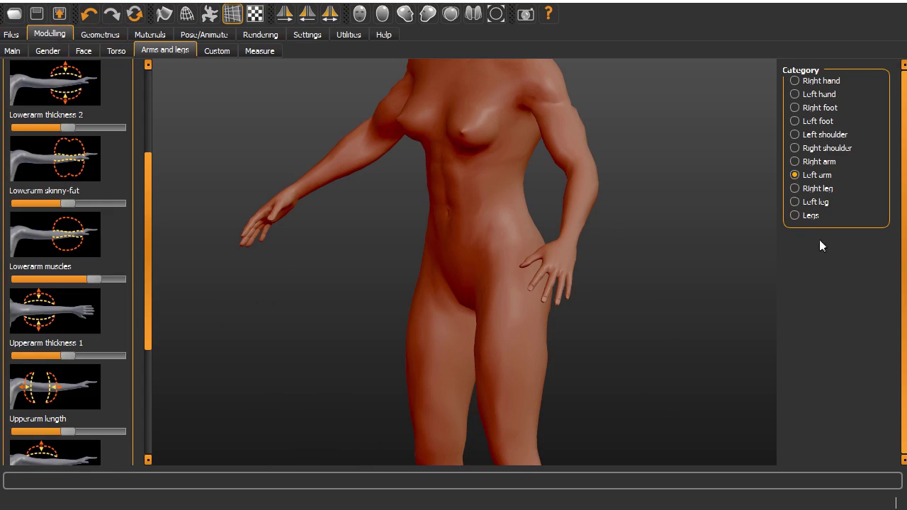
{"action": "left_click", "coordinate": [796, 188]}
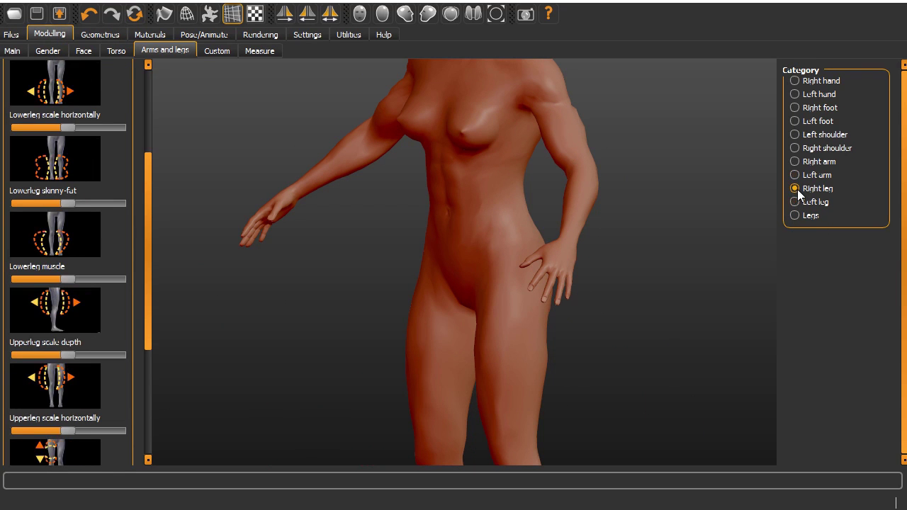
{"action": "left_click", "coordinate": [795, 215]}
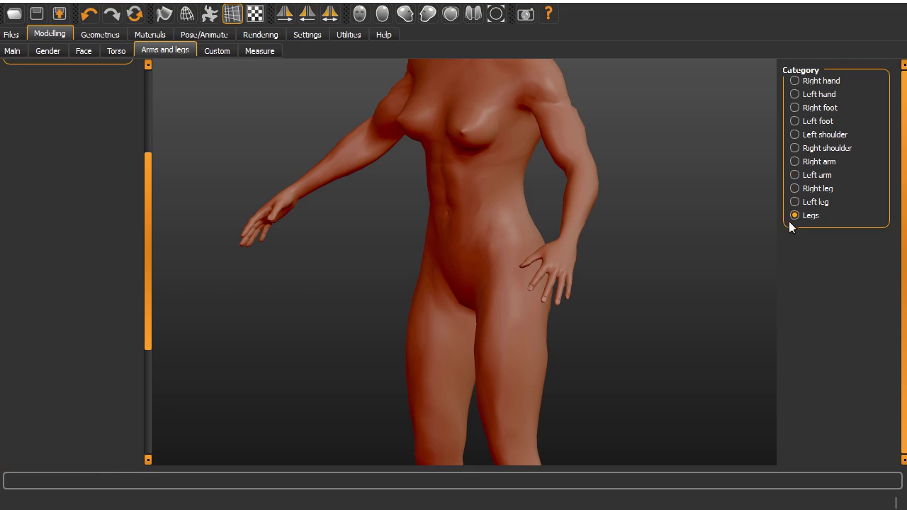
{"action": "left_click_drag", "start_coordinate": [149, 153], "coordinate": [148, 74]}
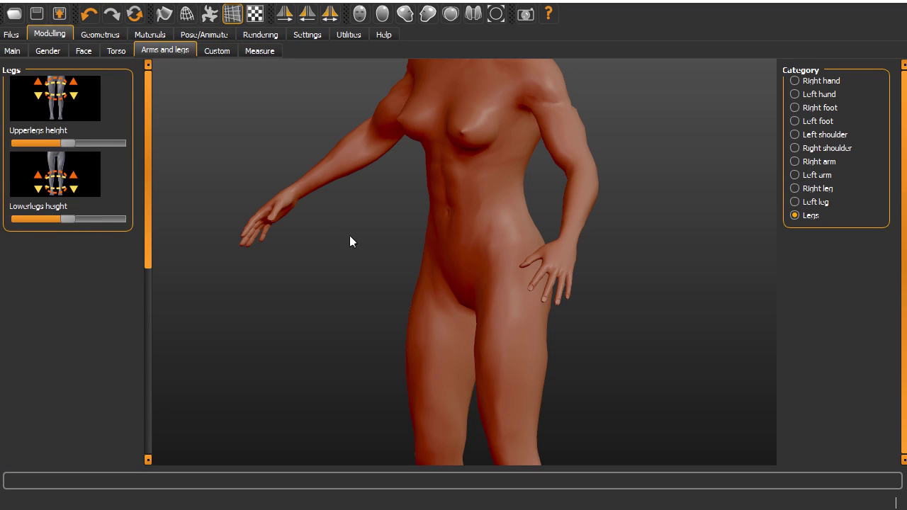
{"action": "middle_click_drag", "start_coordinate": [349, 236], "coordinate": [351, 245]}
- Check the Custom and Measure pages, then bring up the Geometries clothes library
{"action": "left_click", "coordinate": [210, 52]}
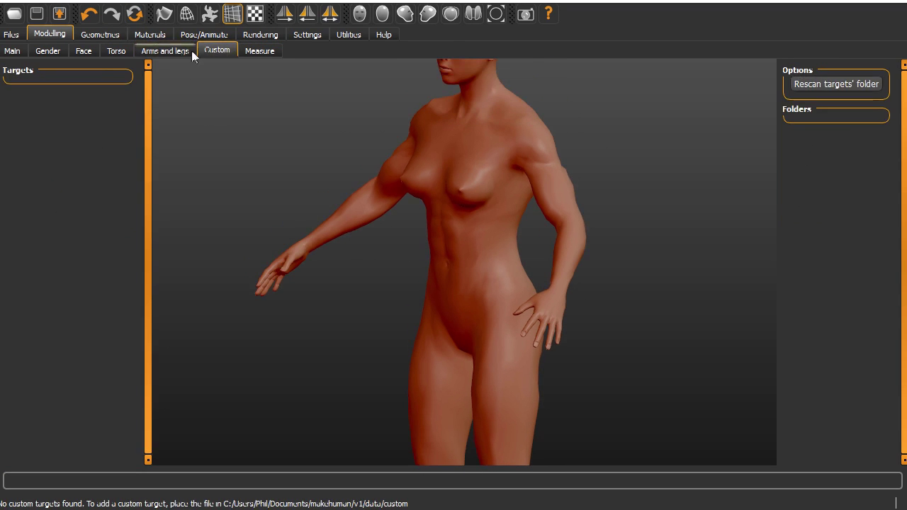
{"action": "left_click", "coordinate": [265, 53]}
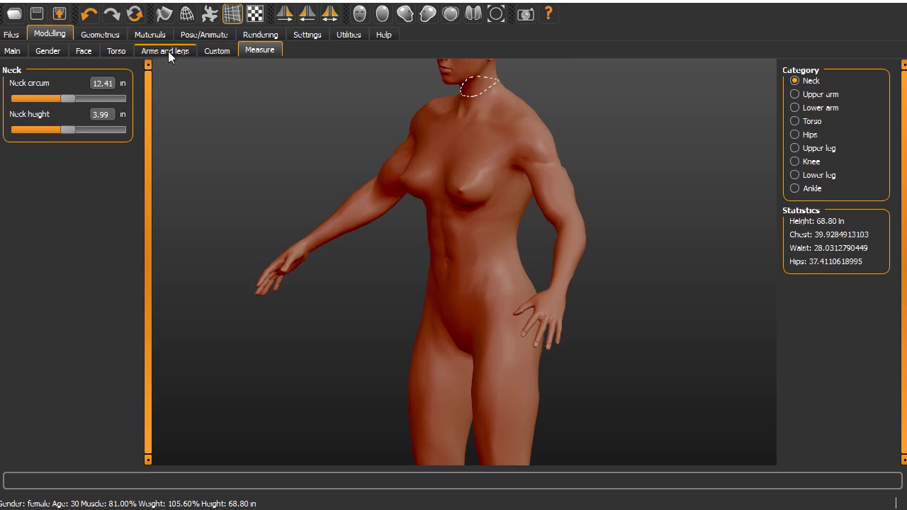
{"action": "left_click", "coordinate": [106, 34]}
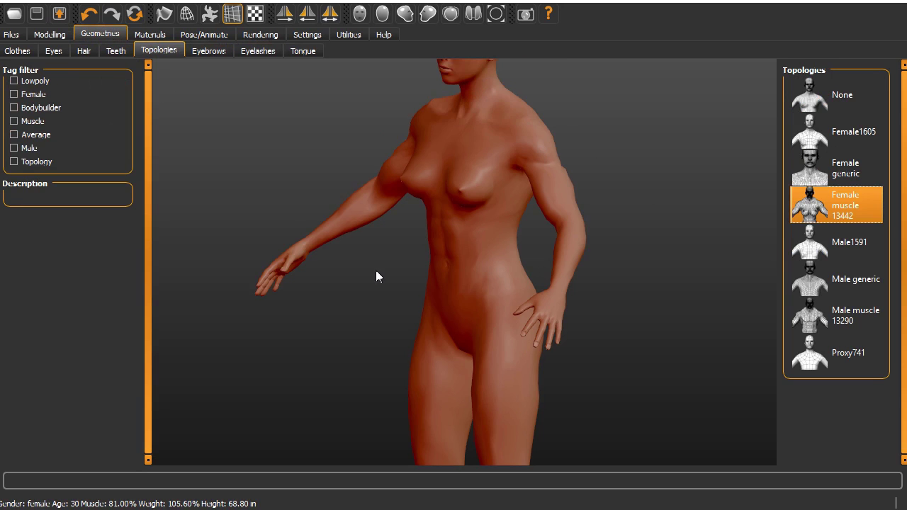
{"action": "scroll", "coordinate": [376, 271], "scroll_direction": "down", "scroll_amount": 3}
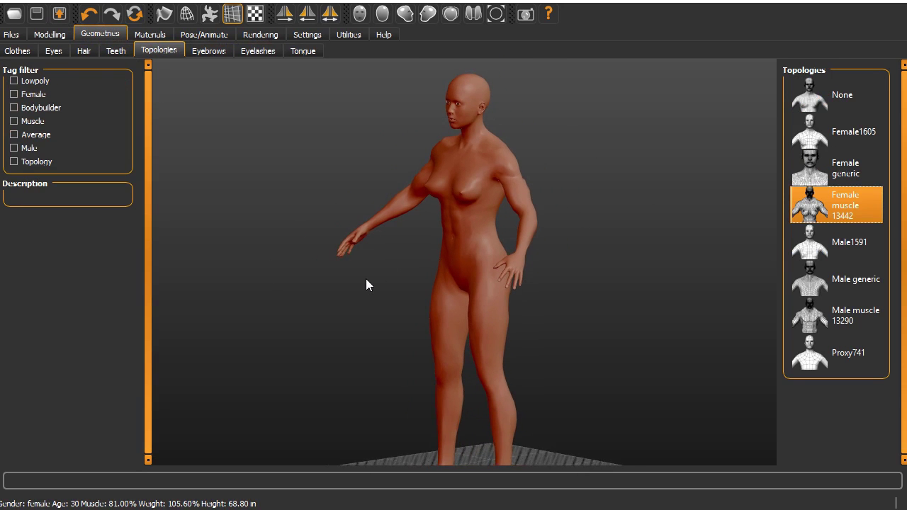
{"action": "left_click_drag", "start_coordinate": [366, 278], "coordinate": [458, 286]}
{"action": "left_click", "coordinate": [20, 50]}
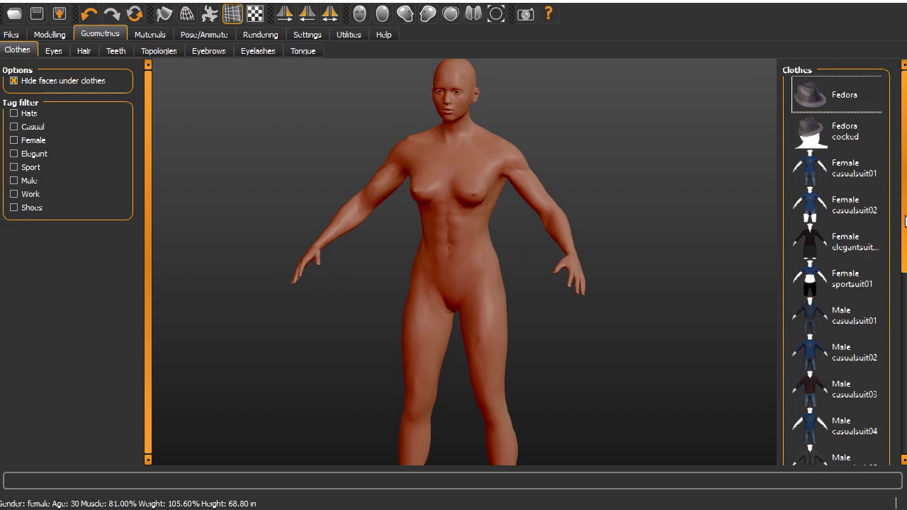
- Filter clothes to Female and try casualsuit01 and casualsuit02 on the figure
{"action": "mouse_move", "coordinate": [906, 222]}
{"action": "left_mouse_down"}
{"action": "mouse_move", "coordinate": [905, 415]}
{"action": "mouse_move", "coordinate": [905, 235]}
{"action": "left_mouse_up"}
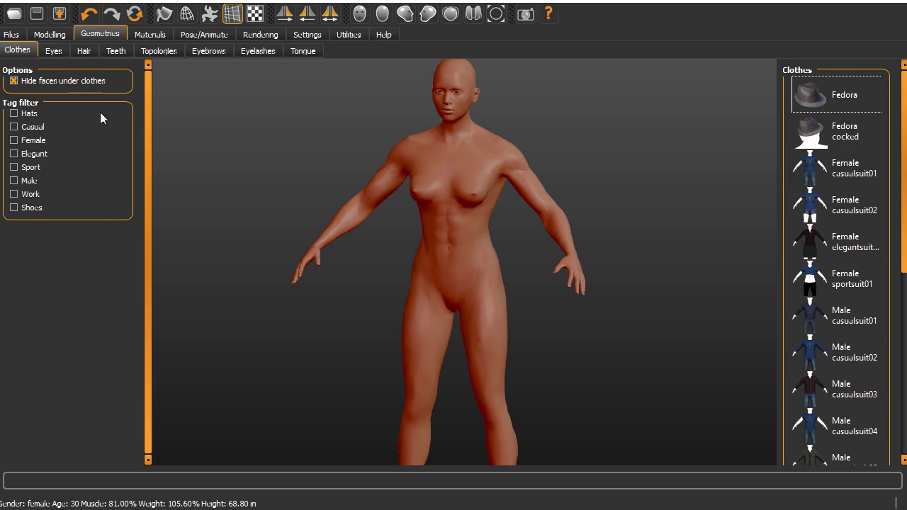
{"action": "left_click", "coordinate": [15, 141]}
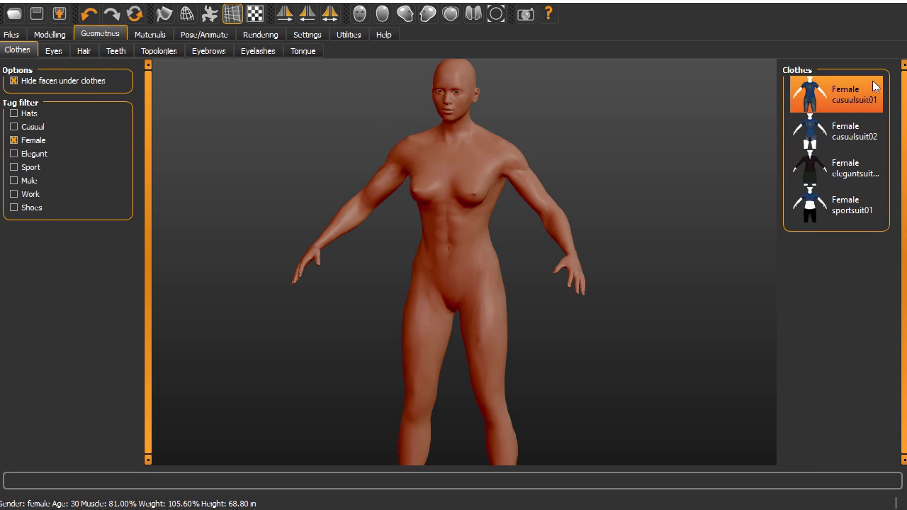
{"action": "left_click", "coordinate": [847, 99]}
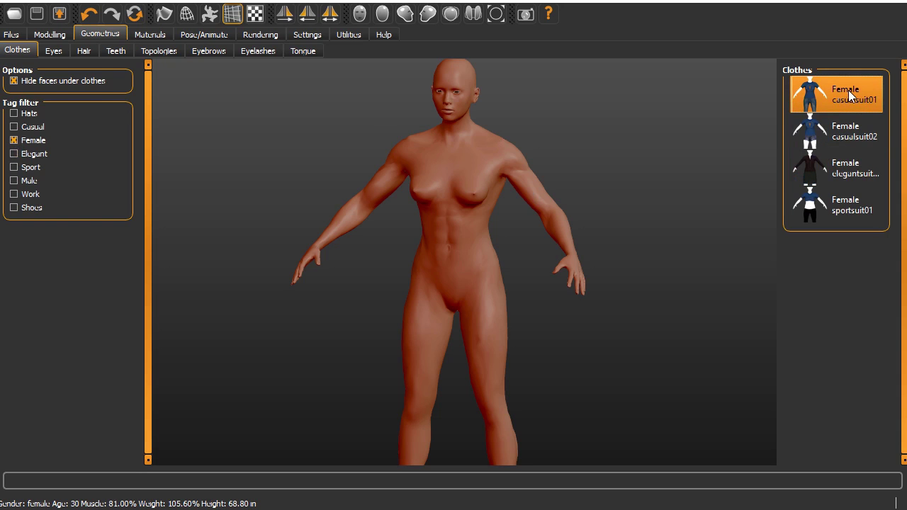
{"action": "left_click_drag", "start_coordinate": [742, 177], "coordinate": [680, 300]}
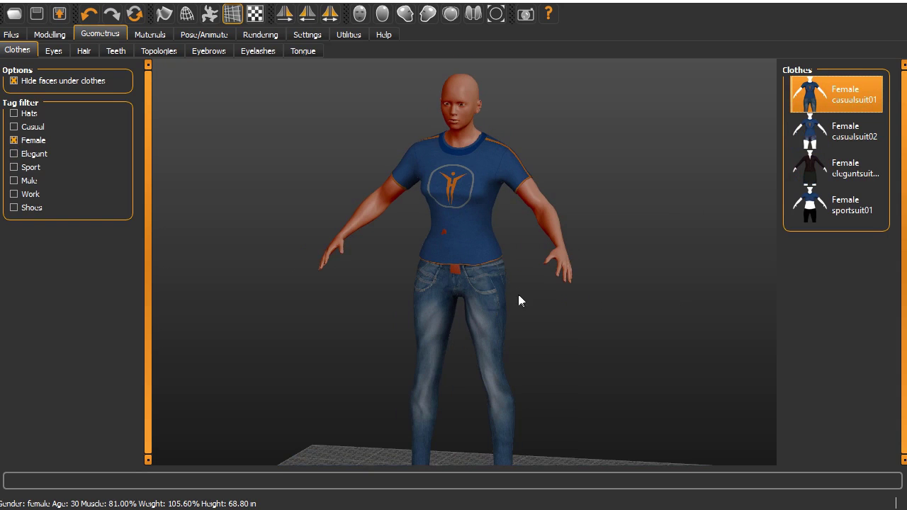
{"action": "left_click_drag", "start_coordinate": [518, 301], "coordinate": [536, 310]}
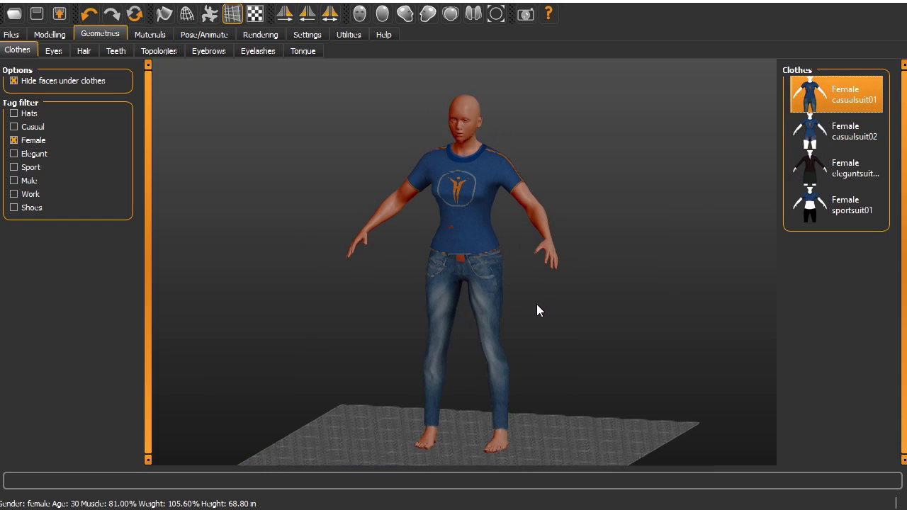
{"action": "left_click", "coordinate": [854, 92]}
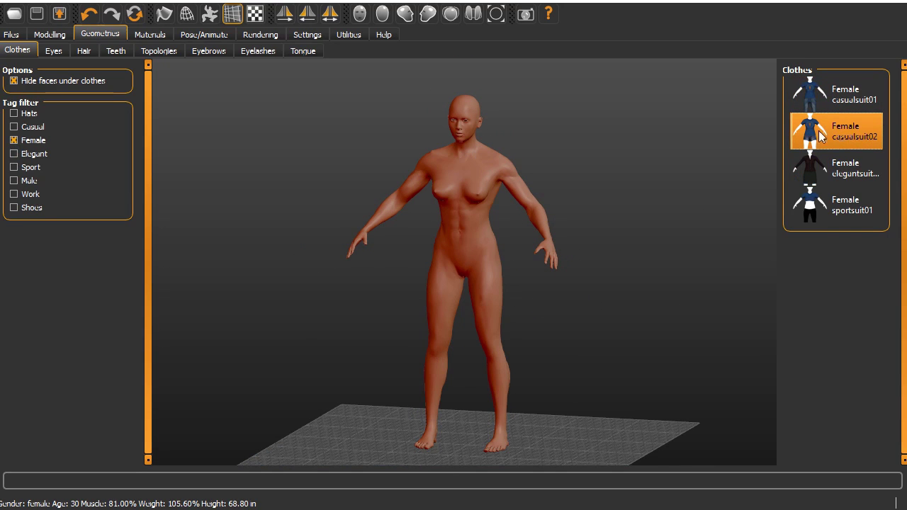
{"action": "left_click", "coordinate": [856, 133]}
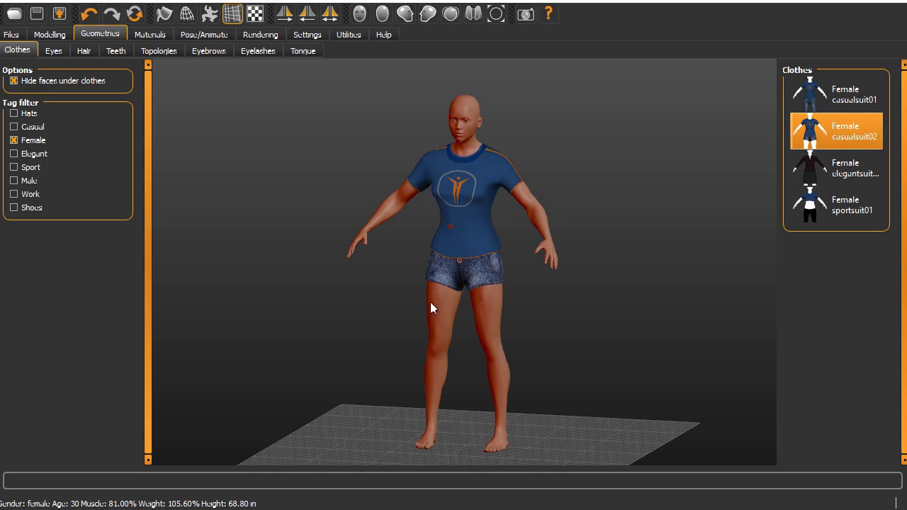
{"action": "left_click", "coordinate": [853, 135]}
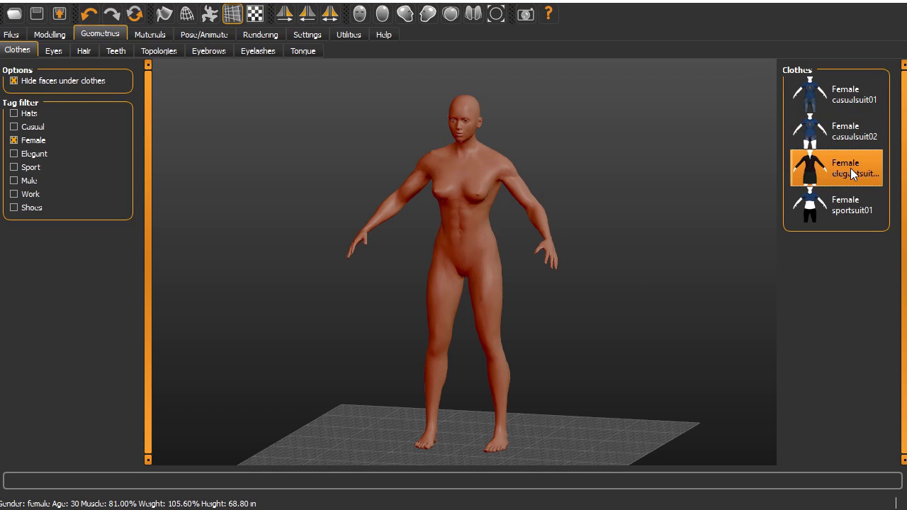
- After trying the elegant suit and sportsuit01, keep only Female casualsuit01's t-shirt and jeans
{"action": "left_click", "coordinate": [853, 172]}
{"action": "left_click_drag", "start_coordinate": [667, 293], "coordinate": [649, 278]}
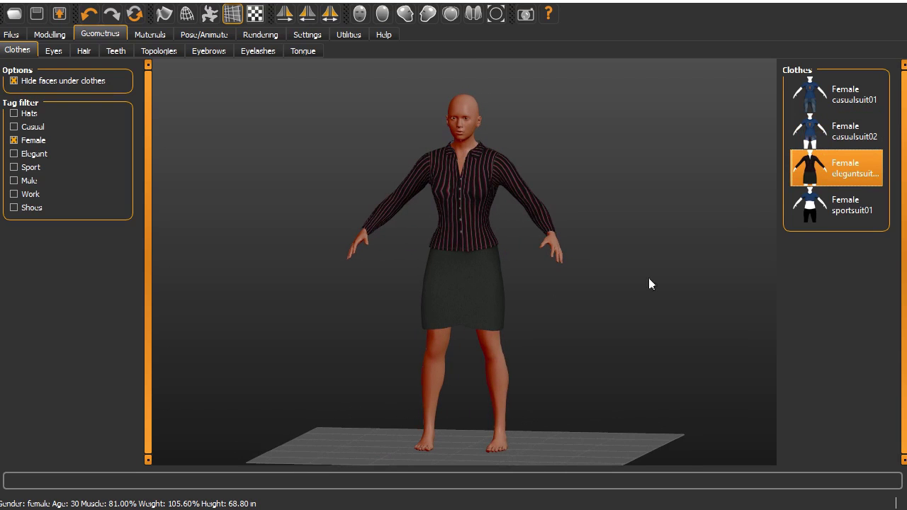
{"action": "left_click", "coordinate": [849, 203]}
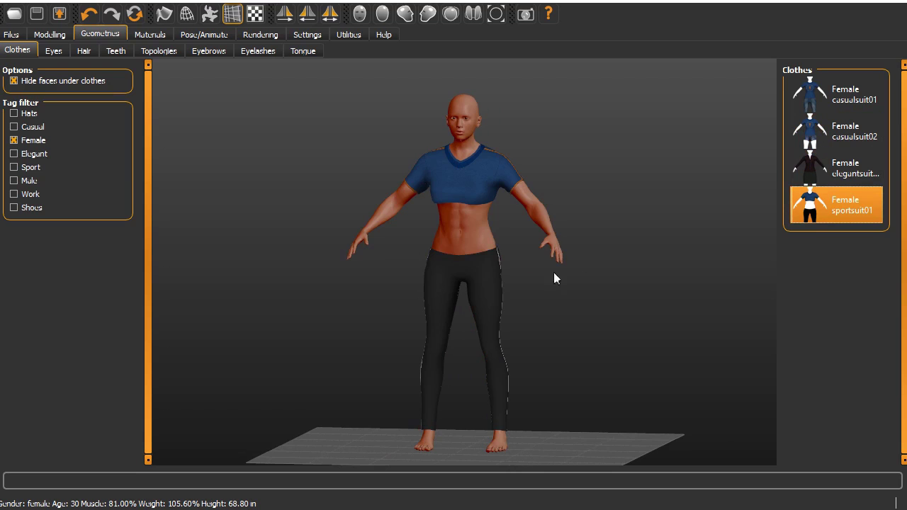
{"action": "left_click_drag", "start_coordinate": [554, 278], "coordinate": [497, 248]}
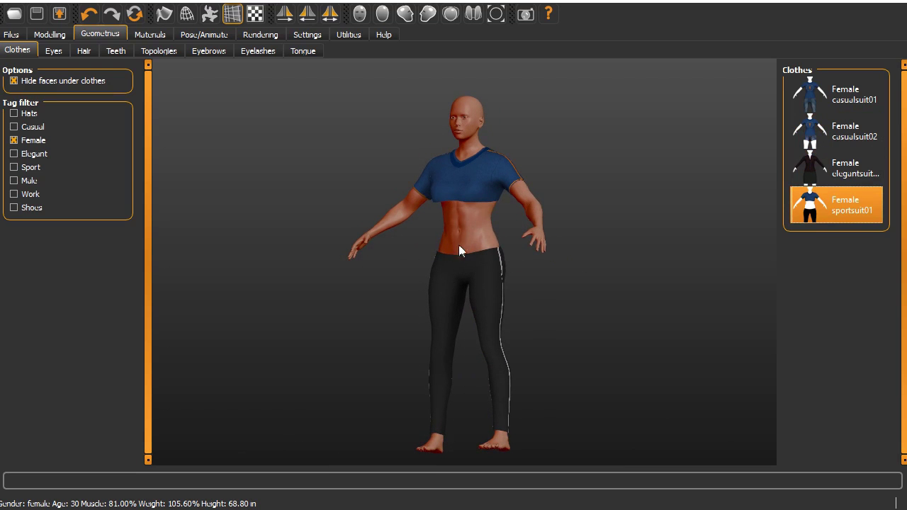
{"action": "left_click_drag", "start_coordinate": [531, 314], "coordinate": [569, 341]}
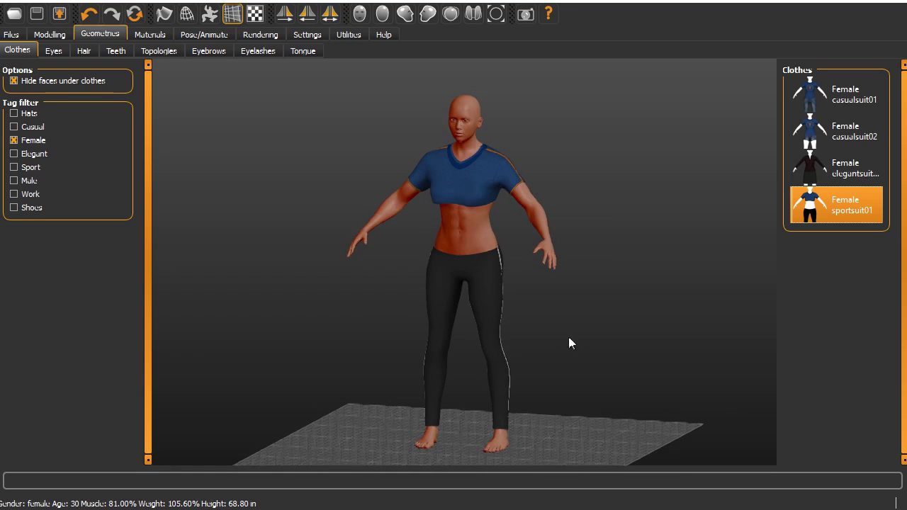
{"action": "left_click", "coordinate": [852, 99]}
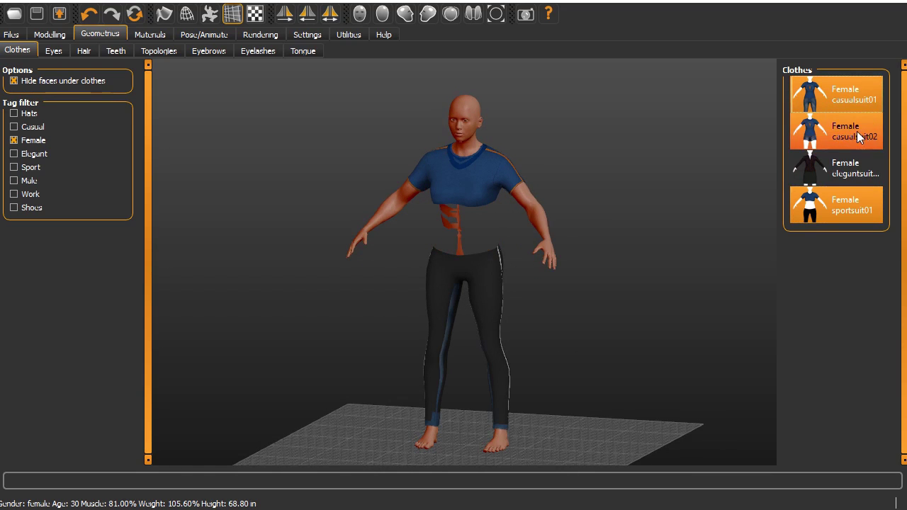
{"action": "left_click", "coordinate": [850, 209]}
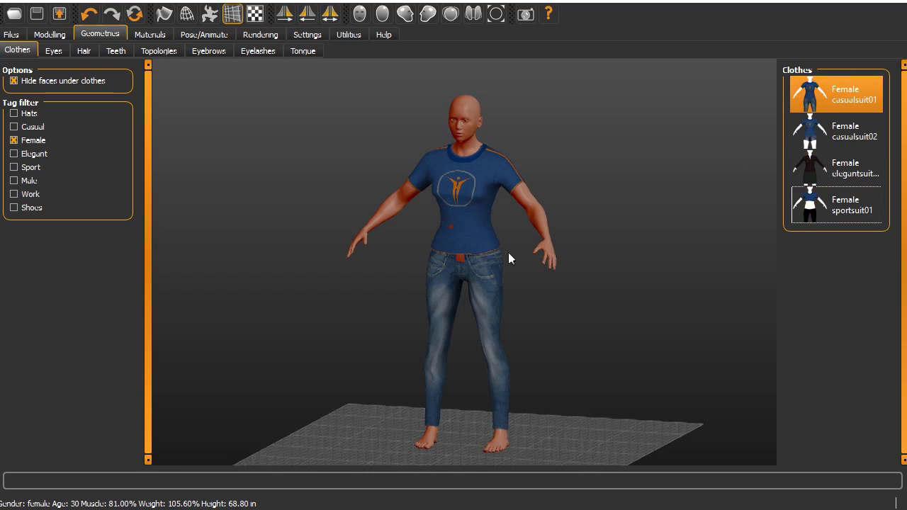
{"action": "left_click_drag", "start_coordinate": [509, 258], "coordinate": [541, 257]}
- Compare None, Low-poly and High-poly eyes and keep the High-poly eyes
{"action": "left_click", "coordinate": [54, 50]}
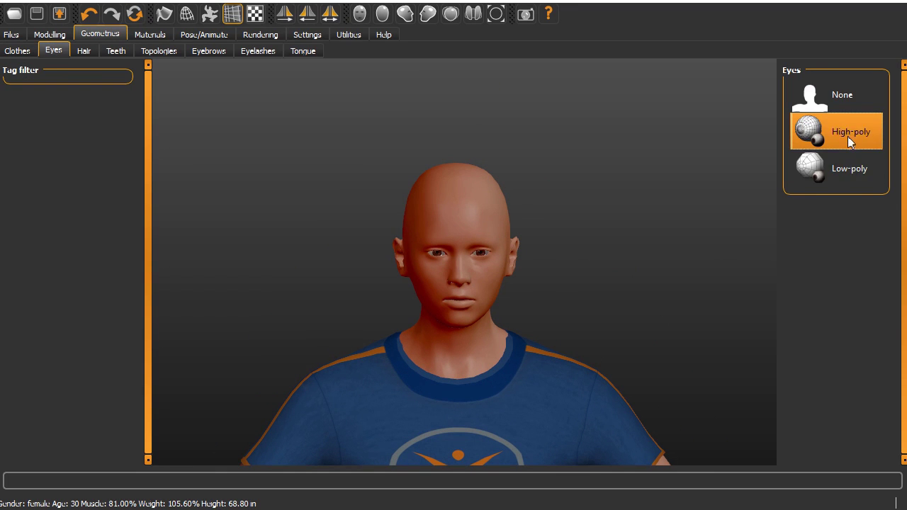
{"action": "left_click", "coordinate": [849, 99]}
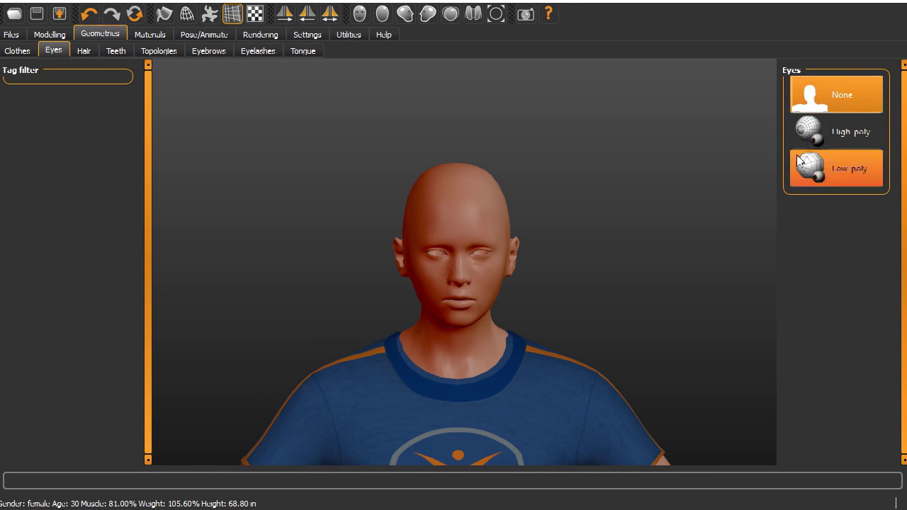
{"action": "left_click", "coordinate": [843, 167]}
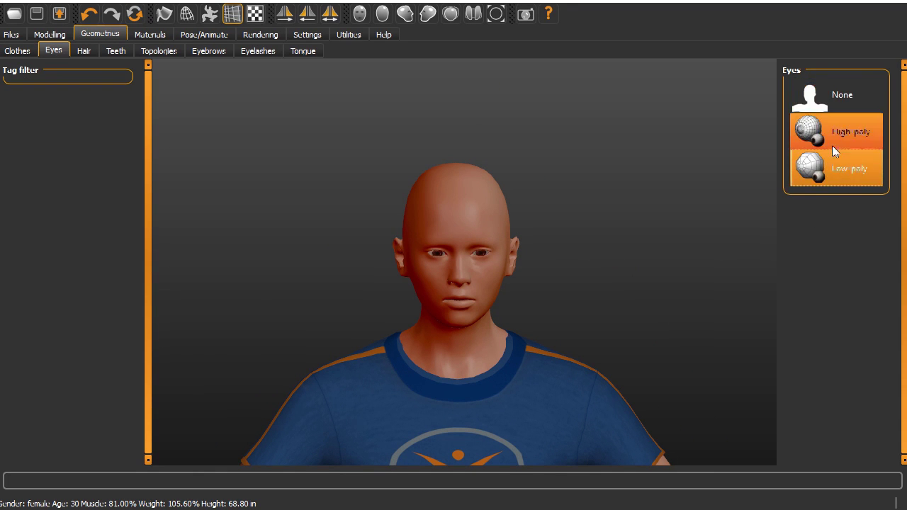
{"action": "left_click", "coordinate": [844, 131]}
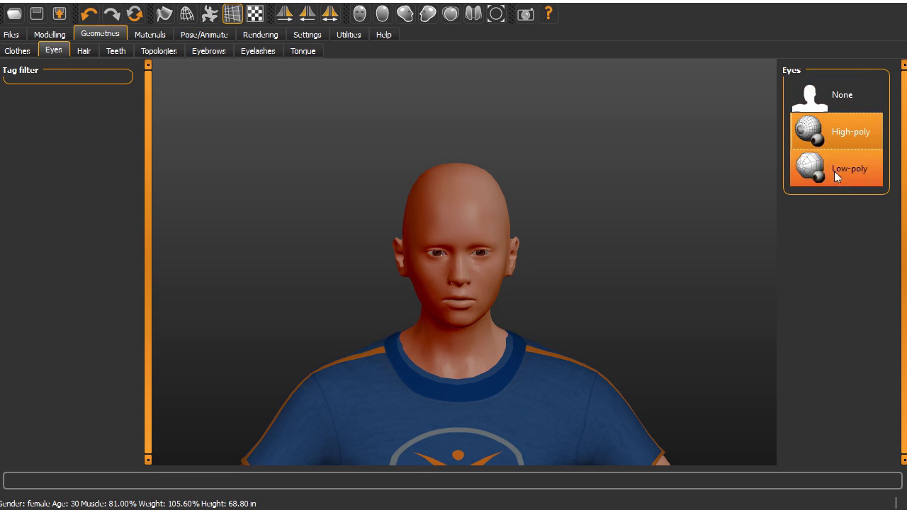
{"action": "left_click_drag", "start_coordinate": [589, 336], "coordinate": [546, 350]}
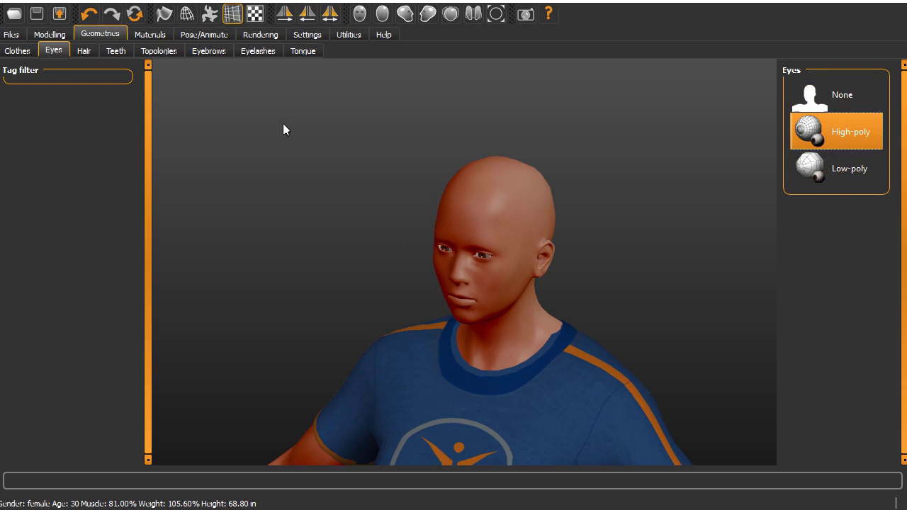
{"action": "left_click", "coordinate": [82, 52]}
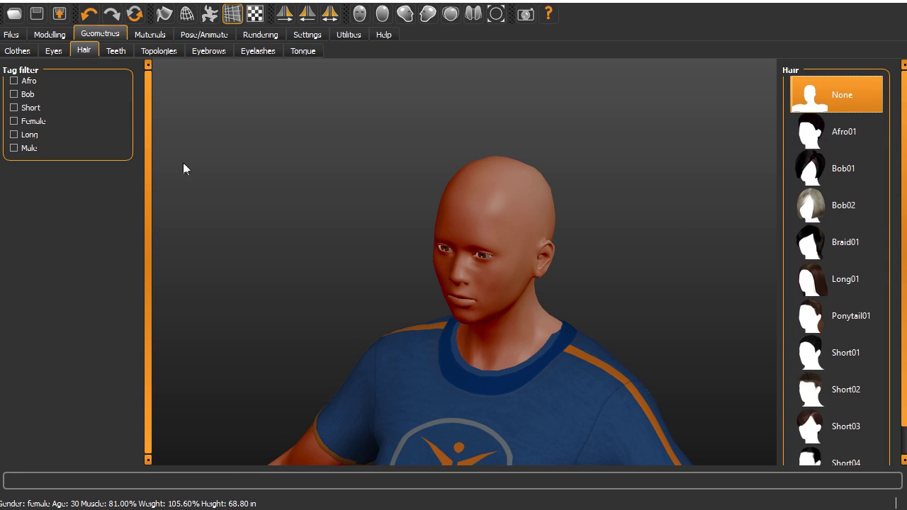
- Filter hair to Female and try Bob01, Bob02, Braid01 and Long01
{"action": "left_click", "coordinate": [14, 121]}
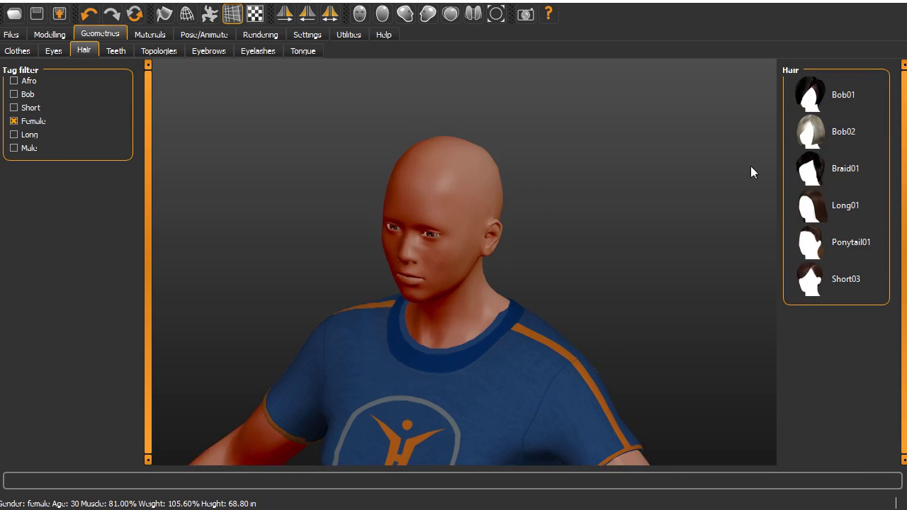
{"action": "left_click", "coordinate": [830, 100]}
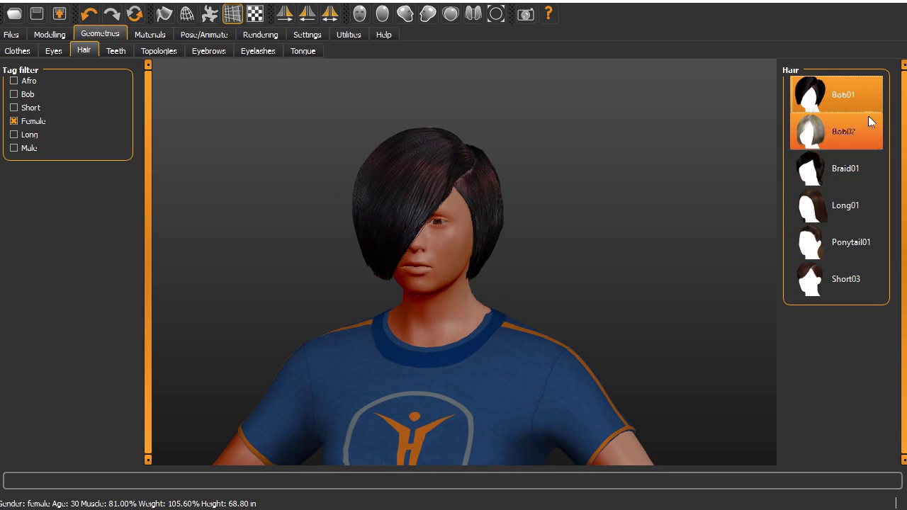
{"action": "left_click", "coordinate": [851, 129]}
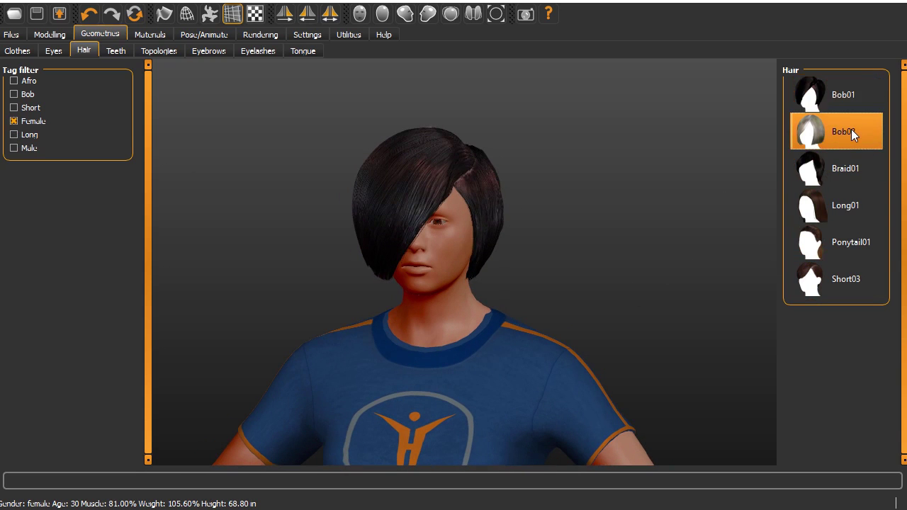
{"action": "left_click", "coordinate": [848, 176]}
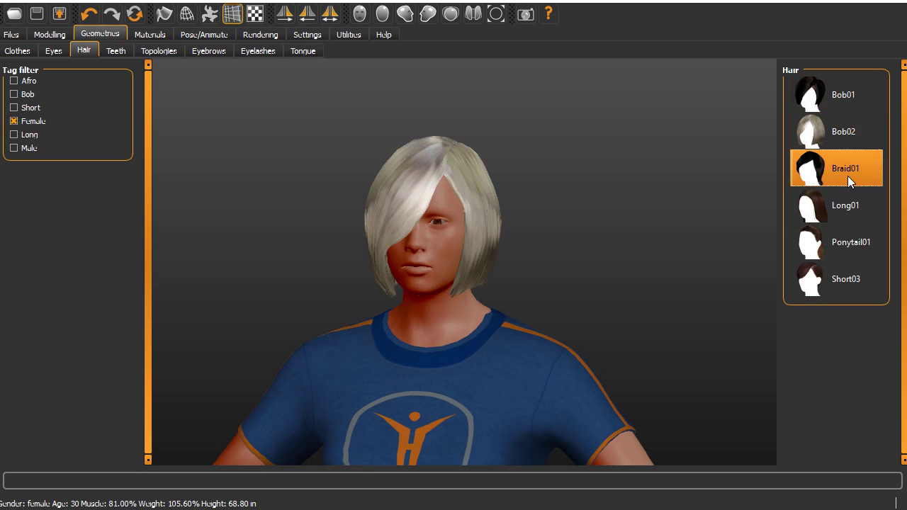
{"action": "mouse_move", "coordinate": [678, 271]}
{"action": "left_mouse_down"}
{"action": "mouse_move", "coordinate": [567, 290]}
{"action": "mouse_move", "coordinate": [695, 276]}
{"action": "left_mouse_up"}
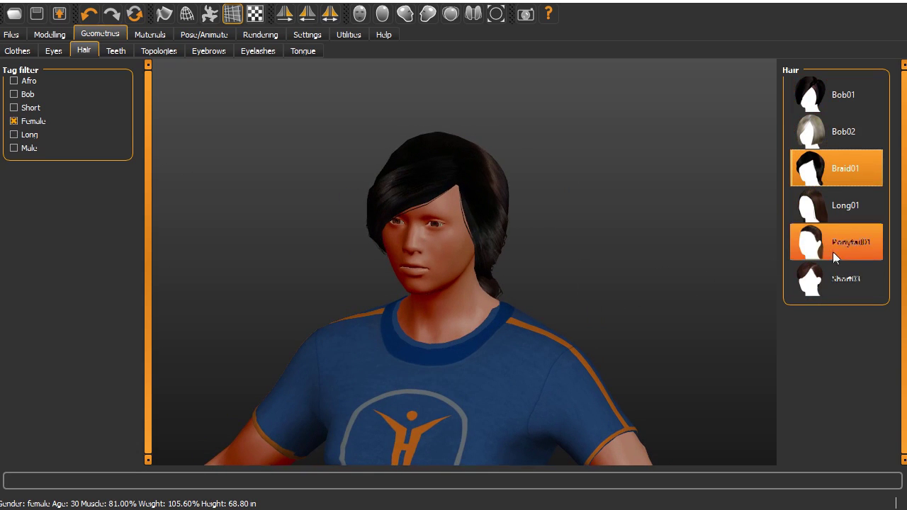
{"action": "left_click", "coordinate": [851, 210]}
- Compare Ponytail01 with Short03 and keep the Ponytail01 hairstyle
{"action": "left_click_drag", "start_coordinate": [680, 317], "coordinate": [680, 280]}
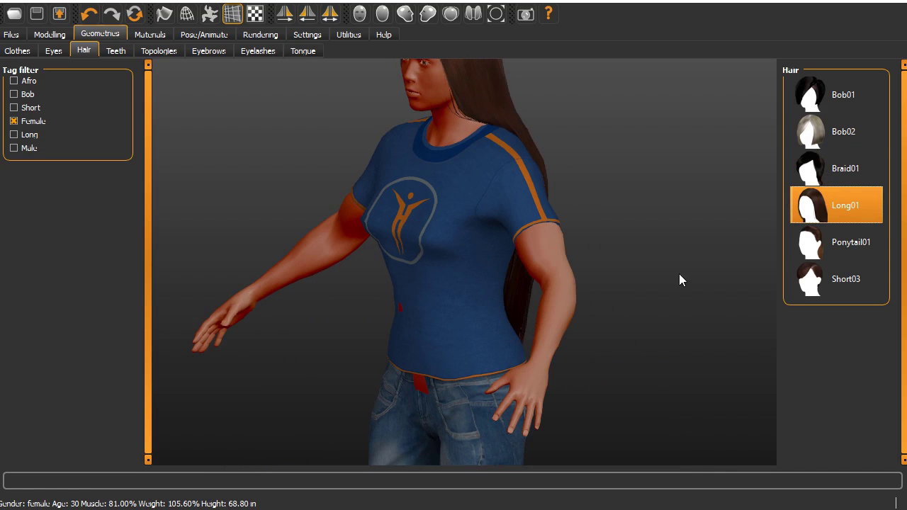
{"action": "left_click", "coordinate": [828, 252]}
{"action": "left_click_drag", "start_coordinate": [607, 258], "coordinate": [604, 314]}
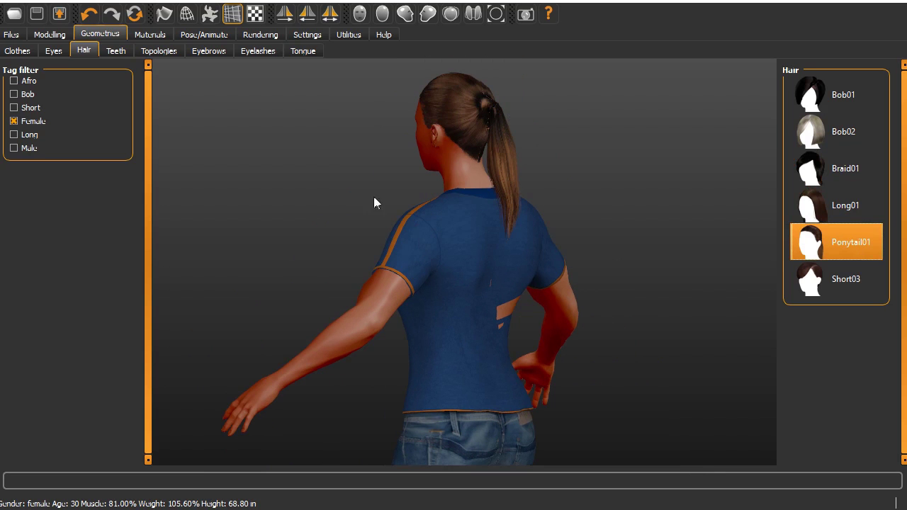
{"action": "left_click", "coordinate": [839, 279]}
{"action": "left_click_drag", "start_coordinate": [531, 277], "coordinate": [638, 289]}
{"action": "left_click", "coordinate": [859, 247]}
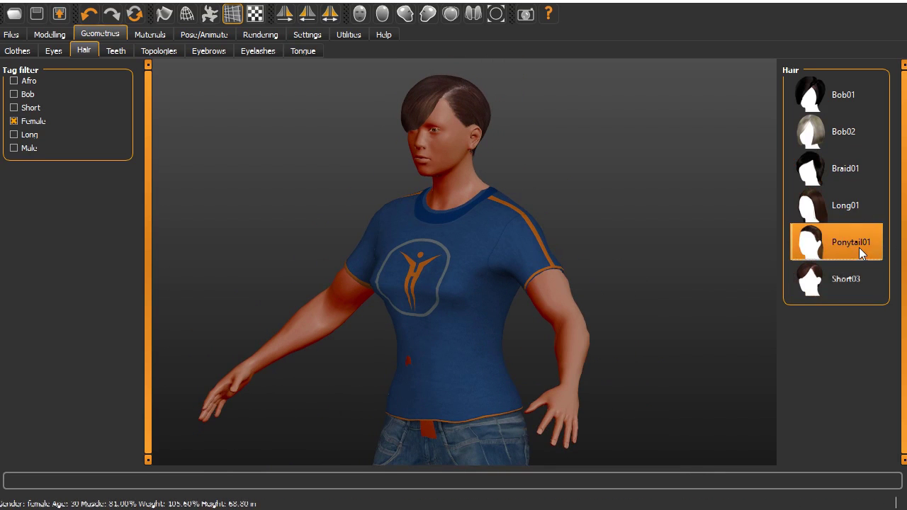
{"action": "left_click_drag", "start_coordinate": [541, 241], "coordinate": [623, 238]}
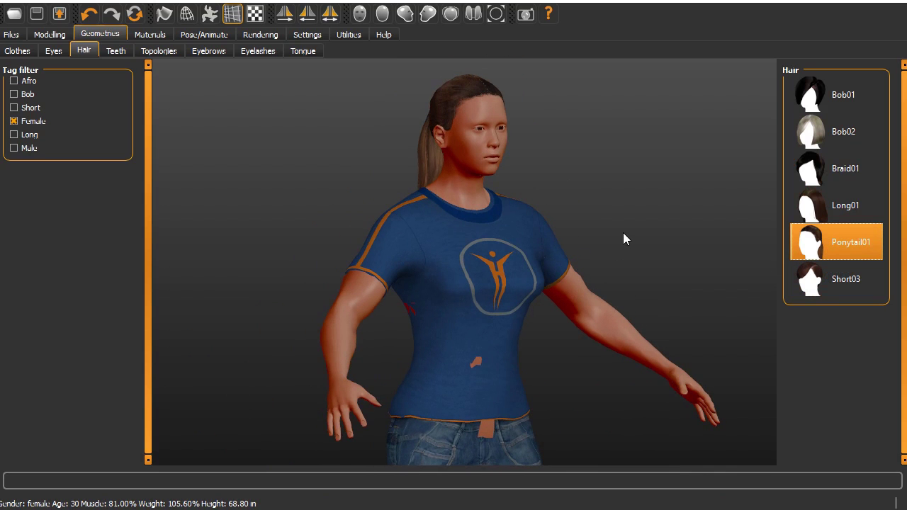
{"action": "left_click", "coordinate": [114, 51]}
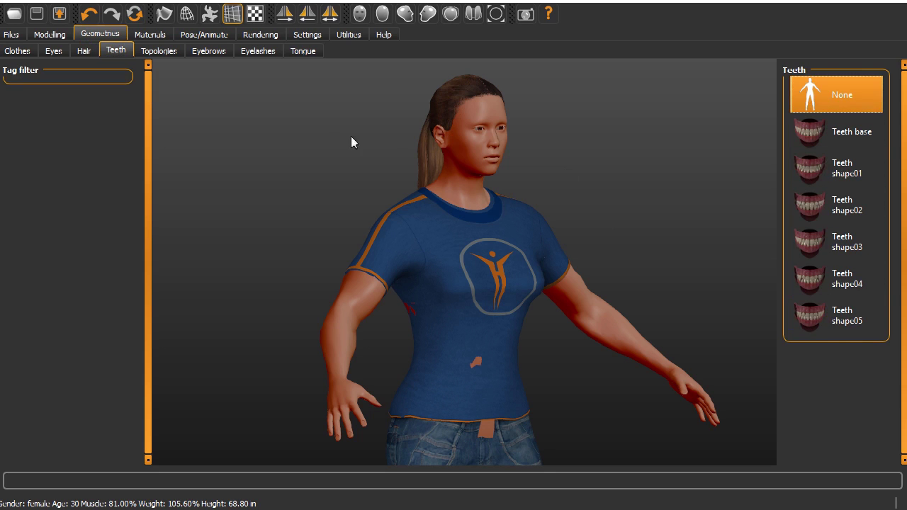
- Cycle through Eyebrow001 to Eyebrow008 and settle on the thin Eyebrow001 eyebrows
{"action": "left_click", "coordinate": [159, 51]}
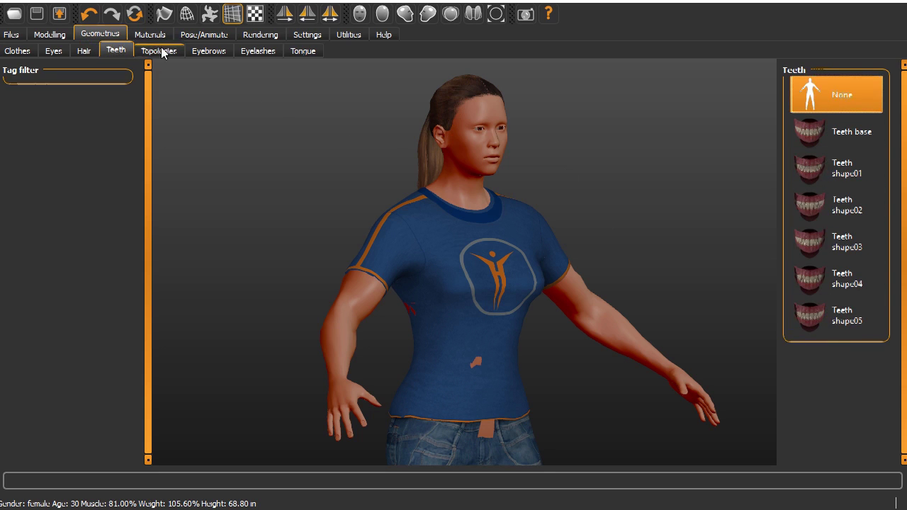
{"action": "left_click", "coordinate": [208, 51]}
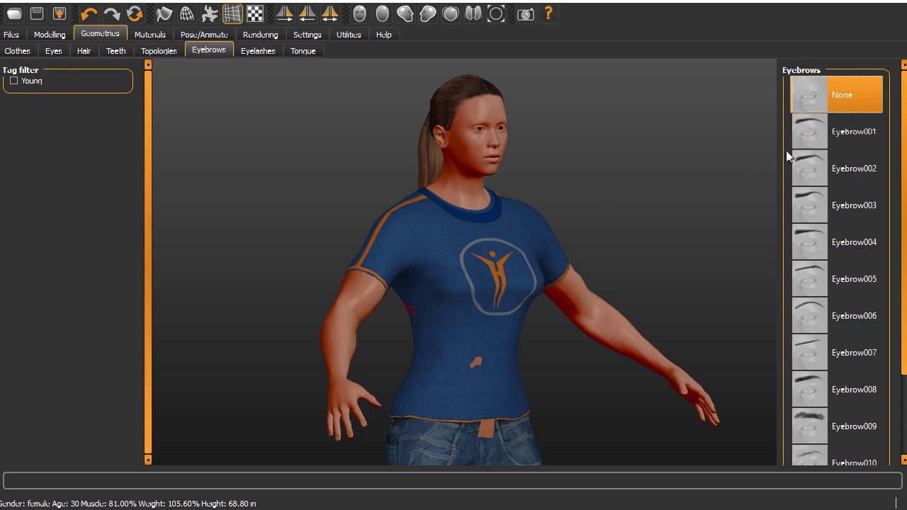
{"action": "left_click", "coordinate": [847, 127]}
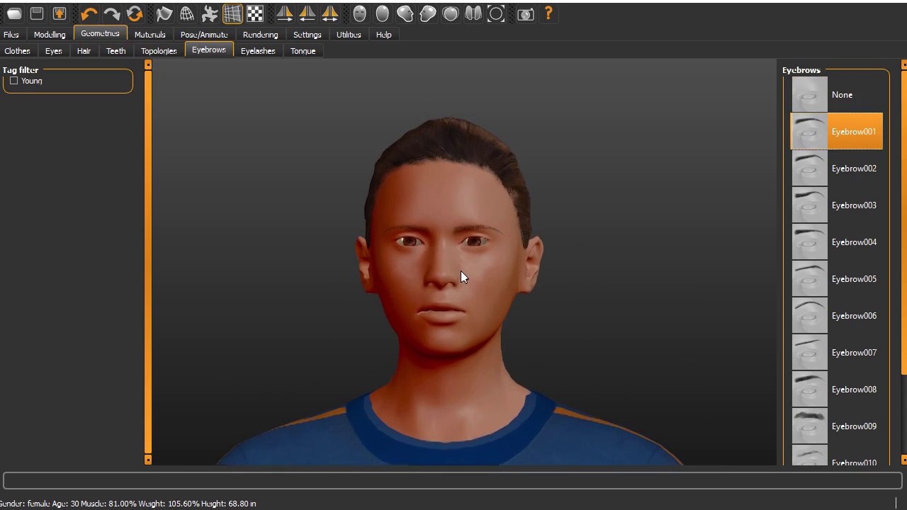
{"action": "left_click", "coordinate": [858, 168]}
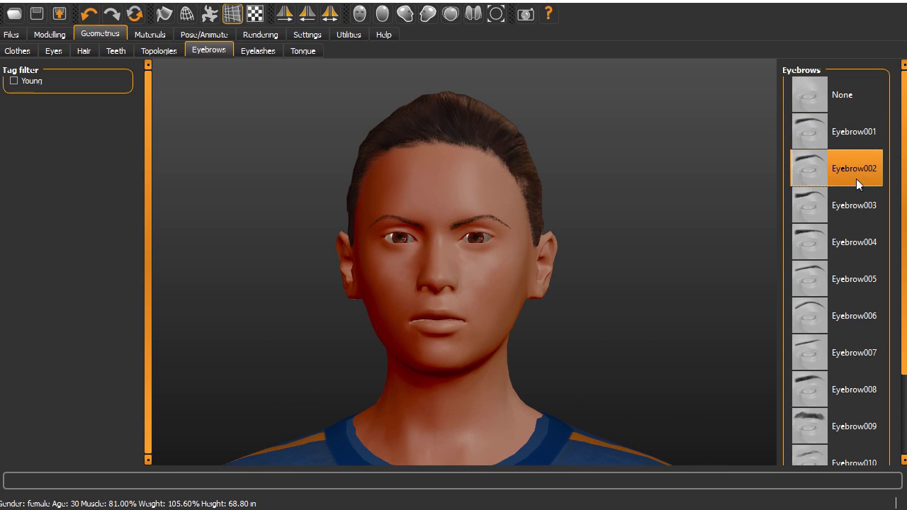
{"action": "left_click", "coordinate": [860, 203]}
{"action": "left_click", "coordinate": [863, 240]}
{"action": "left_click", "coordinate": [863, 275]}
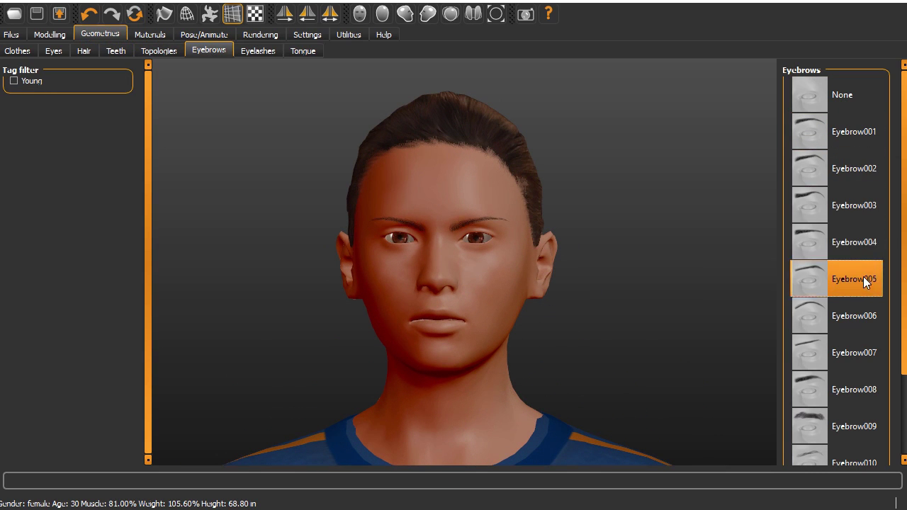
{"action": "left_click", "coordinate": [865, 314]}
{"action": "left_click", "coordinate": [862, 349]}
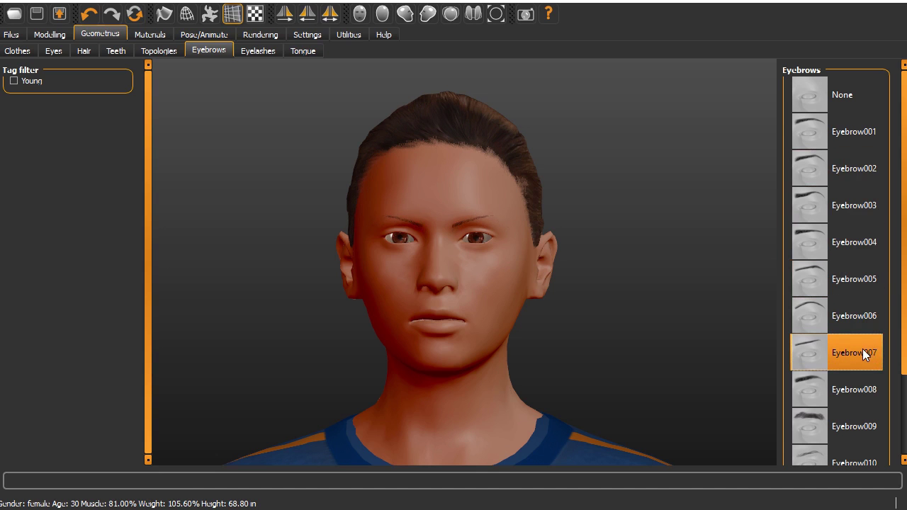
{"action": "left_click", "coordinate": [859, 383]}
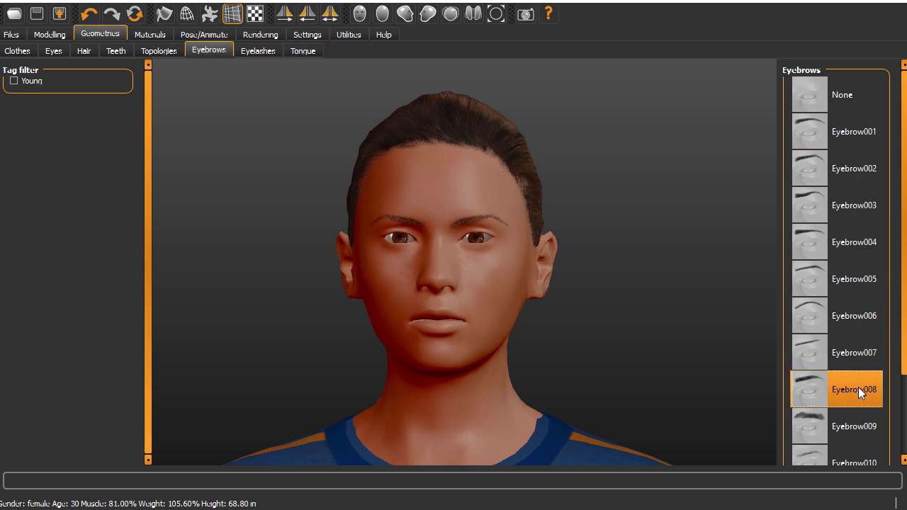
{"action": "left_click", "coordinate": [854, 168]}
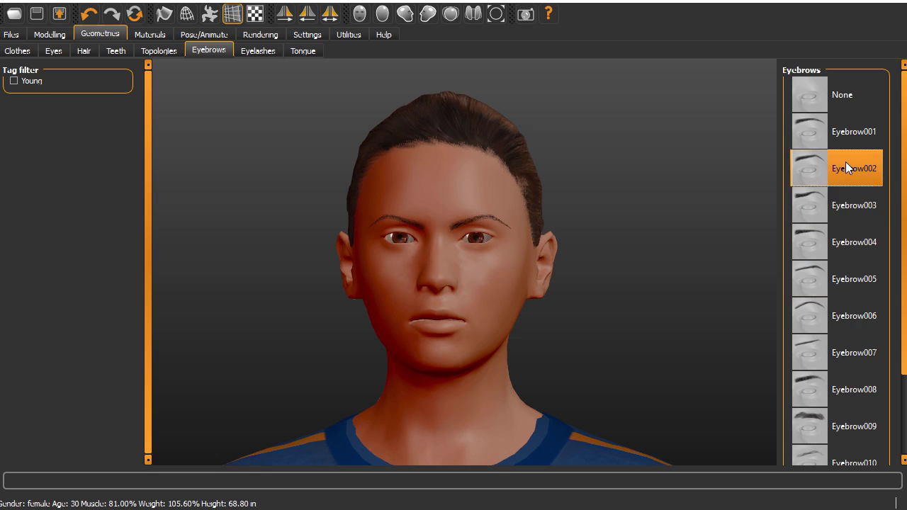
{"action": "left_click", "coordinate": [850, 136]}
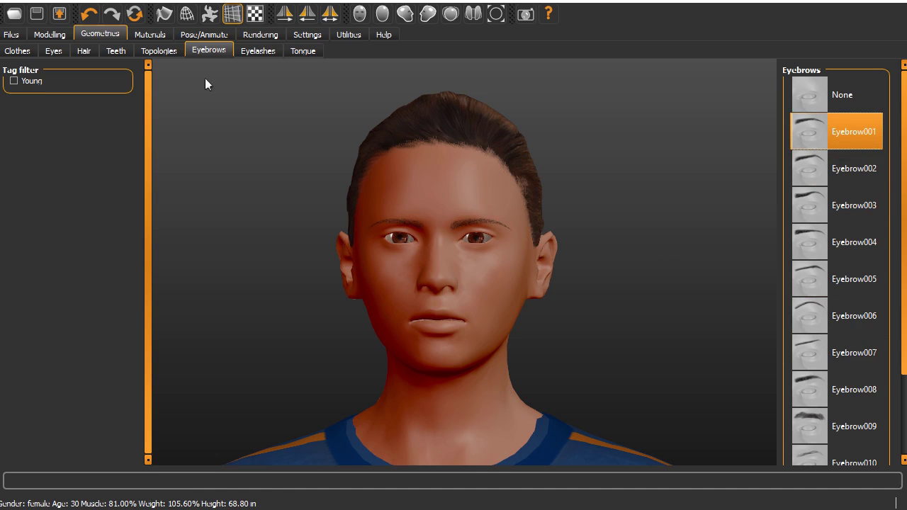
- Try Eyelashes01 through Eyelashes04 and keep Eyelashes01
{"action": "left_click", "coordinate": [258, 51]}
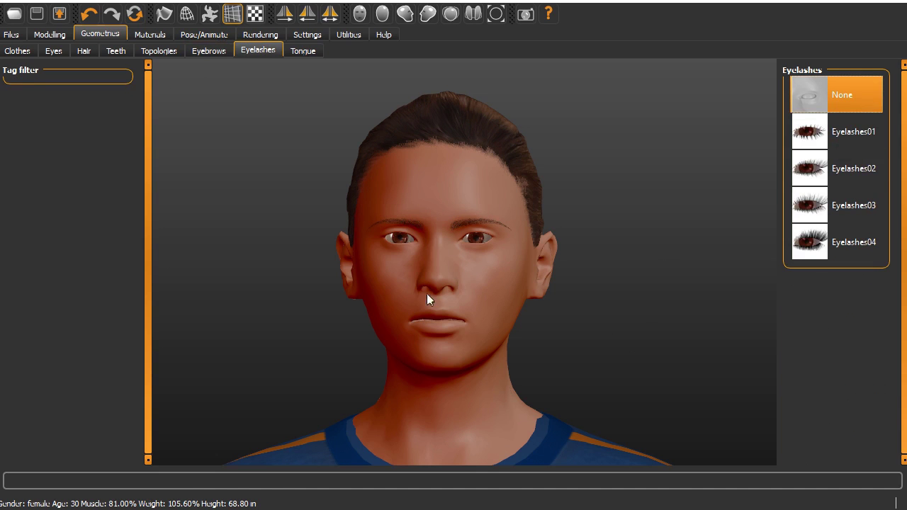
{"action": "left_click", "coordinate": [844, 133]}
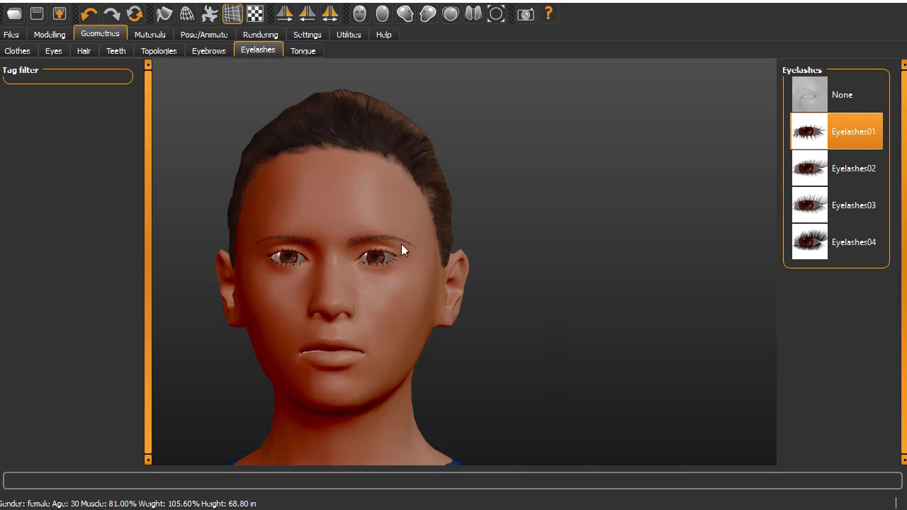
{"action": "scroll", "coordinate": [335, 273], "scroll_direction": "up", "scroll_amount": 3}
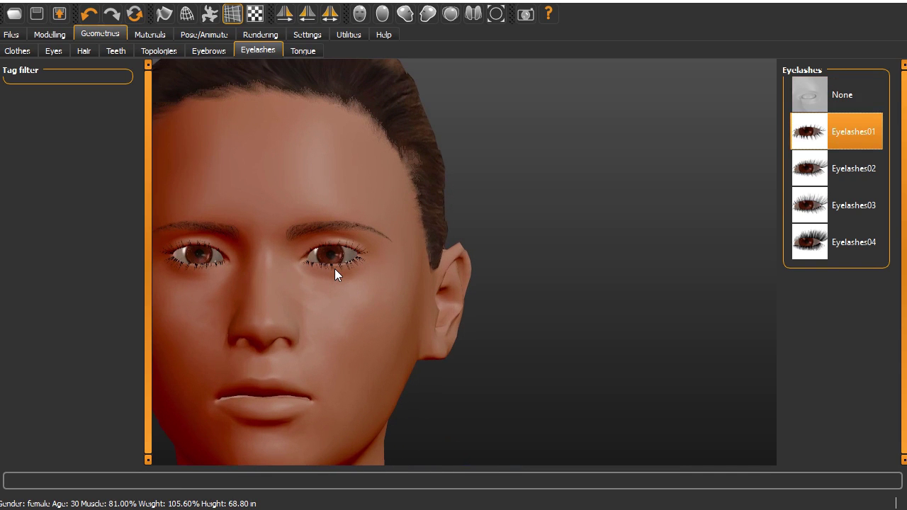
{"action": "left_click_drag", "start_coordinate": [335, 268], "coordinate": [262, 279]}
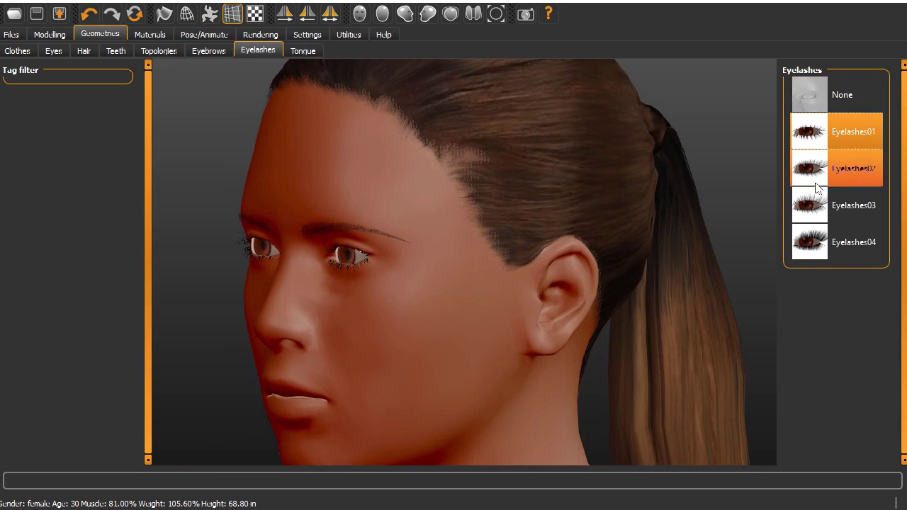
{"action": "left_click", "coordinate": [847, 164]}
{"action": "left_click", "coordinate": [851, 208]}
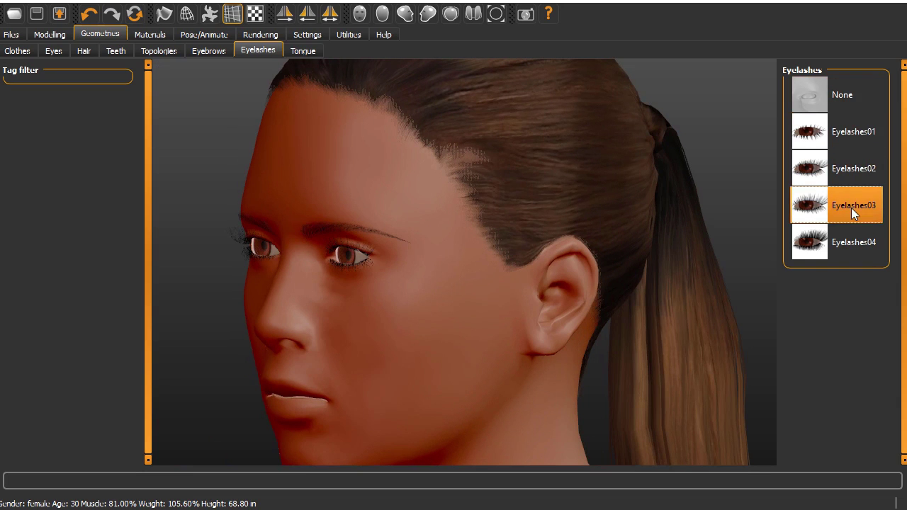
{"action": "left_click", "coordinate": [853, 245]}
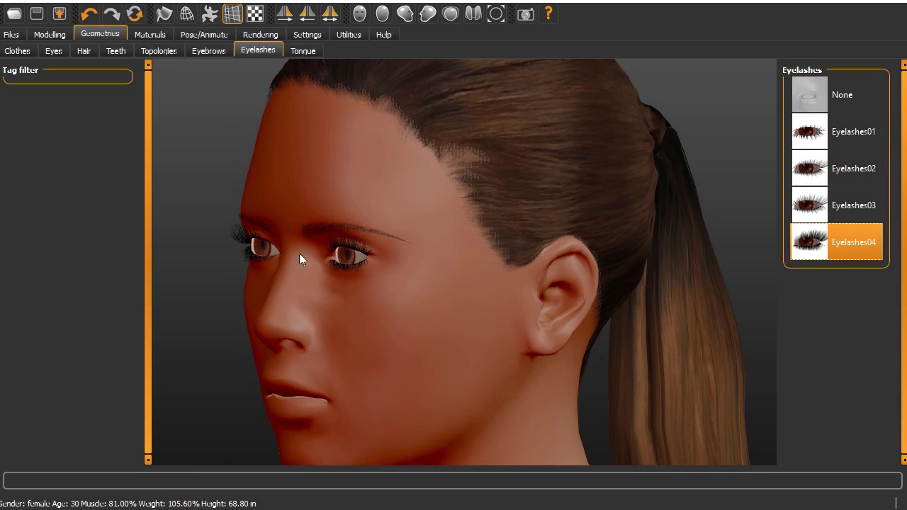
{"action": "left_click", "coordinate": [859, 206]}
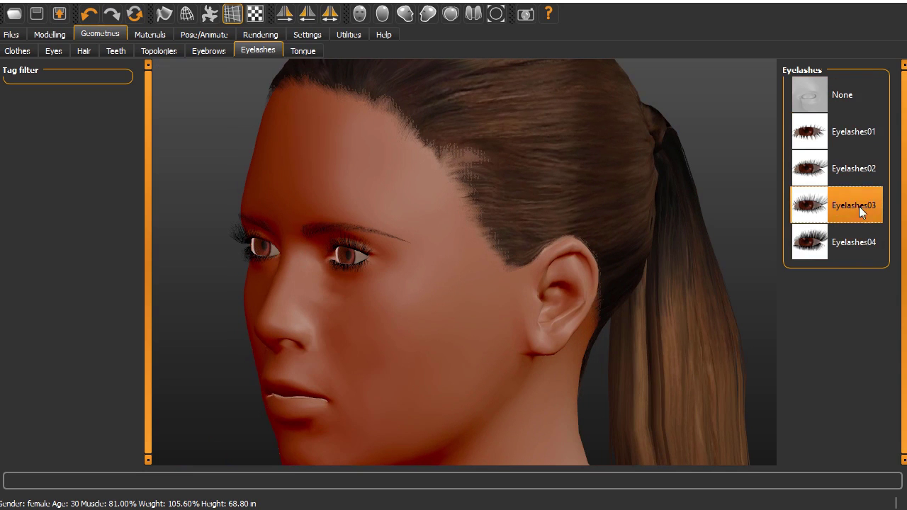
{"action": "left_click", "coordinate": [851, 169]}
{"action": "left_click", "coordinate": [851, 133]}
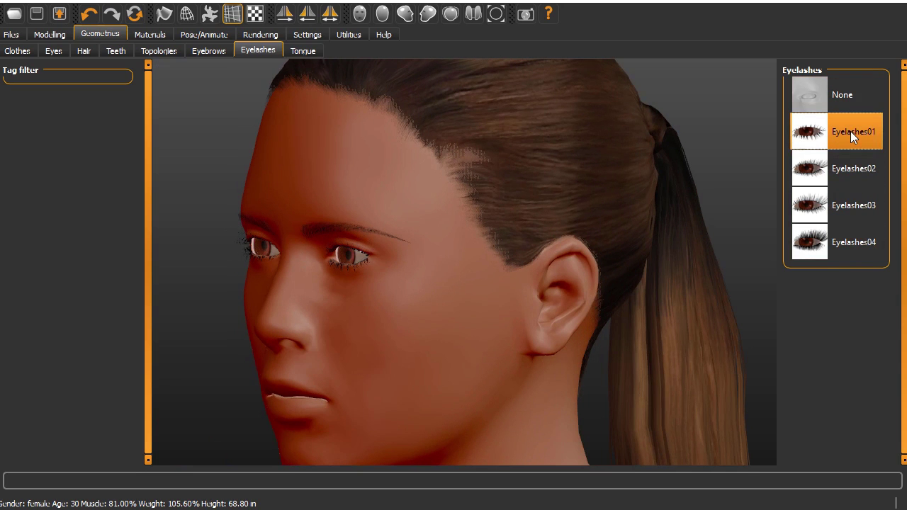
{"action": "left_click_drag", "start_coordinate": [359, 310], "coordinate": [379, 297]}
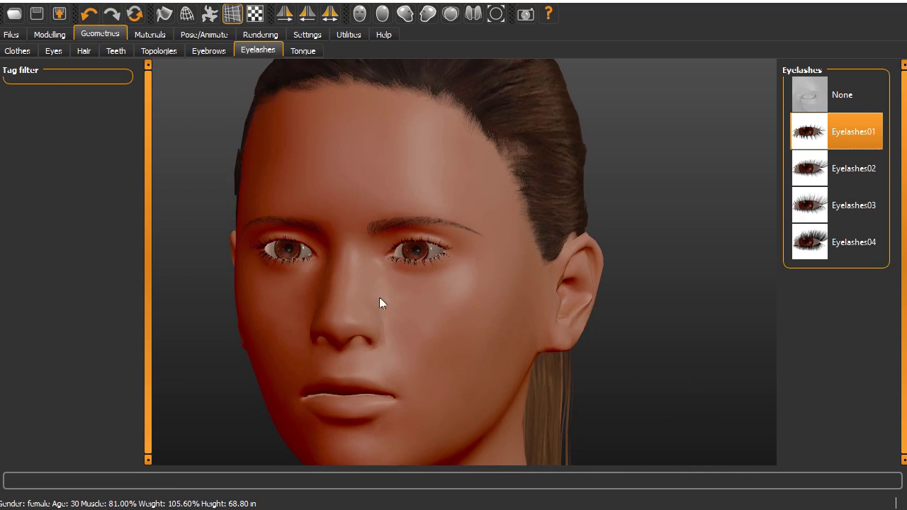
- Try the Tongue01 tongue, then set the tongue back to None
{"action": "left_click", "coordinate": [307, 52]}
{"action": "left_click", "coordinate": [850, 131]}
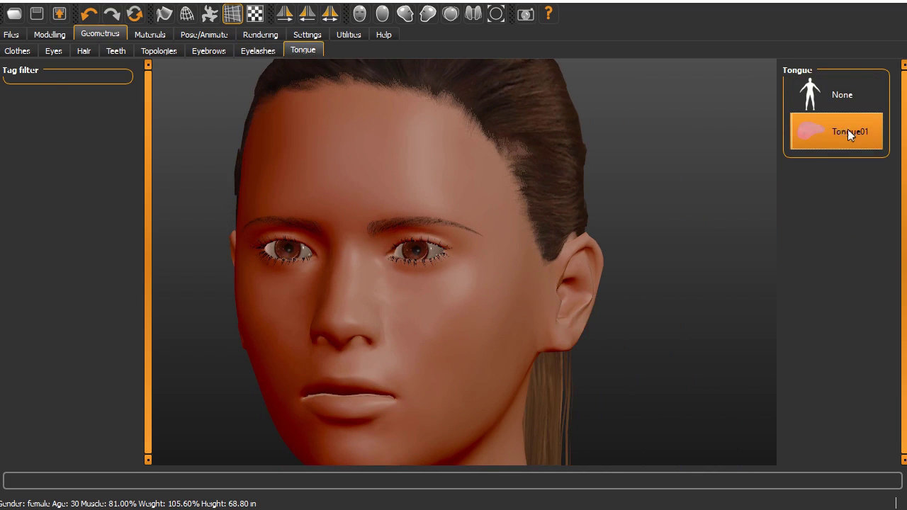
{"action": "left_click", "coordinate": [849, 94]}
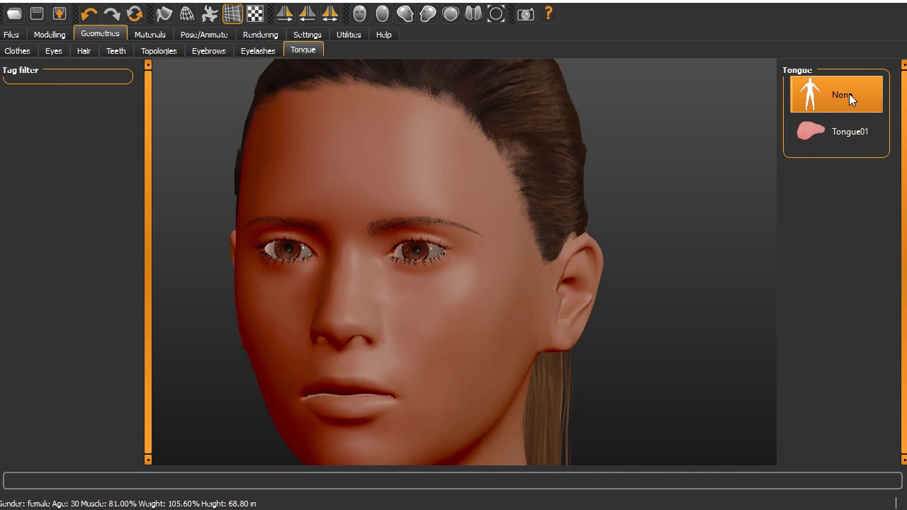
- Apply the Middleage asian female skin from the Materials skin list and orbit to inspect it
{"action": "left_click", "coordinate": [150, 33]}
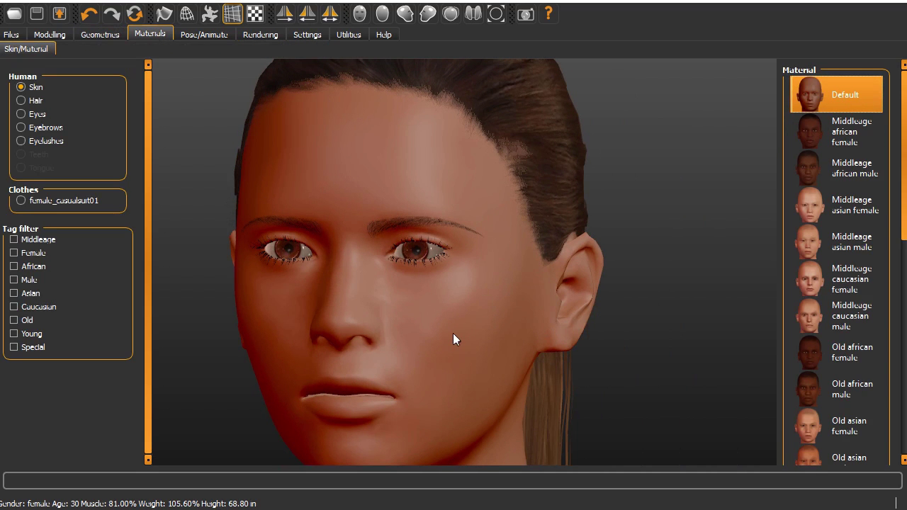
{"action": "scroll", "coordinate": [455, 333], "scroll_direction": "down", "scroll_amount": 3}
{"action": "scroll", "coordinate": [455, 333], "scroll_direction": "down", "scroll_amount": 4}
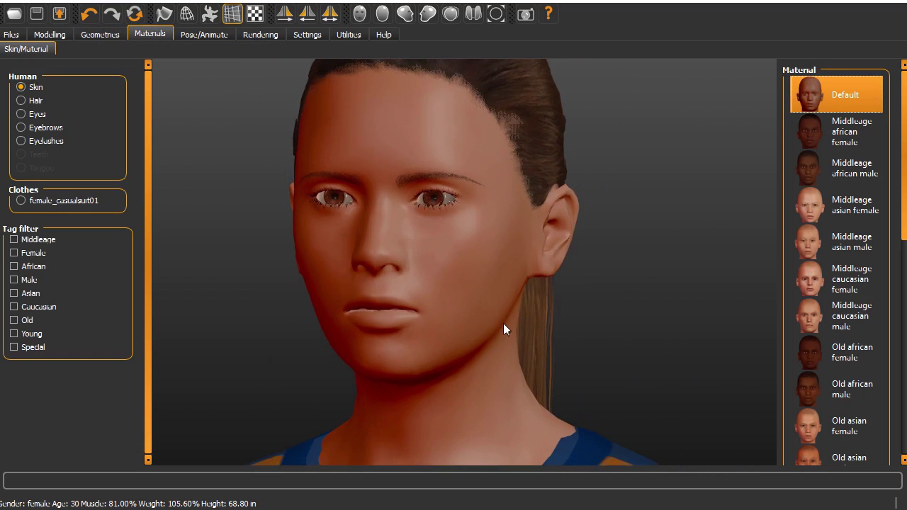
{"action": "scroll", "coordinate": [486, 333], "scroll_direction": "up", "scroll_amount": 1}
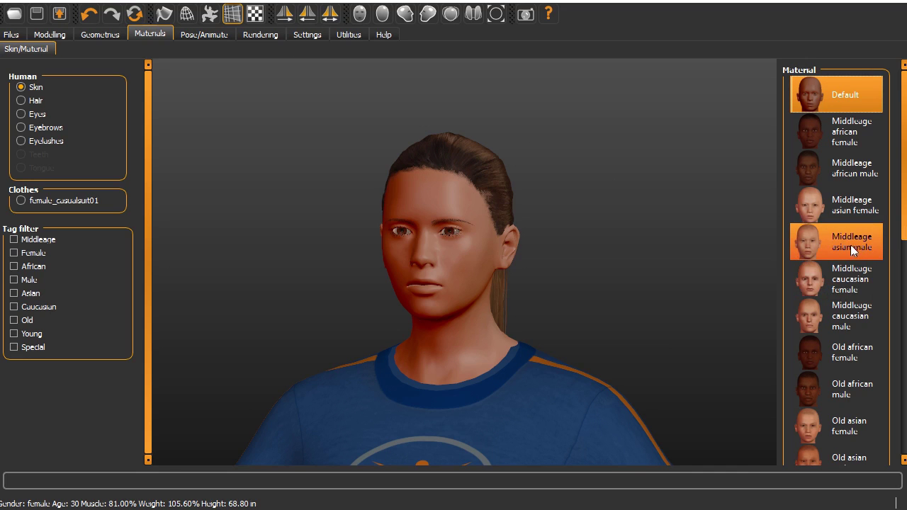
{"action": "left_click", "coordinate": [850, 207]}
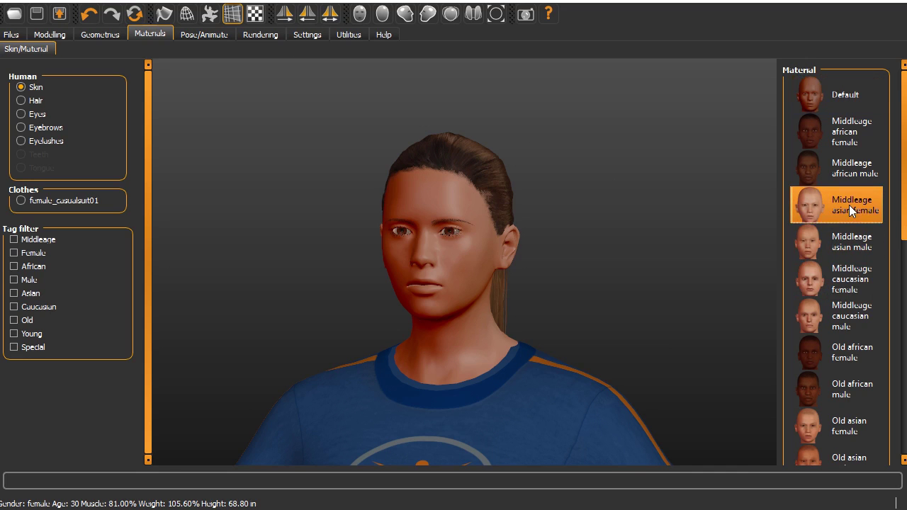
{"action": "left_click_drag", "start_coordinate": [607, 319], "coordinate": [638, 303]}
{"action": "left_click_drag", "start_coordinate": [904, 239], "coordinate": [904, 436]}
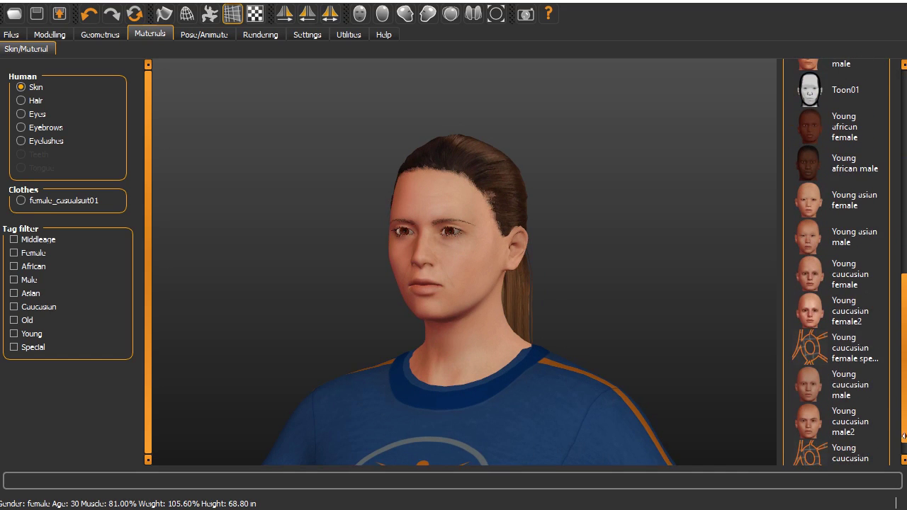
- Try the Young caucasian female skin and its tattooed special variant, checking the figure's back
{"action": "left_click", "coordinate": [850, 285]}
{"action": "mouse_move", "coordinate": [614, 325]}
{"action": "left_mouse_down"}
{"action": "mouse_move", "coordinate": [695, 333]}
{"action": "mouse_move", "coordinate": [681, 343]}
{"action": "mouse_move", "coordinate": [565, 341]}
{"action": "mouse_move", "coordinate": [628, 329]}
{"action": "left_mouse_up"}
{"action": "scroll", "coordinate": [624, 323], "scroll_direction": "down", "scroll_amount": 5}
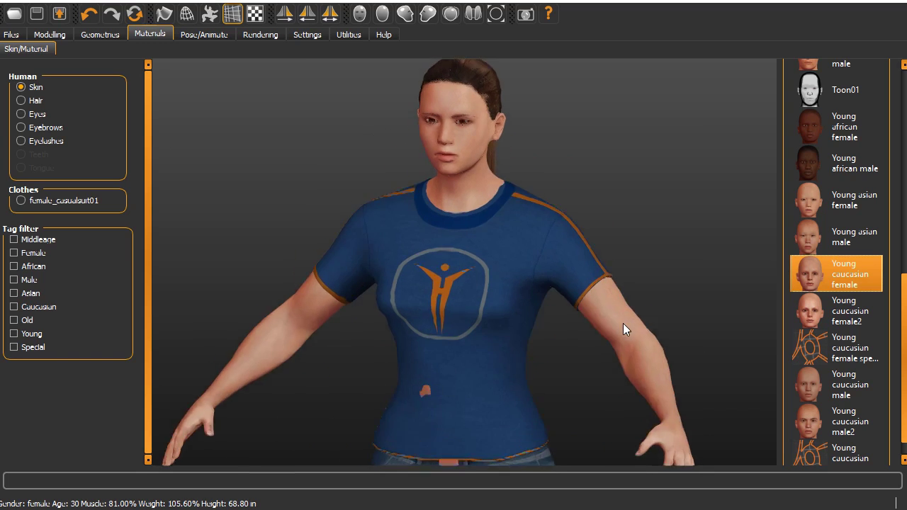
{"action": "scroll", "coordinate": [623, 324], "scroll_direction": "up", "scroll_amount": 3}
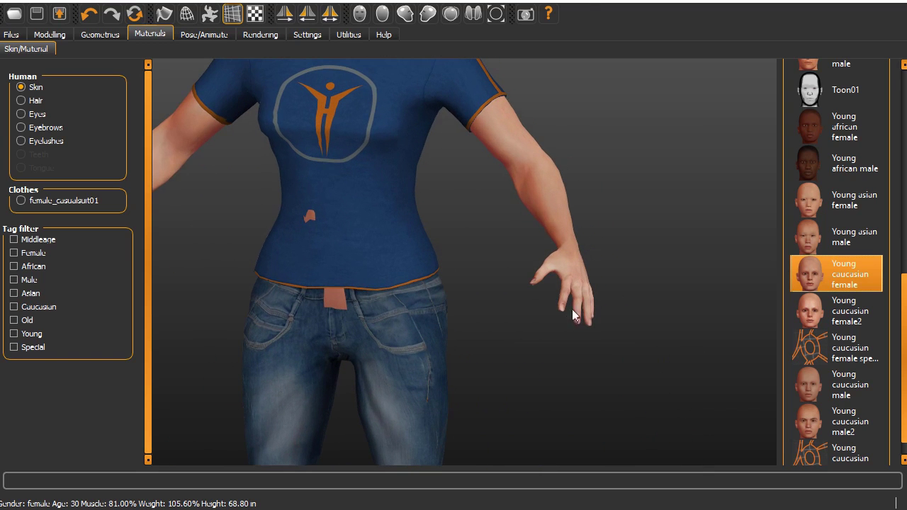
{"action": "left_click", "coordinate": [850, 351]}
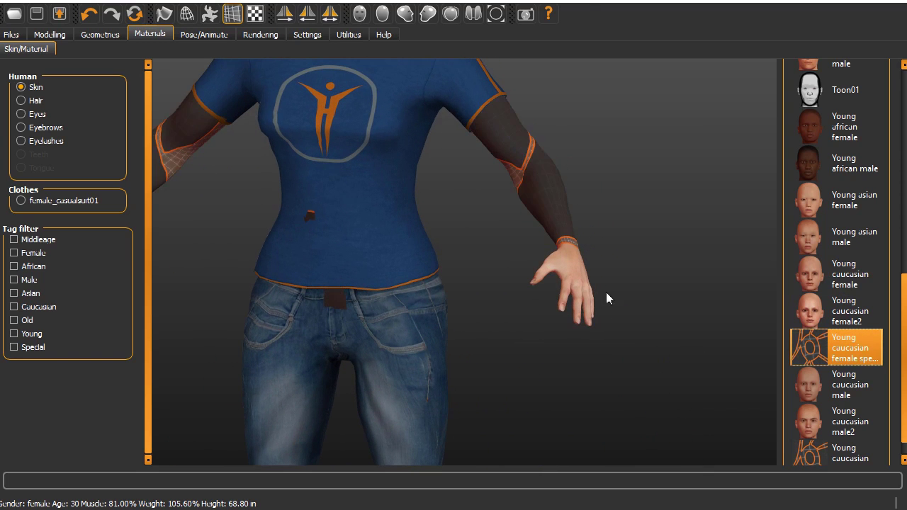
{"action": "scroll", "coordinate": [633, 303], "scroll_direction": "down", "scroll_amount": 3}
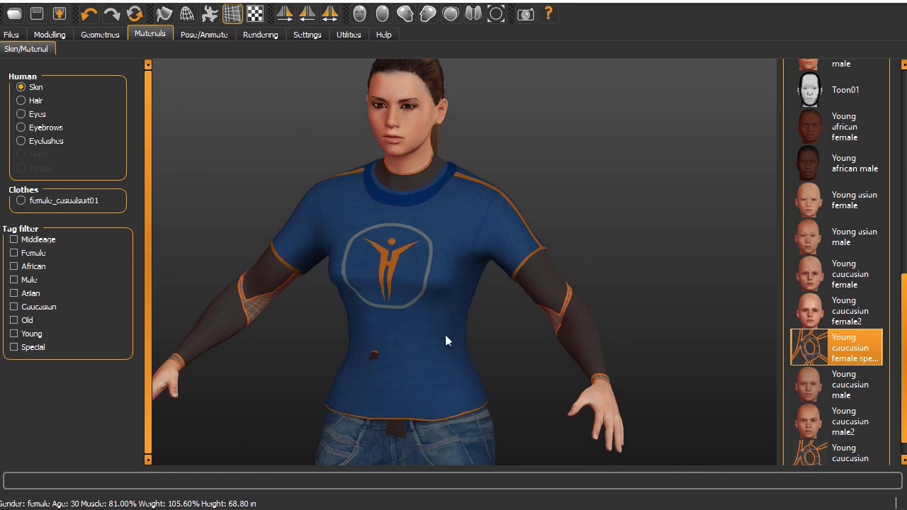
{"action": "left_click_drag", "start_coordinate": [445, 336], "coordinate": [251, 314]}
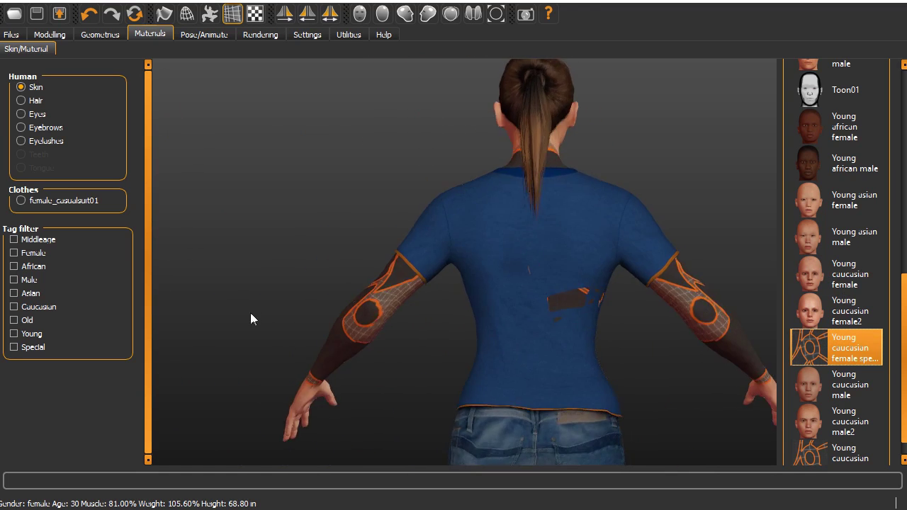
{"action": "left_click_drag", "start_coordinate": [686, 376], "coordinate": [681, 396]}
{"action": "scroll", "coordinate": [681, 395], "scroll_direction": "up", "scroll_amount": 2}
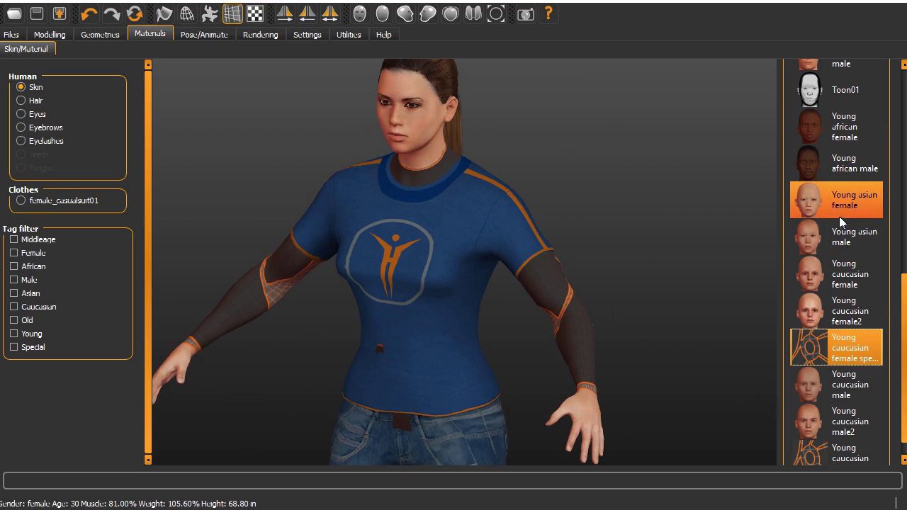
- Settle on the asian female skin and turn the model back toward the front
{"action": "left_click", "coordinate": [855, 197]}
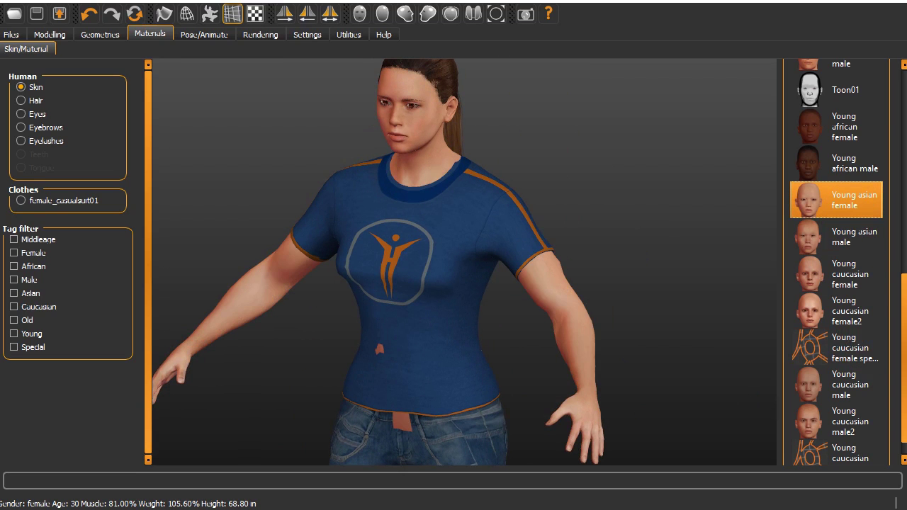
{"action": "scroll", "coordinate": [904, 295], "scroll_direction": "up", "scroll_amount": 10}
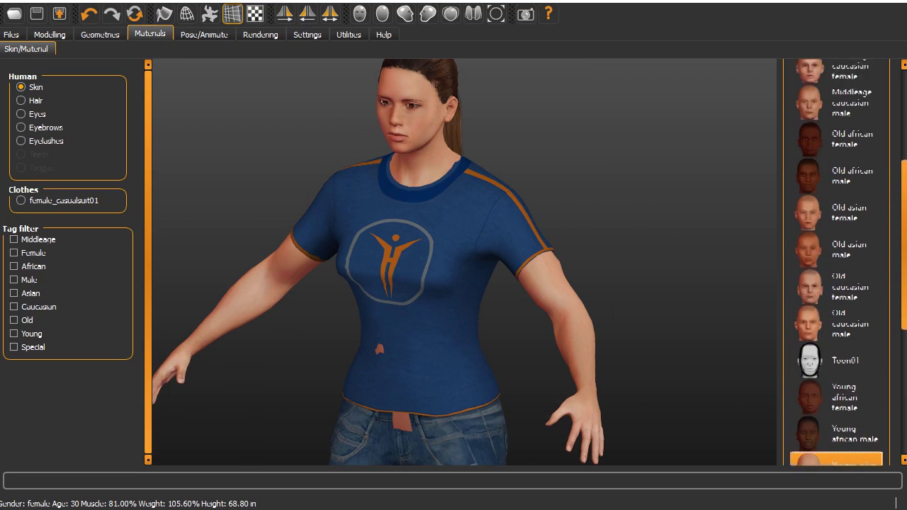
{"action": "scroll", "coordinate": [837, 262], "scroll_direction": "up", "scroll_amount": 3}
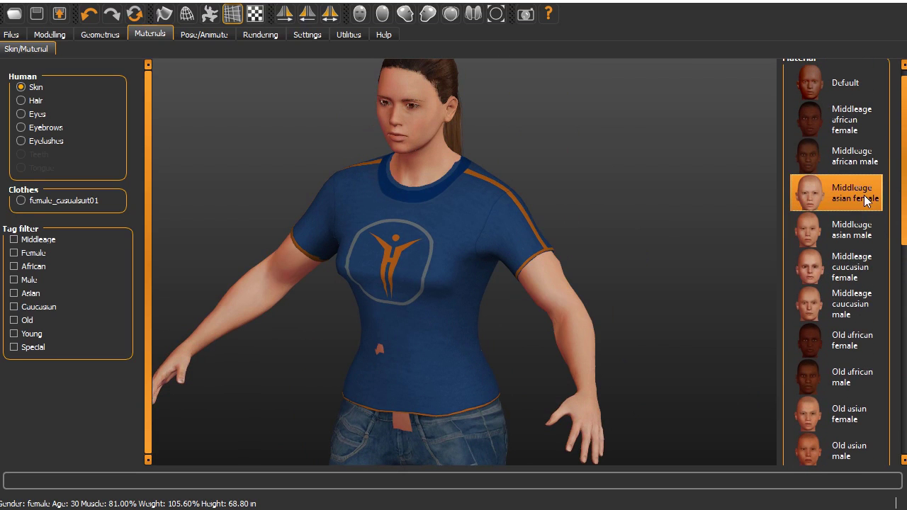
{"action": "left_click_drag", "start_coordinate": [641, 185], "coordinate": [616, 206]}
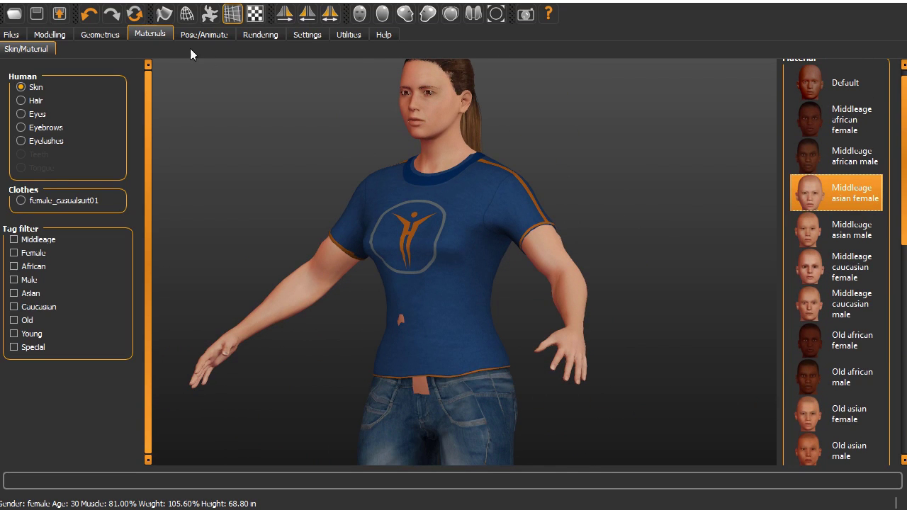
- On the Skeleton page, try the Cmu mb skeleton, then the 163-bone Default skeleton
{"action": "left_click", "coordinate": [205, 33]}
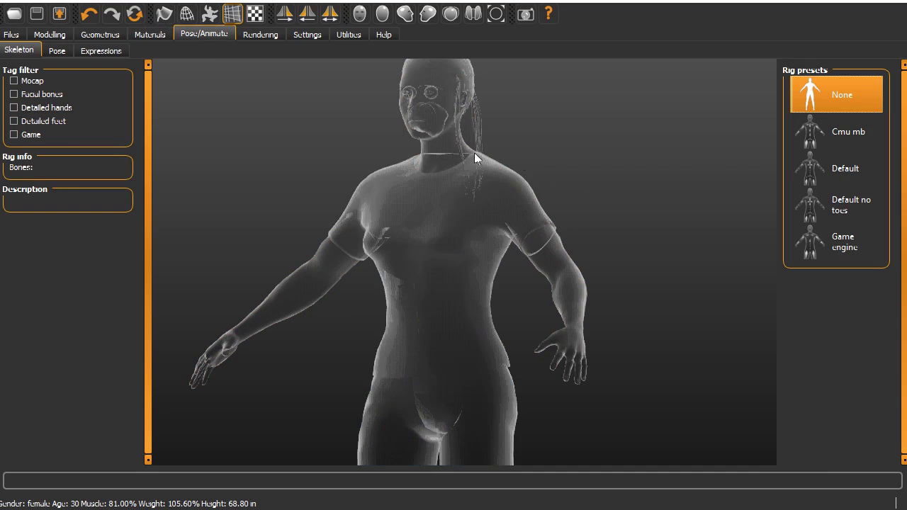
{"action": "mouse_move", "coordinate": [496, 212]}
{"action": "left_mouse_down"}
{"action": "mouse_move", "coordinate": [588, 218]}
{"action": "mouse_move", "coordinate": [495, 220]}
{"action": "left_mouse_up"}
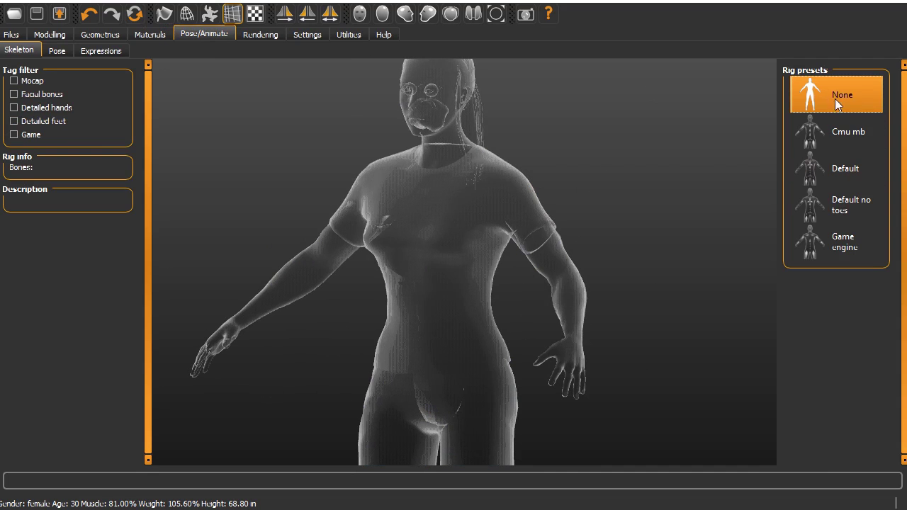
{"action": "left_click", "coordinate": [849, 134]}
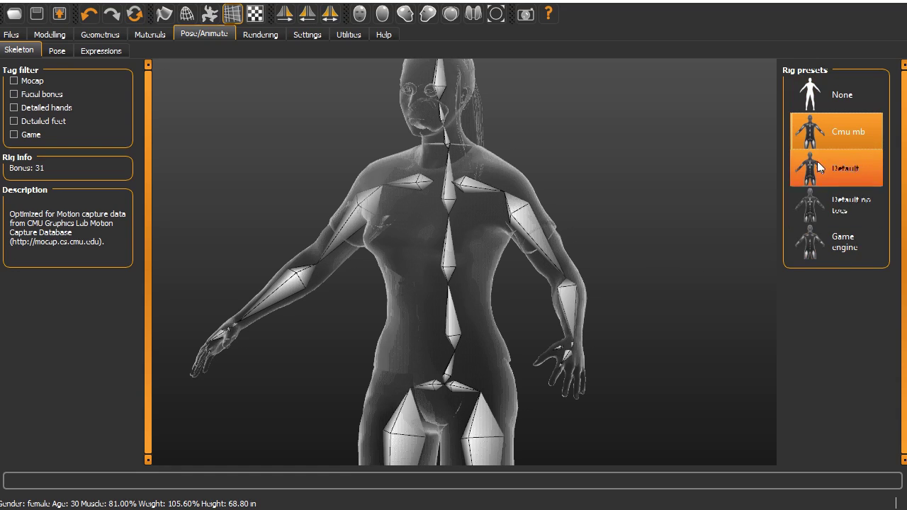
{"action": "left_click", "coordinate": [852, 172]}
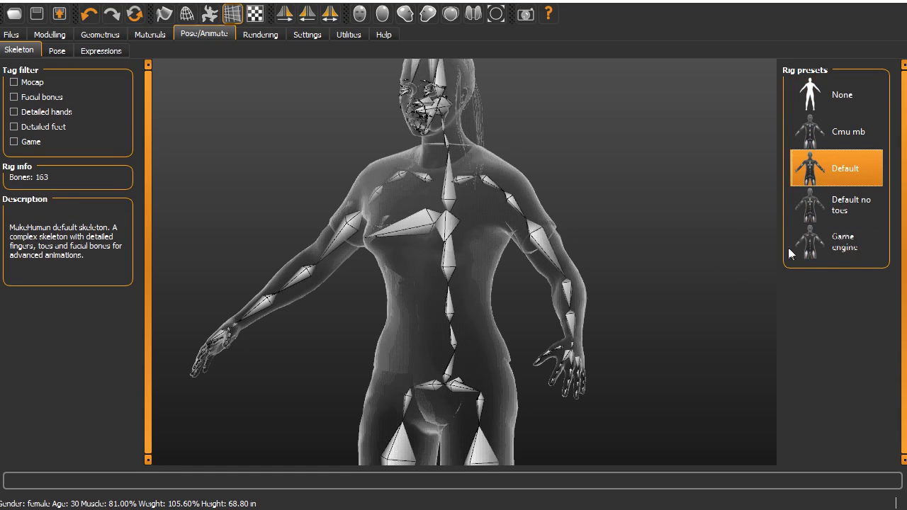
- Inspect the legs and feet and try the Default no toes skeleton
{"action": "scroll", "coordinate": [638, 369], "scroll_direction": "up", "scroll_amount": 1}
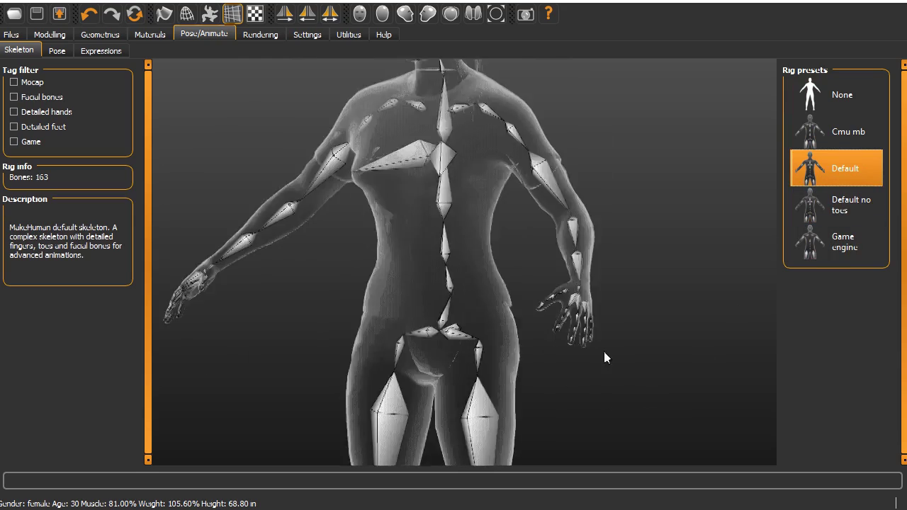
{"action": "right_click_drag", "start_coordinate": [604, 351], "coordinate": [649, 197]}
{"action": "left_click_drag", "start_coordinate": [577, 395], "coordinate": [632, 419]}
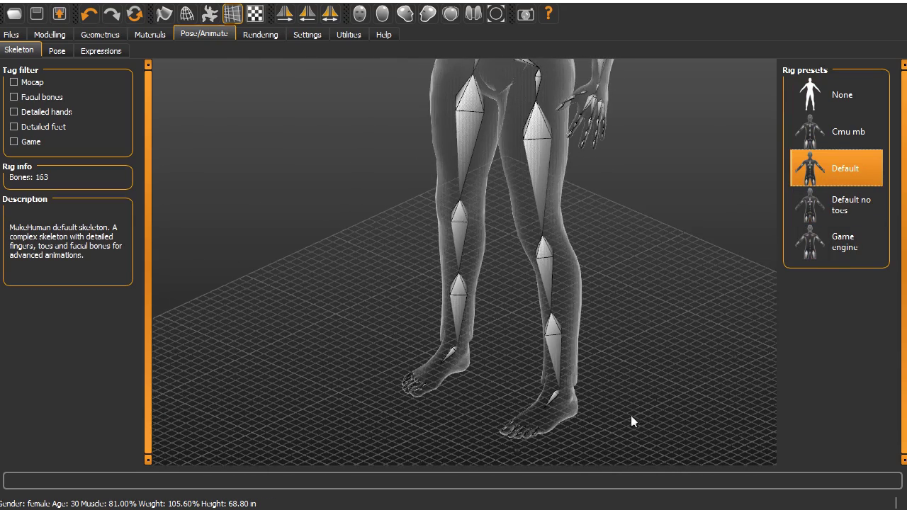
{"action": "left_click", "coordinate": [854, 207]}
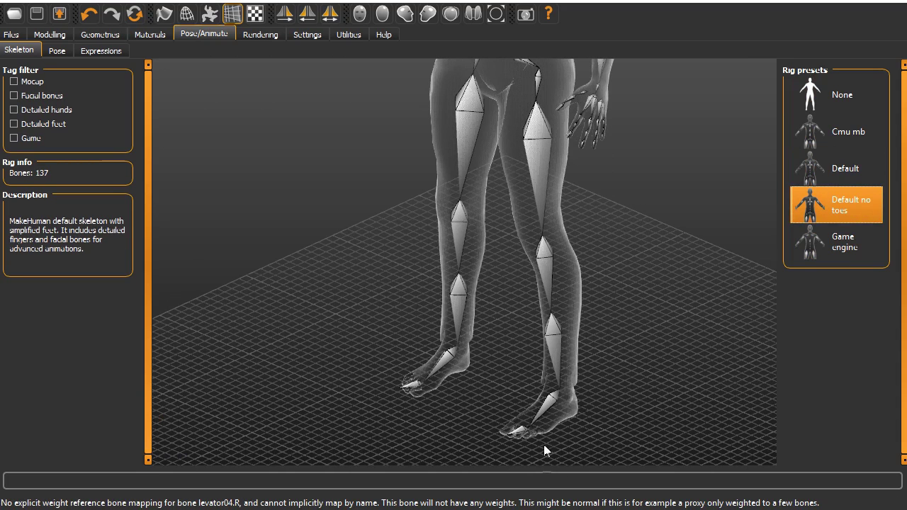
{"action": "left_click_drag", "start_coordinate": [603, 438], "coordinate": [648, 404]}
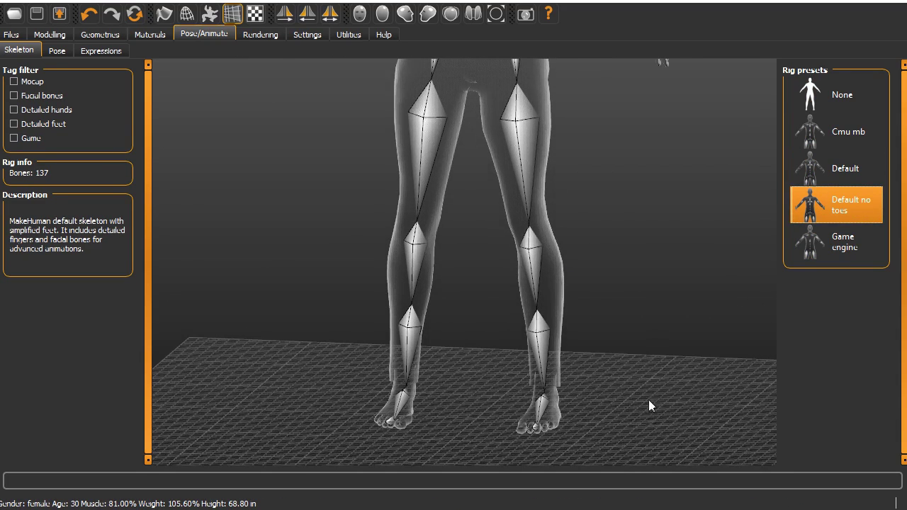
- Try the Game engine rig, then switch back to the Default rig
{"action": "left_click", "coordinate": [849, 245]}
{"action": "left_click_drag", "start_coordinate": [633, 206], "coordinate": [547, 306]}
{"action": "scroll", "coordinate": [544, 306], "scroll_direction": "down", "scroll_amount": 3}
{"action": "scroll", "coordinate": [543, 305], "scroll_direction": "up", "scroll_amount": 3}
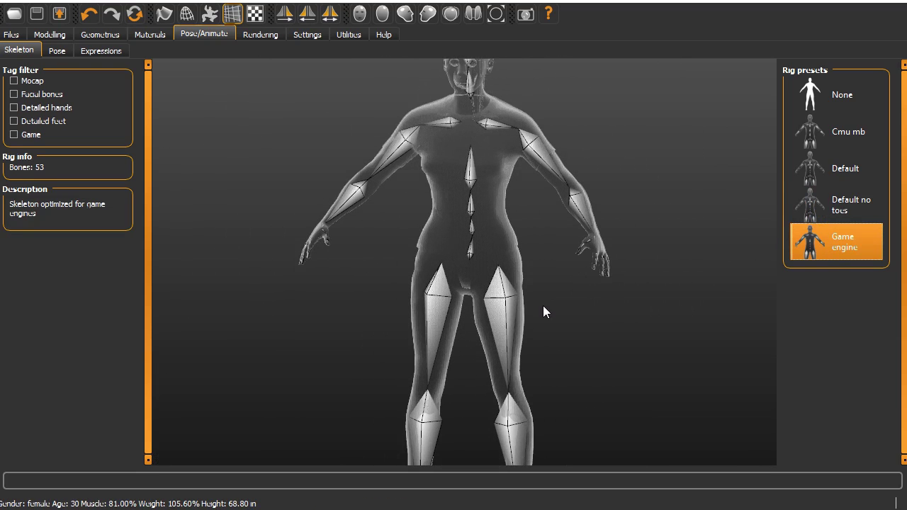
{"action": "left_click", "coordinate": [865, 170]}
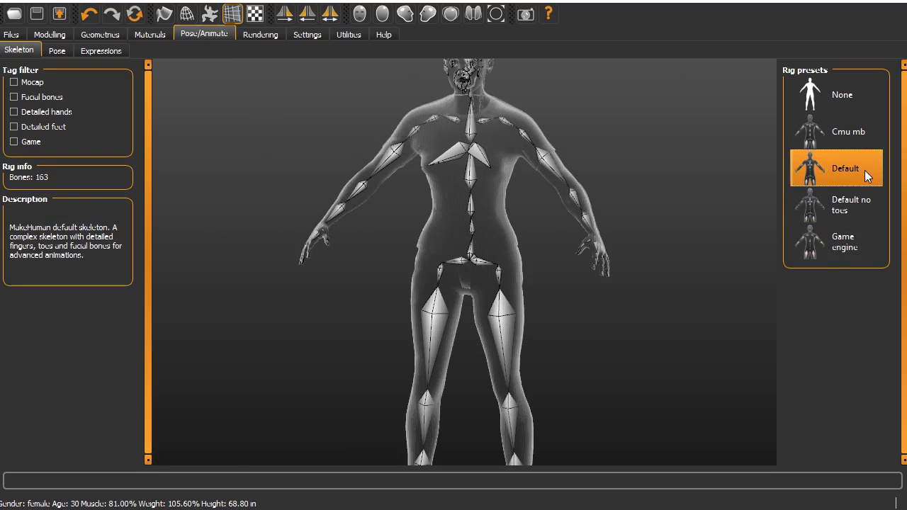
- Apply the kneeling Benchmark pose and orbit around the figure to view it
{"action": "left_click", "coordinate": [58, 51]}
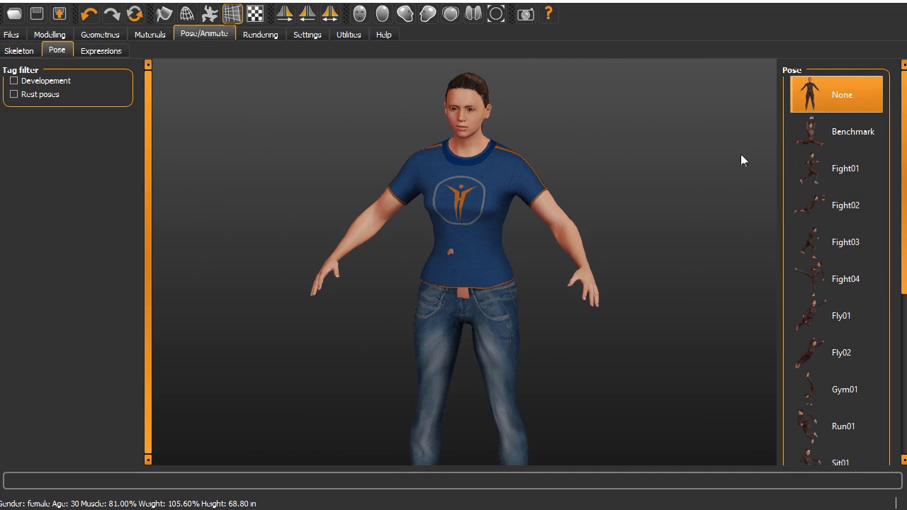
{"action": "left_click", "coordinate": [854, 134]}
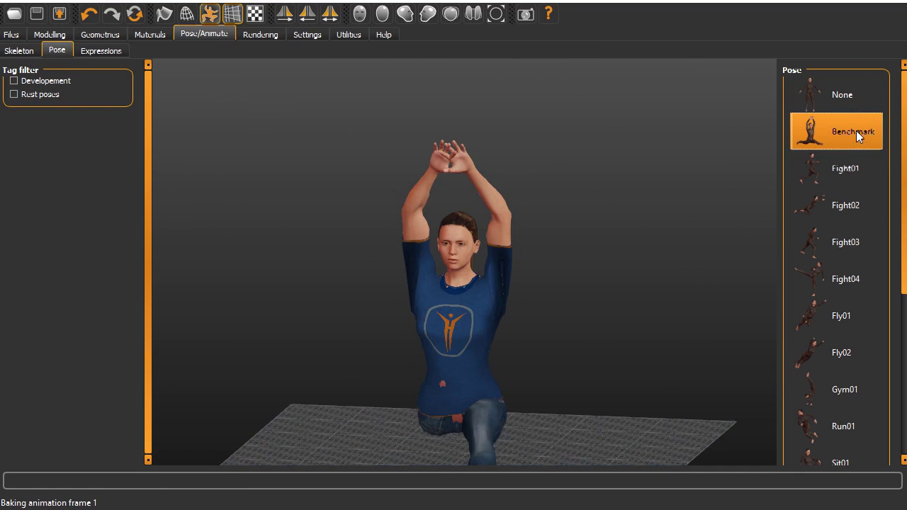
{"action": "left_click_drag", "start_coordinate": [585, 317], "coordinate": [841, 324]}
{"action": "scroll", "coordinate": [482, 341], "scroll_direction": "up", "scroll_amount": 5}
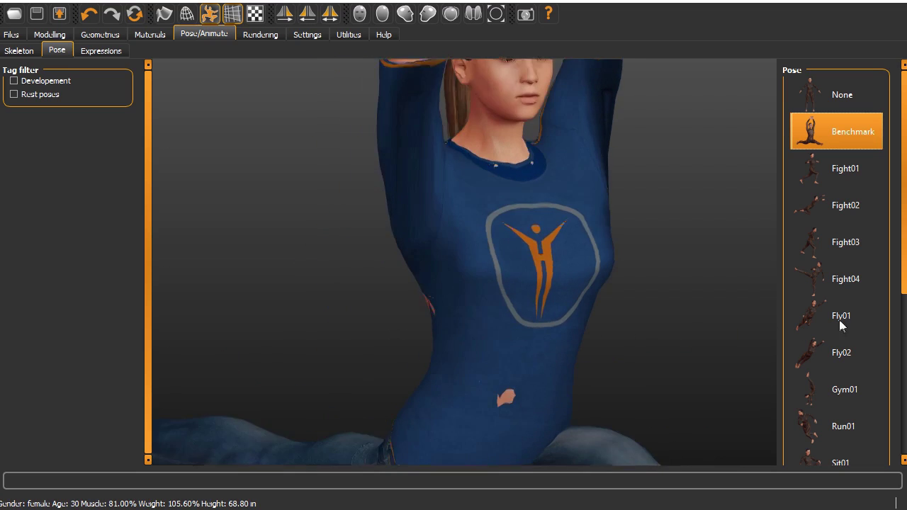
{"action": "left_click_drag", "start_coordinate": [709, 348], "coordinate": [508, 339]}
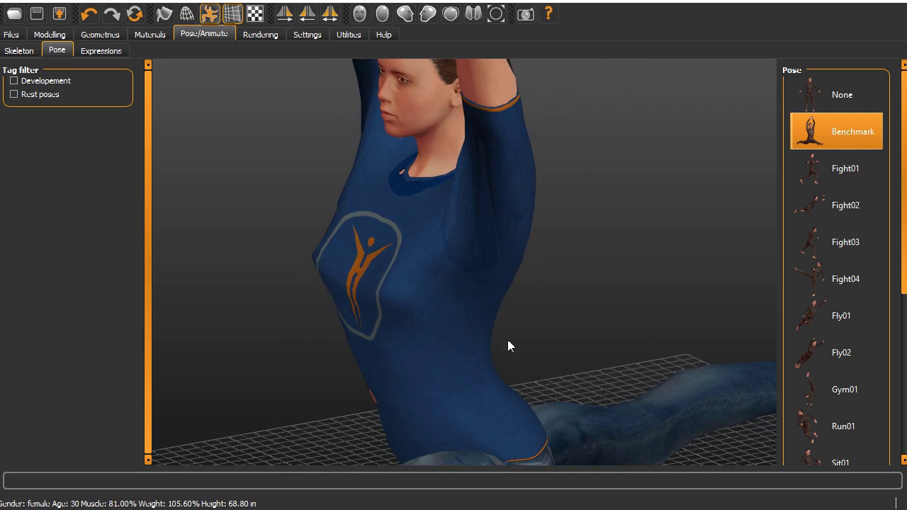
{"action": "scroll", "coordinate": [508, 340], "scroll_direction": "down", "scroll_amount": 4}
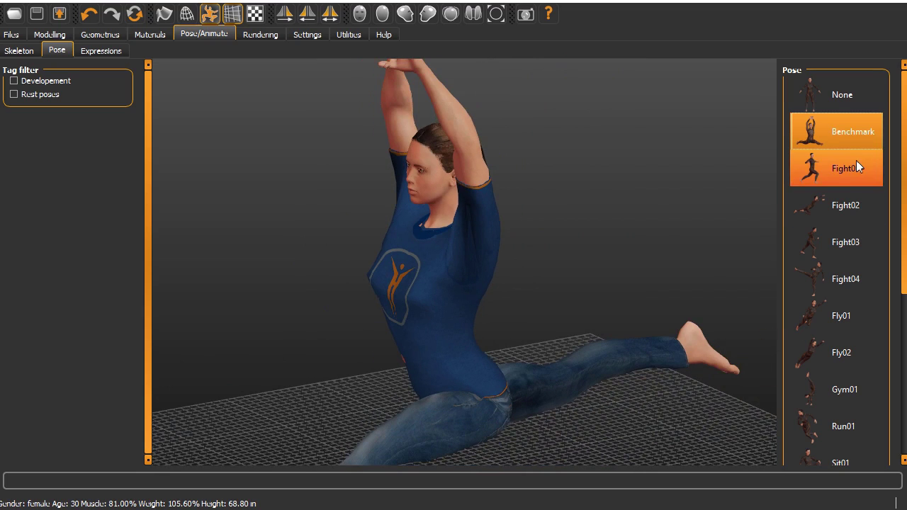
- Try the Fight01 and Fight02 poses, ending on the Fight03 stance
{"action": "left_click", "coordinate": [852, 167]}
{"action": "scroll", "coordinate": [582, 285], "scroll_direction": "down", "scroll_amount": 3}
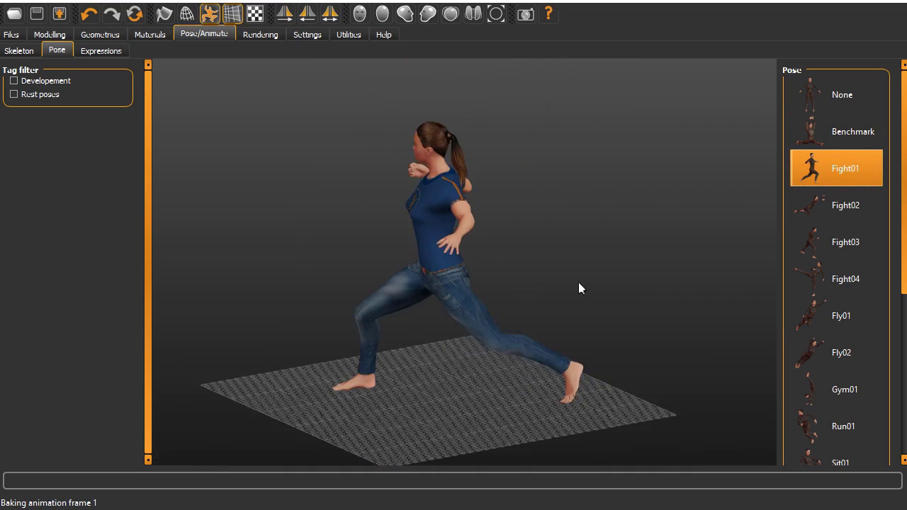
{"action": "left_click_drag", "start_coordinate": [579, 282], "coordinate": [505, 261]}
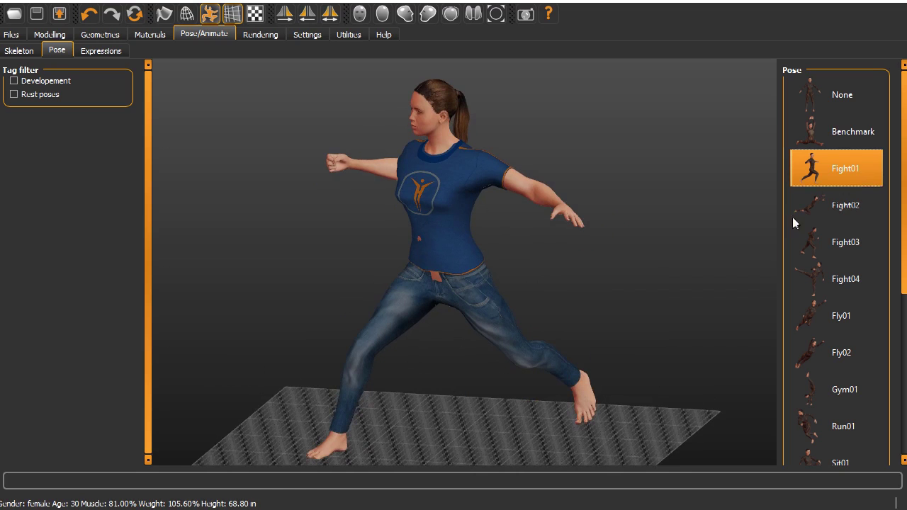
{"action": "left_click", "coordinate": [827, 203]}
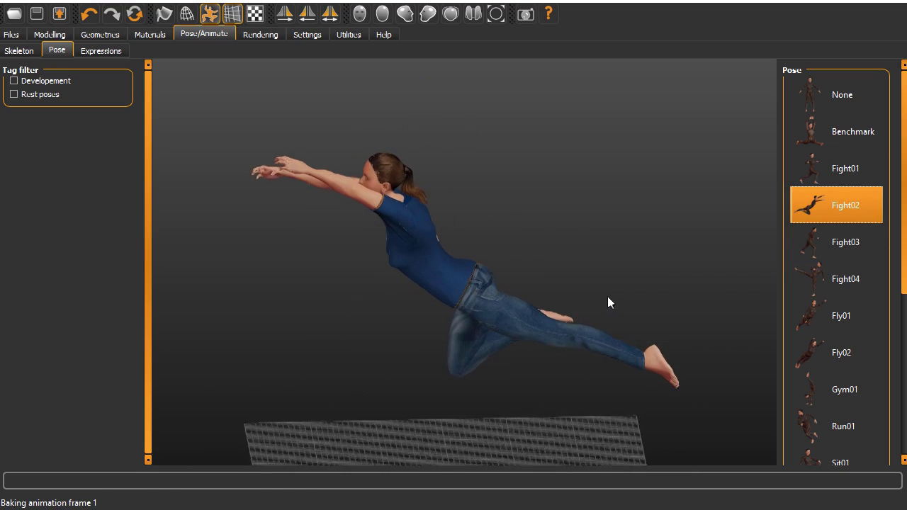
{"action": "left_click_drag", "start_coordinate": [608, 302], "coordinate": [679, 294]}
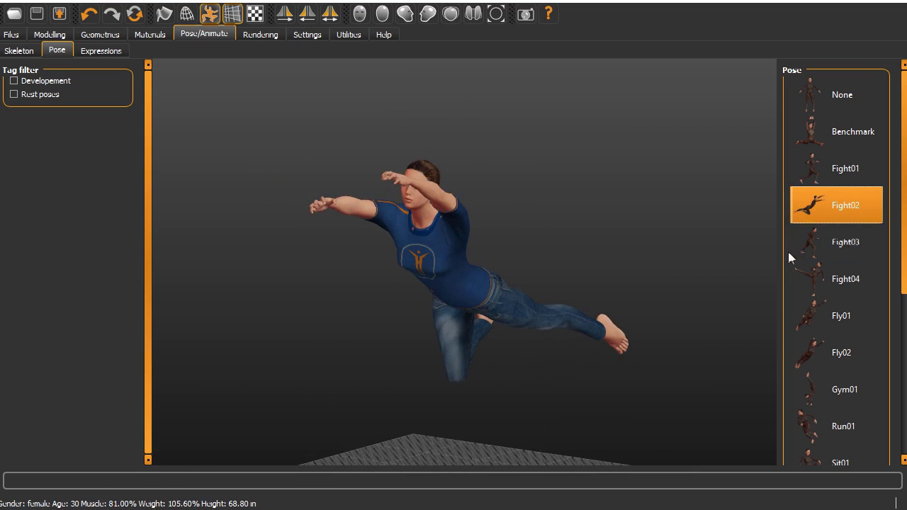
{"action": "left_click", "coordinate": [854, 244]}
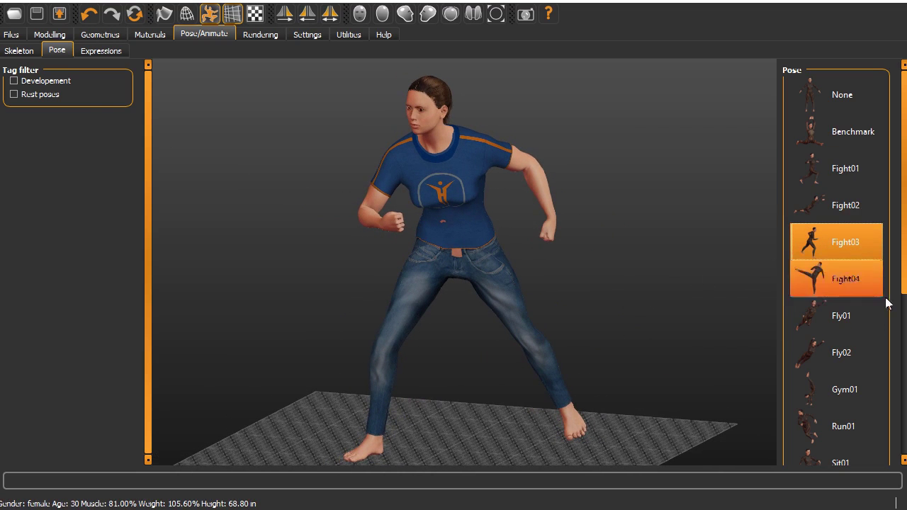
{"action": "left_click_drag", "start_coordinate": [902, 291], "coordinate": [905, 450]}
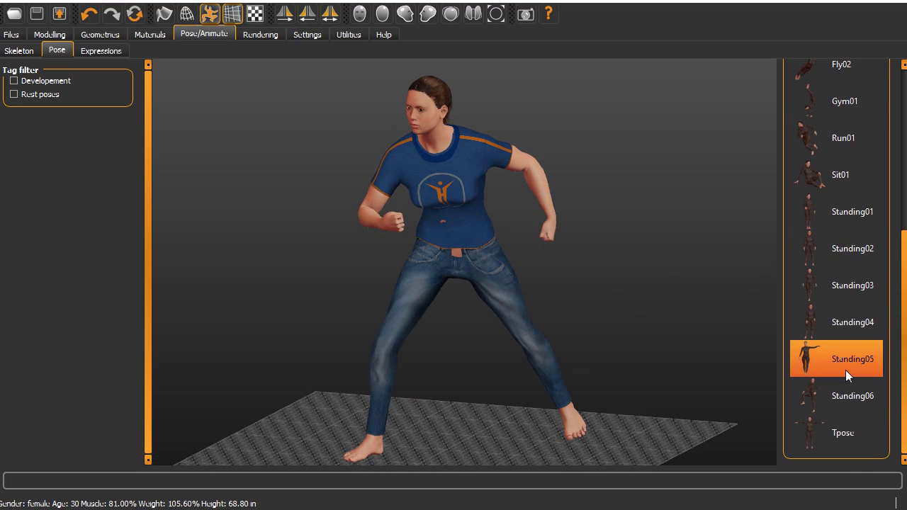
- Preview the Standing01, Standing02 and Standing03 poses, orbiting around the figure
{"action": "left_click", "coordinate": [853, 217]}
{"action": "left_click_drag", "start_coordinate": [510, 338], "coordinate": [543, 358]}
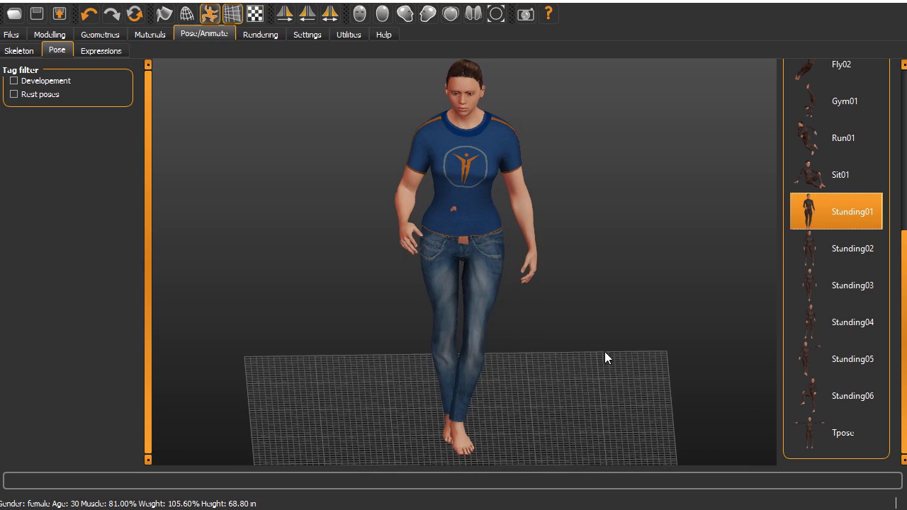
{"action": "left_click", "coordinate": [846, 248]}
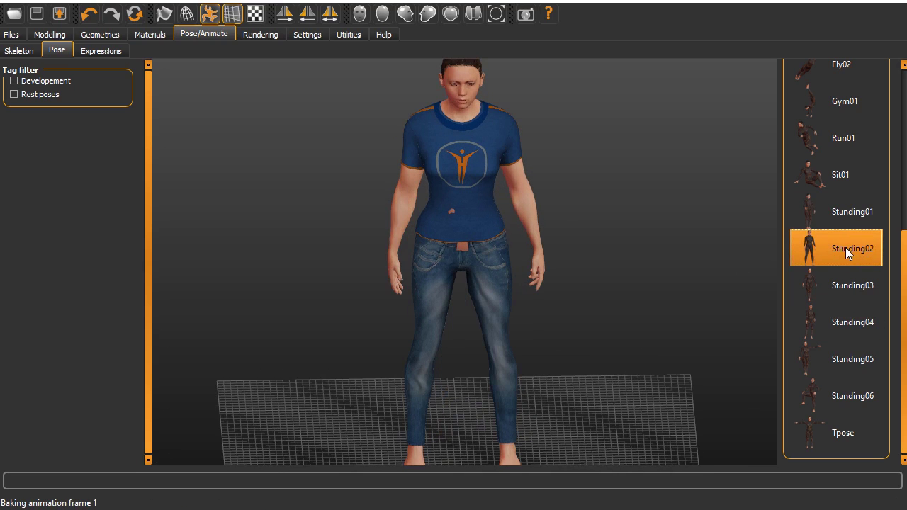
{"action": "scroll", "coordinate": [587, 289], "scroll_direction": "down", "scroll_amount": 3}
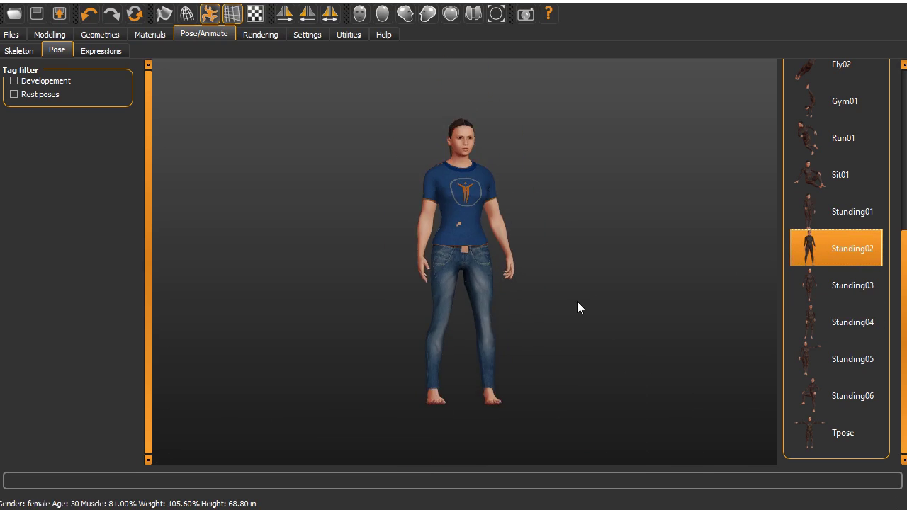
{"action": "left_click", "coordinate": [872, 286]}
{"action": "left_click_drag", "start_coordinate": [668, 307], "coordinate": [545, 312]}
- Try Standing04 and the T-pose, then reapply the kneeling Benchmark pose
{"action": "left_click", "coordinate": [852, 320]}
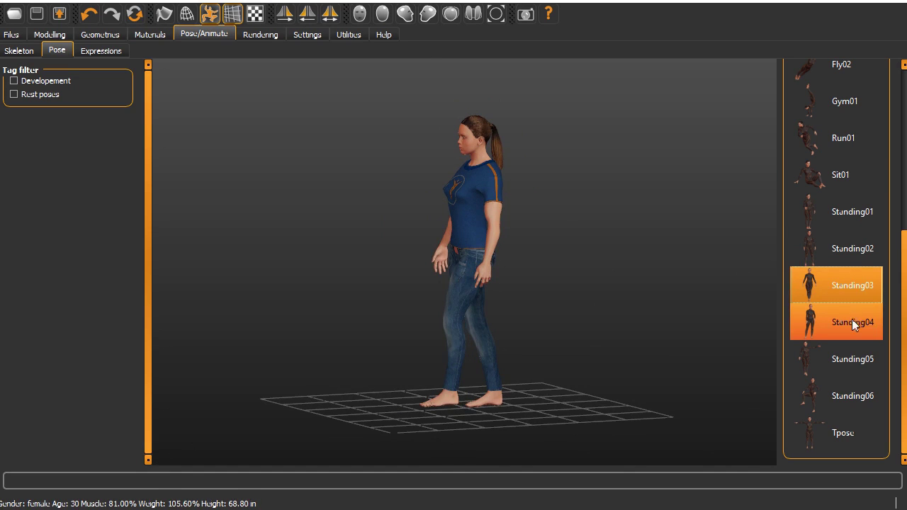
{"action": "left_click_drag", "start_coordinate": [583, 346], "coordinate": [770, 383]}
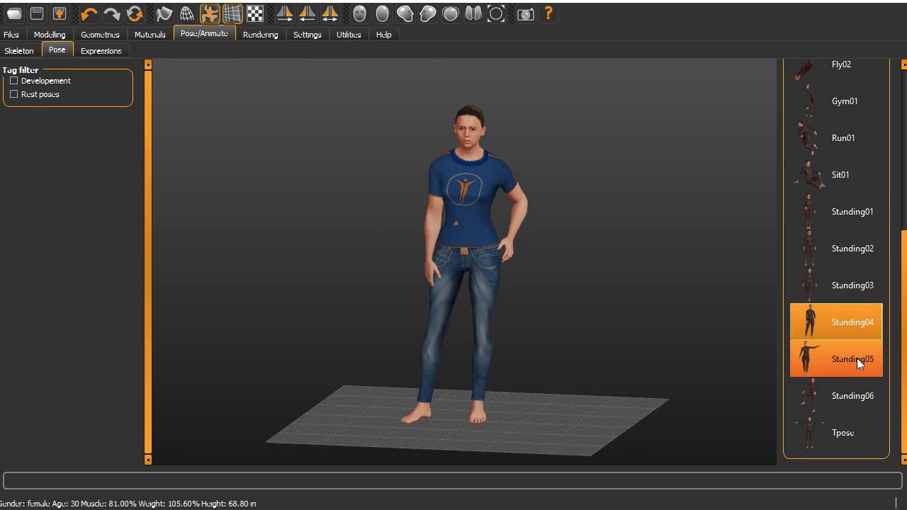
{"action": "left_click", "coordinate": [849, 433]}
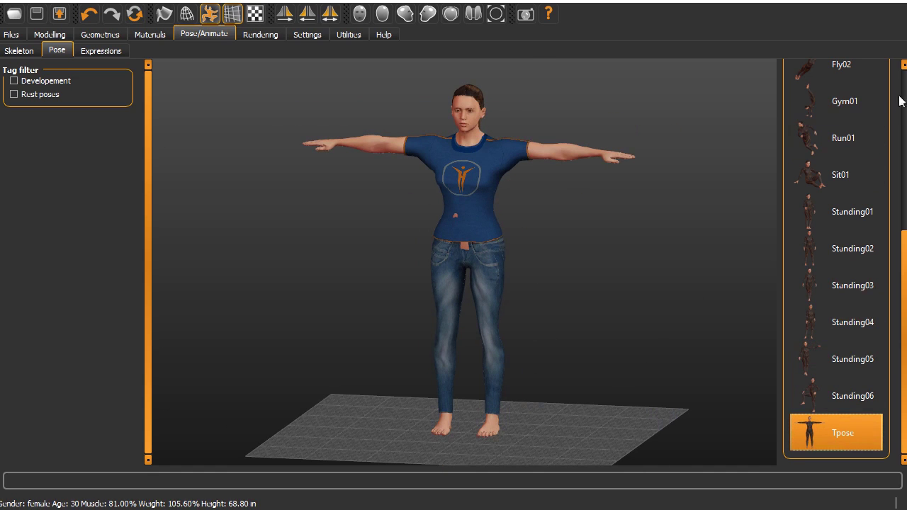
{"action": "scroll", "coordinate": [868, 110], "scroll_direction": "up", "scroll_amount": 5}
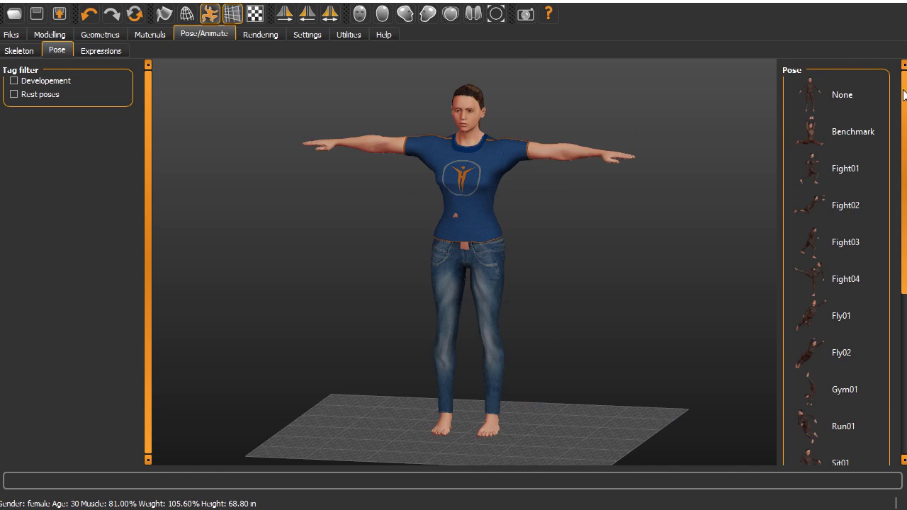
{"action": "left_click", "coordinate": [840, 135]}
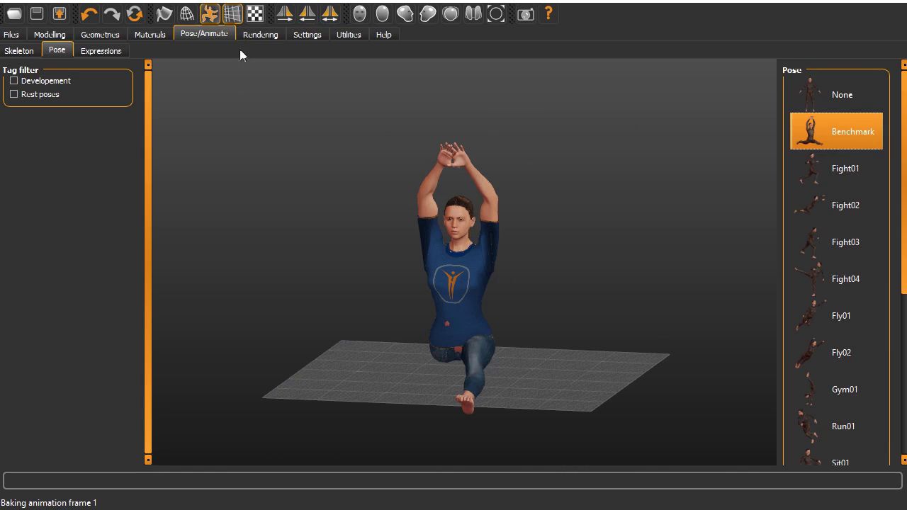
- Set the render method to Quick Render after briefly selecting Advanced Render
{"action": "left_click", "coordinate": [262, 35]}
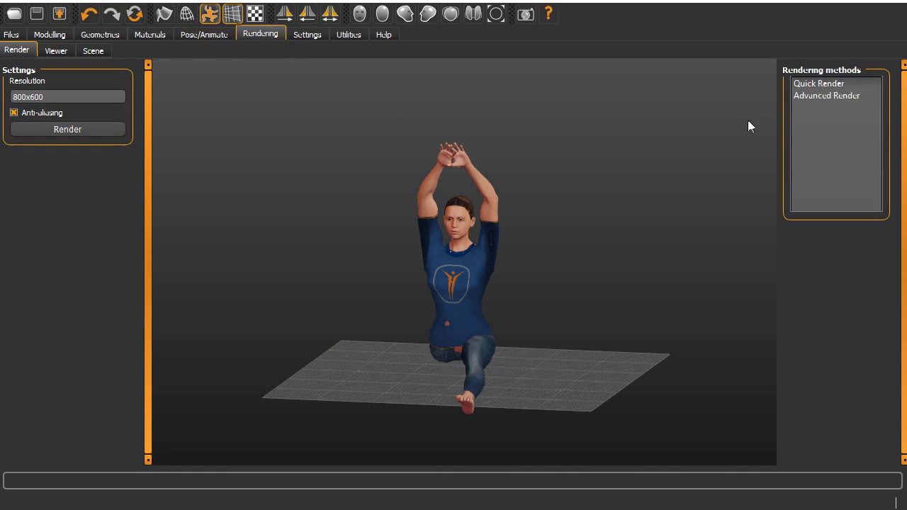
{"action": "left_click", "coordinate": [839, 96]}
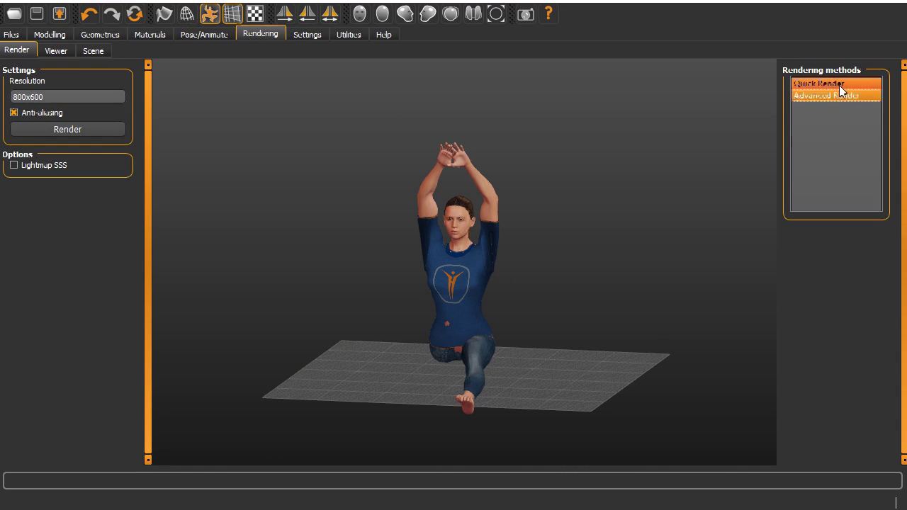
{"action": "left_click", "coordinate": [840, 84]}
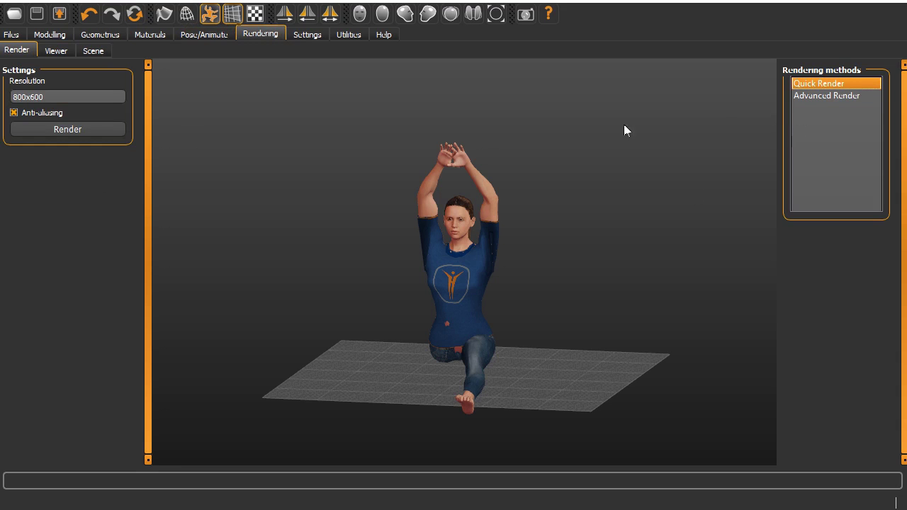
{"action": "left_click_drag", "start_coordinate": [529, 291], "coordinate": [458, 274]}
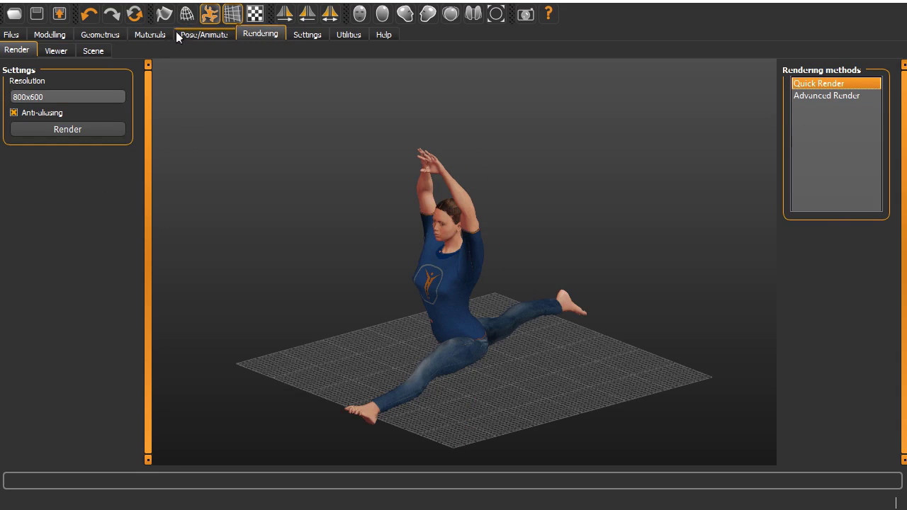
- Set the pose to None and render the figure
{"action": "left_click", "coordinate": [202, 35]}
{"action": "left_click", "coordinate": [808, 97]}
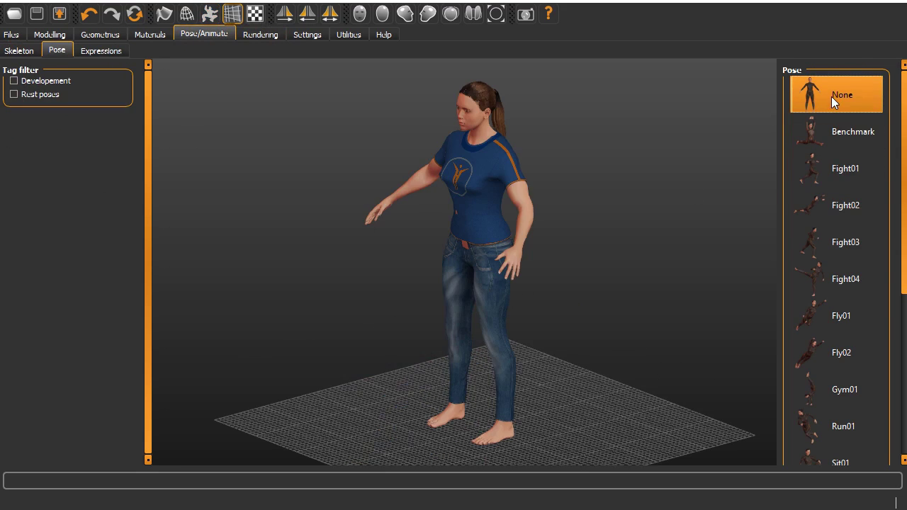
{"action": "left_click", "coordinate": [263, 35]}
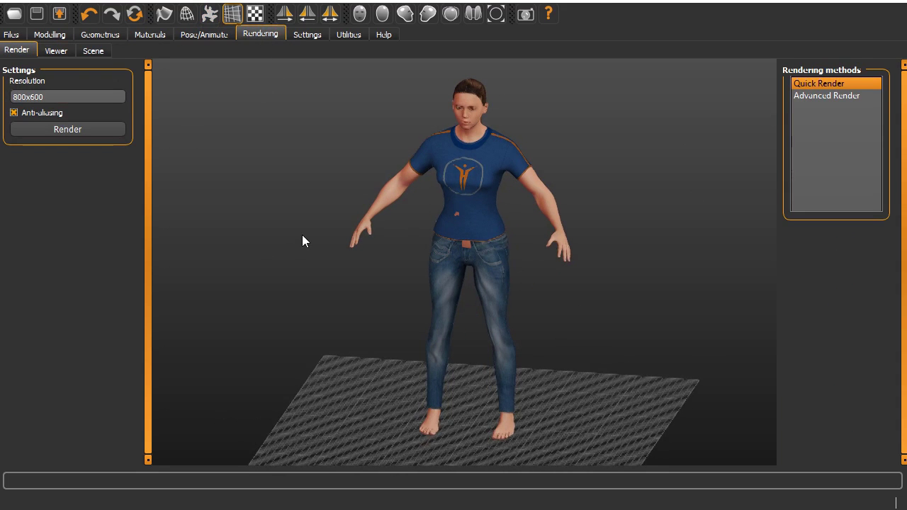
{"action": "left_click", "coordinate": [104, 134]}
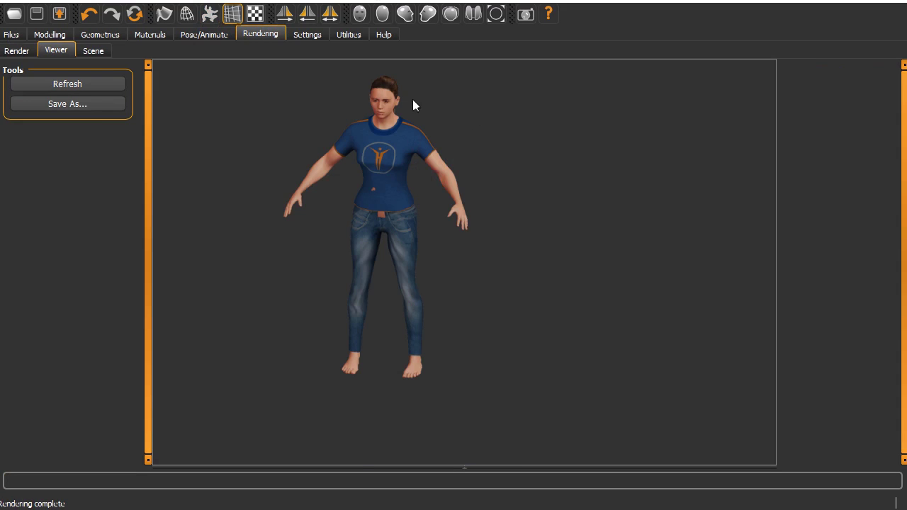
- Browse the Settings and Utilities sections, then go to the Files Load page
{"action": "left_click", "coordinate": [305, 33]}
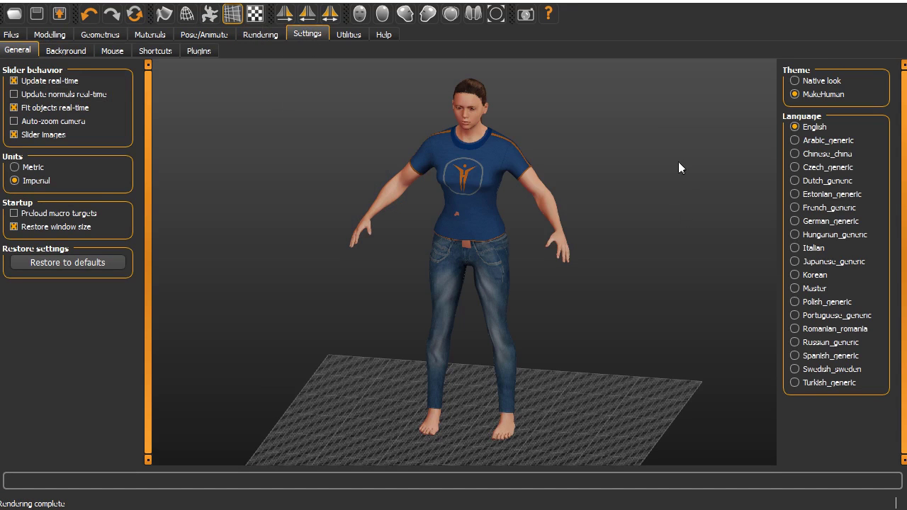
{"action": "left_click", "coordinate": [346, 35]}
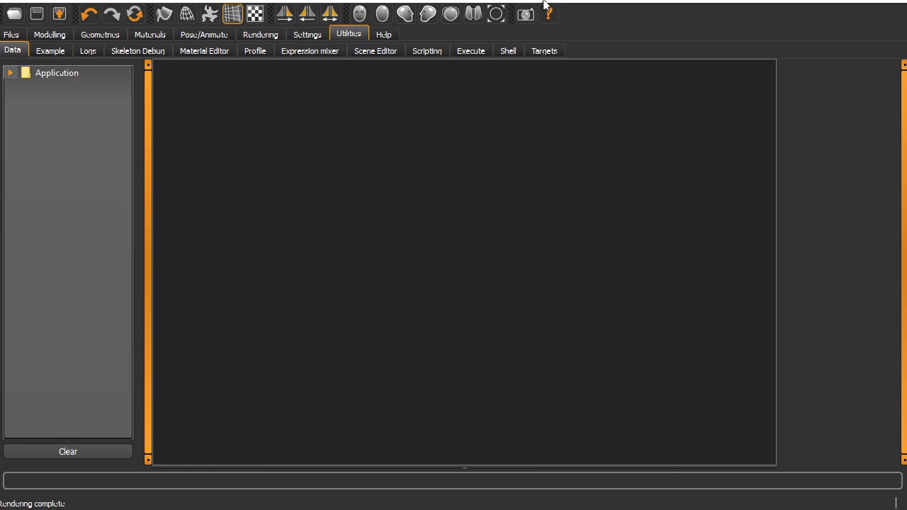
{"action": "left_click", "coordinate": [50, 50]}
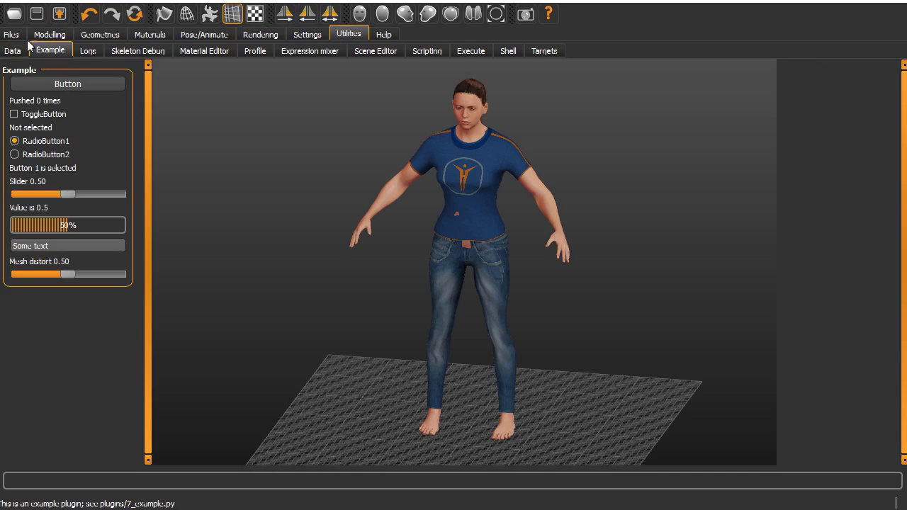
{"action": "left_click", "coordinate": [10, 35]}
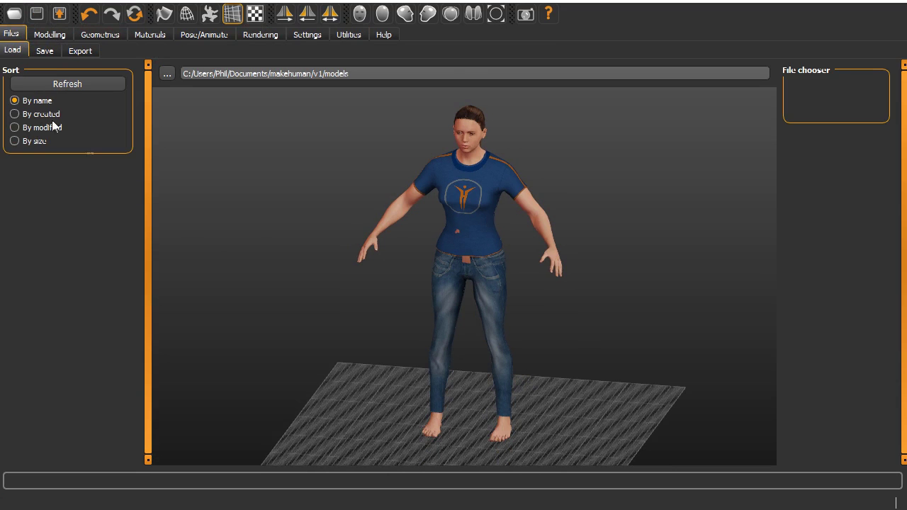
- Choose Filmbox (fbx) as the mesh format on the Files Export page and inspect the model
{"action": "left_click", "coordinate": [51, 53]}
{"action": "left_click", "coordinate": [87, 53]}
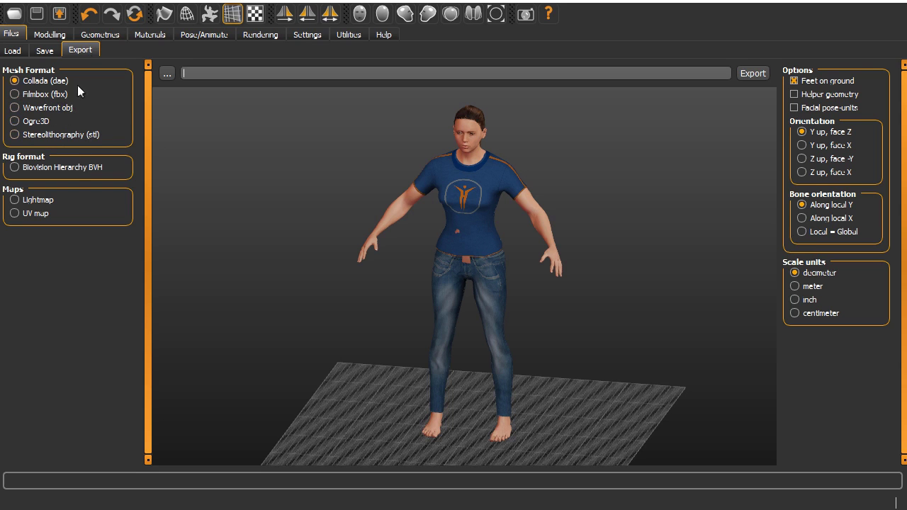
{"action": "left_click", "coordinate": [15, 94]}
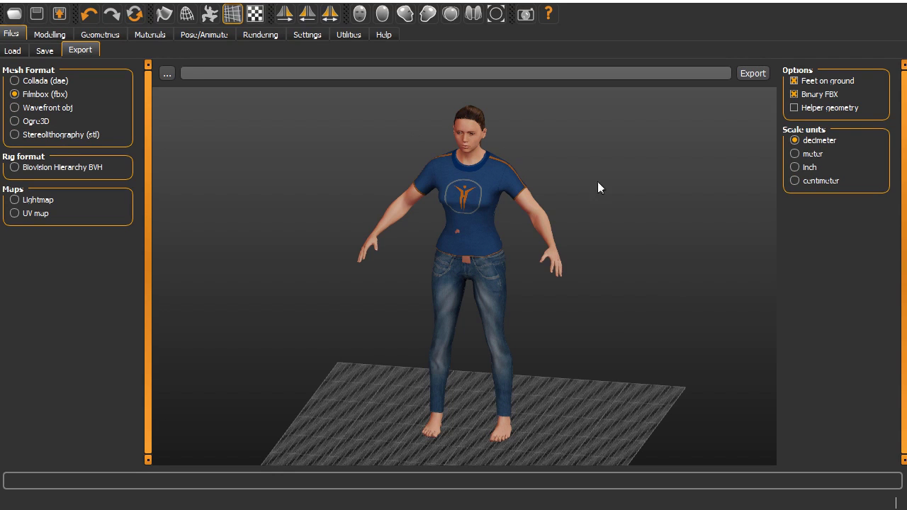
{"action": "left_click_drag", "start_coordinate": [614, 317], "coordinate": [631, 303]}
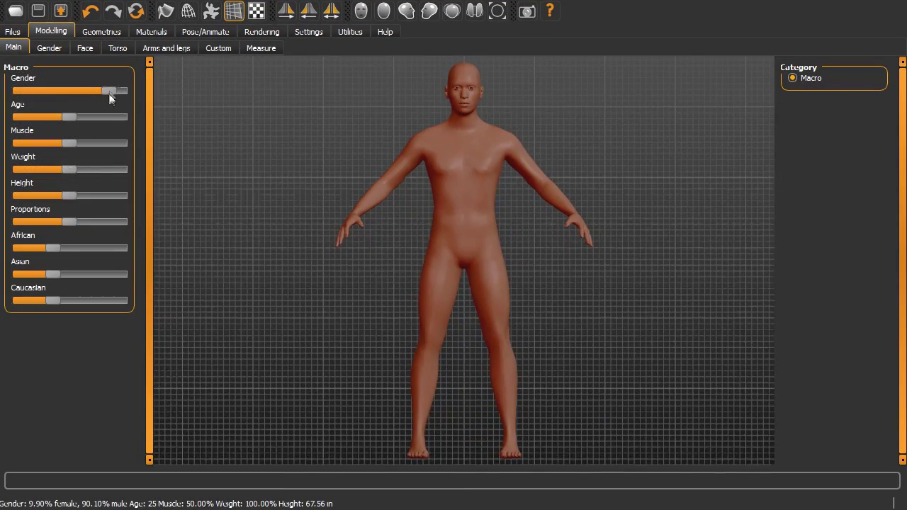
- Set the Main macros: gender toward male, age, weight, height, proportions and African/Caucasian ethnicity mix
{"action": "left_click", "coordinate": [112, 91]}
{"action": "left_click", "coordinate": [83, 116]}
{"action": "left_click", "coordinate": [54, 168]}
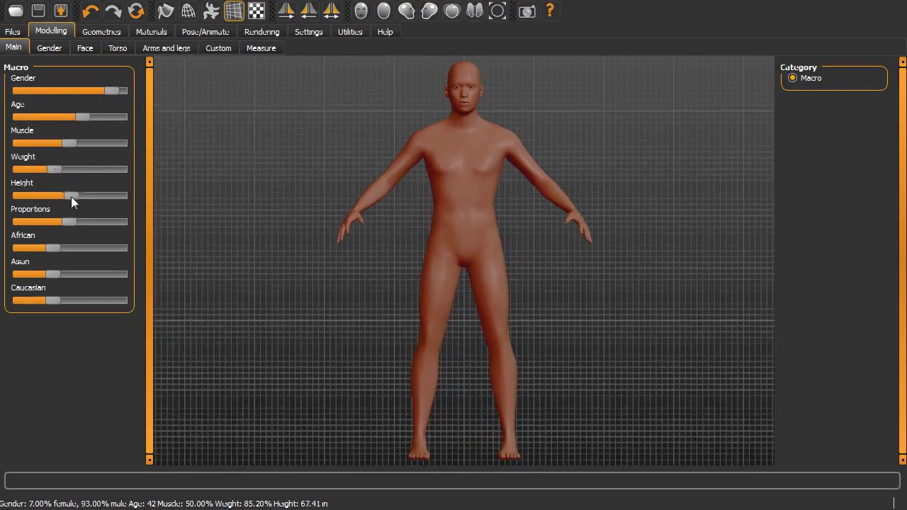
{"action": "left_click", "coordinate": [75, 195]}
{"action": "left_click", "coordinate": [92, 221]}
{"action": "left_click", "coordinate": [77, 301]}
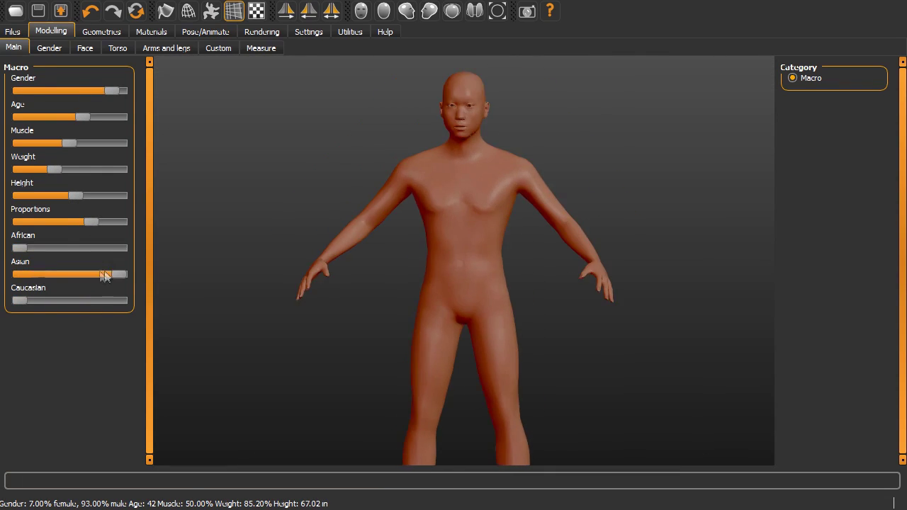
{"action": "left_click", "coordinate": [96, 300]}
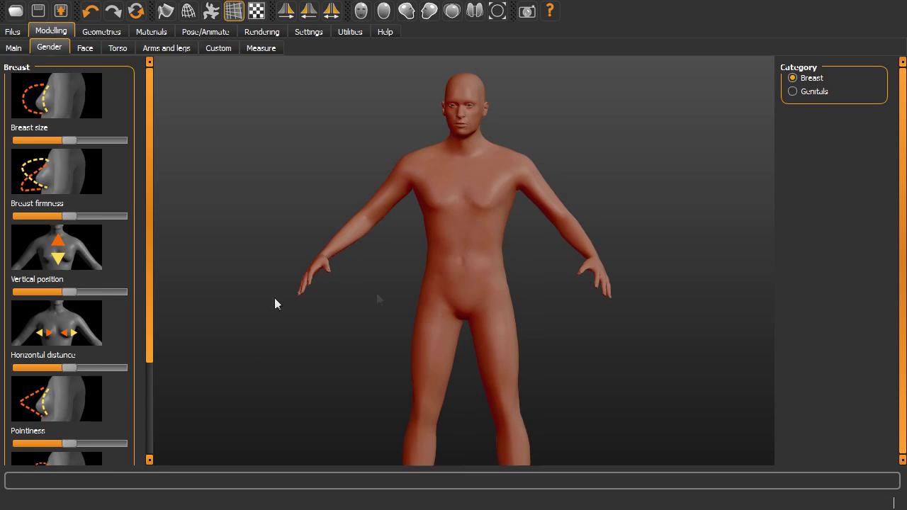
- Make the head rounder and less rectangular and reduce the forehead bulge
{"action": "scroll", "coordinate": [152, 344], "scroll_direction": "down", "scroll_amount": 3}
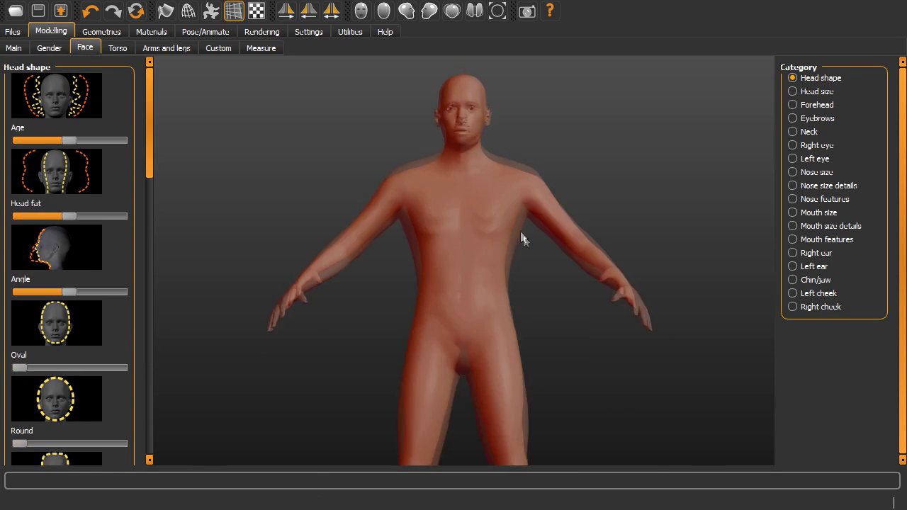
{"action": "scroll", "coordinate": [149, 222], "scroll_direction": "down", "scroll_amount": 5}
{"action": "left_click_drag", "start_coordinate": [87, 239], "coordinate": [58, 238]}
{"action": "left_click", "coordinate": [40, 162]}
{"action": "left_click", "coordinate": [793, 92]}
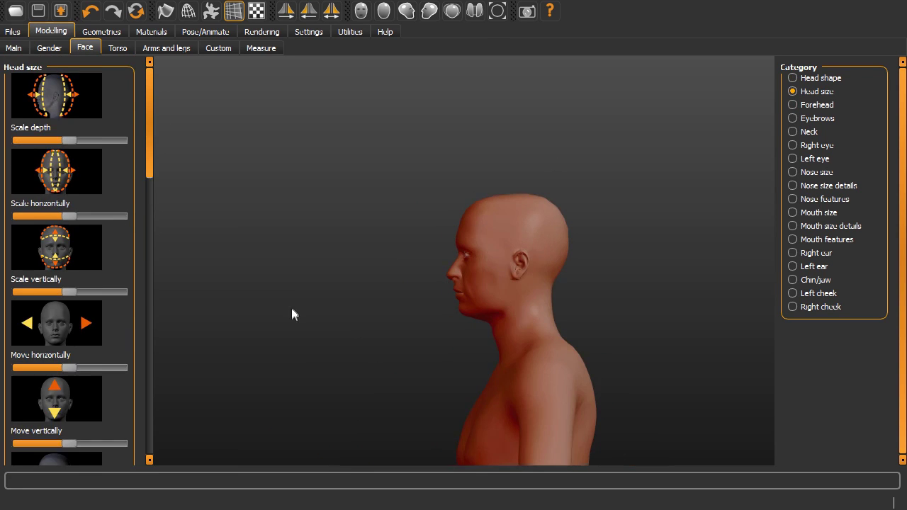
{"action": "left_click", "coordinate": [792, 105]}
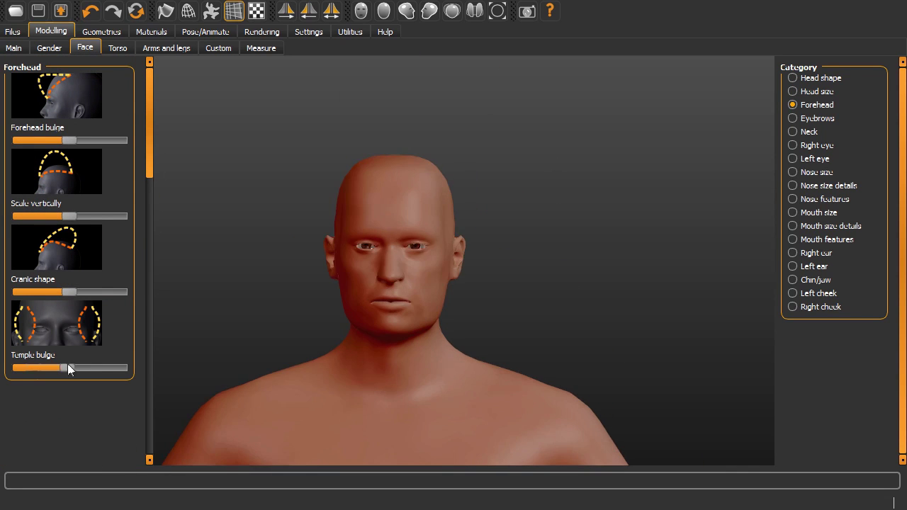
{"action": "left_click_drag", "start_coordinate": [436, 221], "coordinate": [390, 227]}
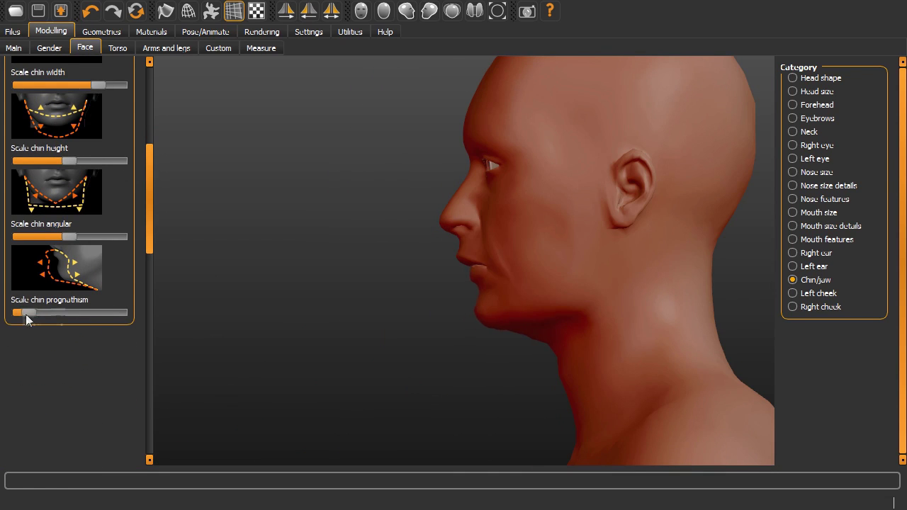
- Push the chin forward and adjust the torso sliders, checking from the side
{"action": "left_click_drag", "start_coordinate": [25, 314], "coordinate": [101, 326]}
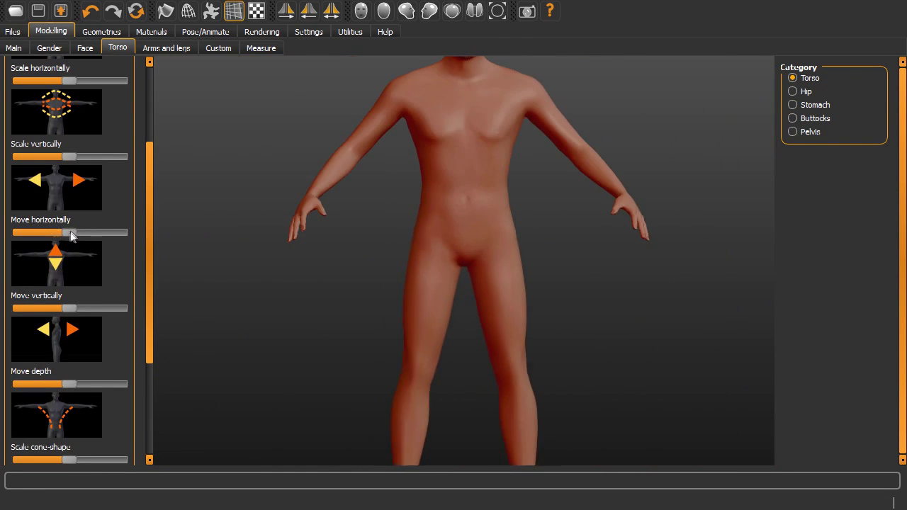
{"action": "left_click_drag", "start_coordinate": [146, 183], "coordinate": [146, 273]}
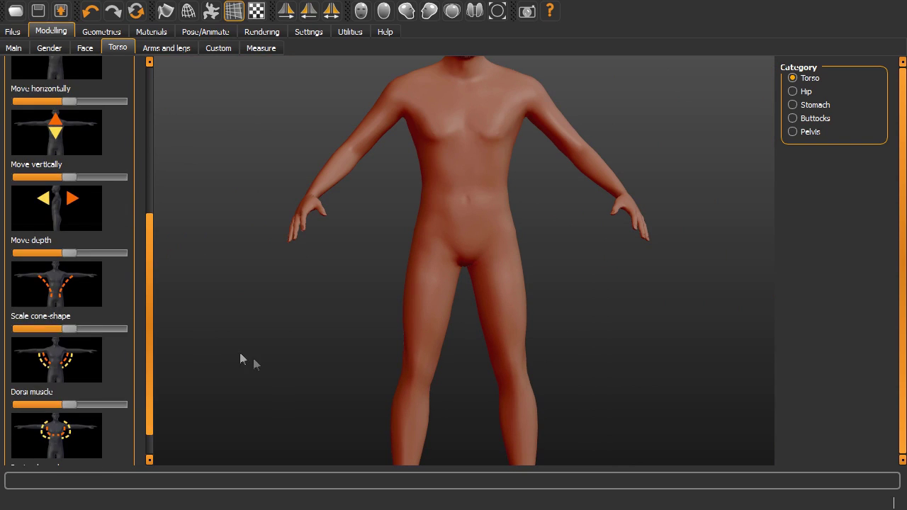
{"action": "left_click_drag", "start_coordinate": [69, 294], "coordinate": [113, 294]}
{"action": "left_click_drag", "start_coordinate": [69, 446], "coordinate": [83, 447]}
{"action": "scroll", "coordinate": [90, 375], "scroll_direction": "up", "scroll_amount": 5}
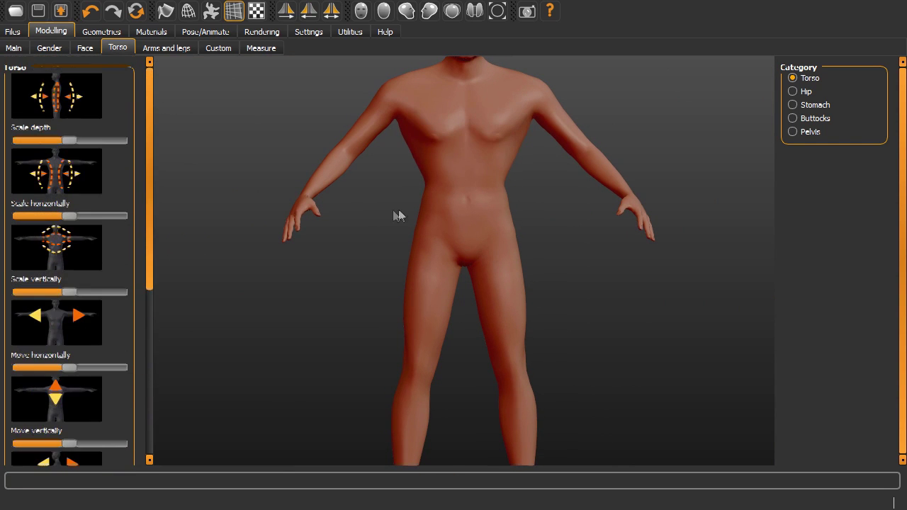
{"action": "left_click_drag", "start_coordinate": [399, 210], "coordinate": [71, 301]}
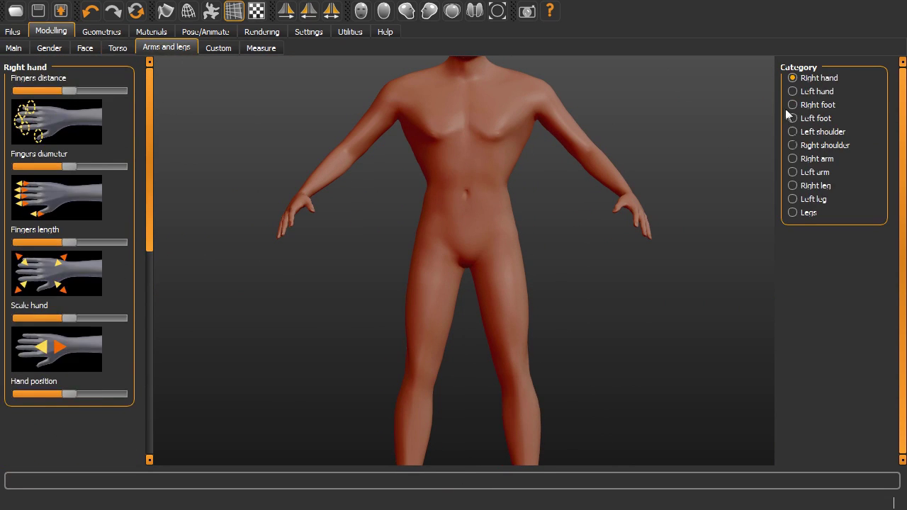
- Thicken the right upper arm in the arm and leg settings
{"action": "left_click", "coordinate": [792, 159]}
{"action": "scroll", "coordinate": [78, 258], "scroll_direction": "down", "scroll_amount": 3}
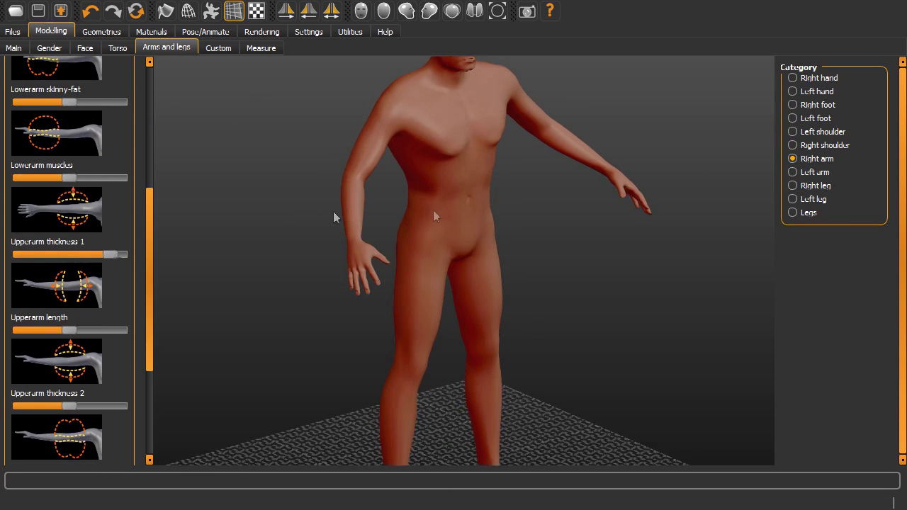
{"action": "left_click_drag", "start_coordinate": [69, 405], "coordinate": [117, 405]}
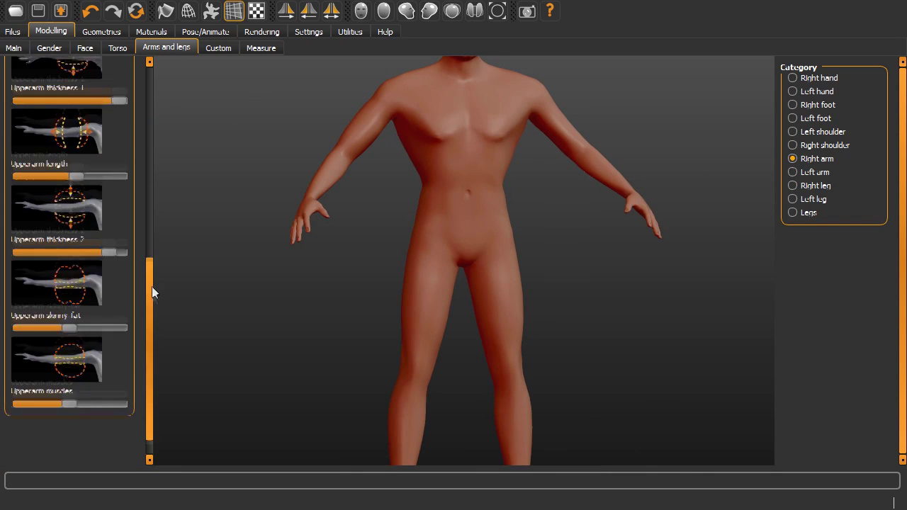
{"action": "scroll", "coordinate": [152, 287], "scroll_direction": "down", "scroll_amount": 1}
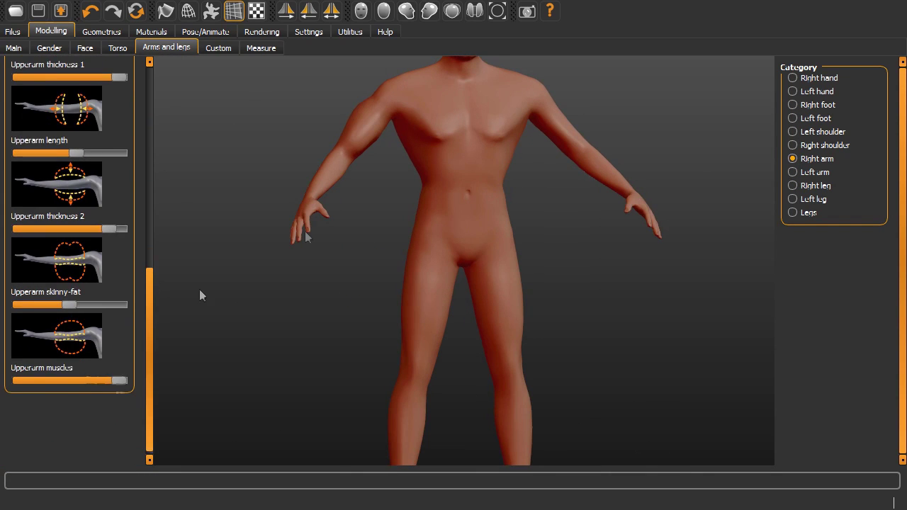
- Review the left arm settings, then try an elegant male suit on the figure
{"action": "left_click", "coordinate": [793, 172]}
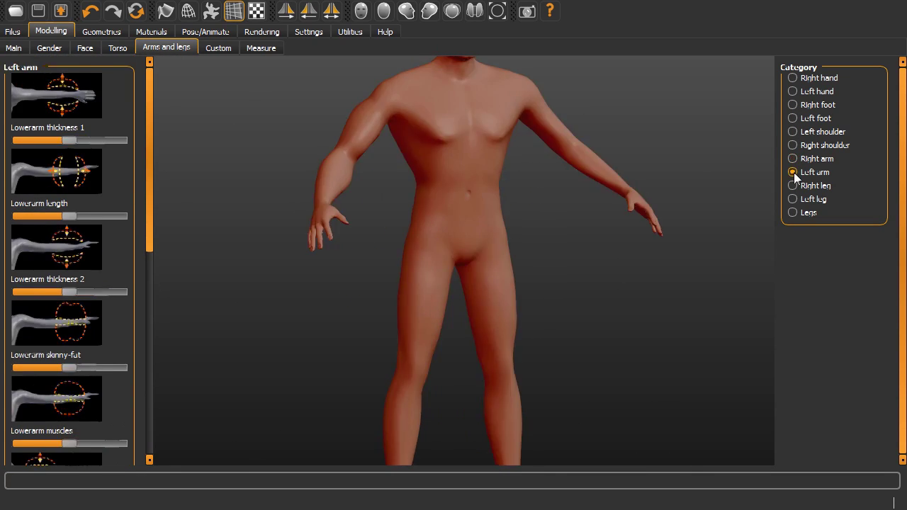
{"action": "scroll", "coordinate": [130, 245], "scroll_direction": "down", "scroll_amount": 6}
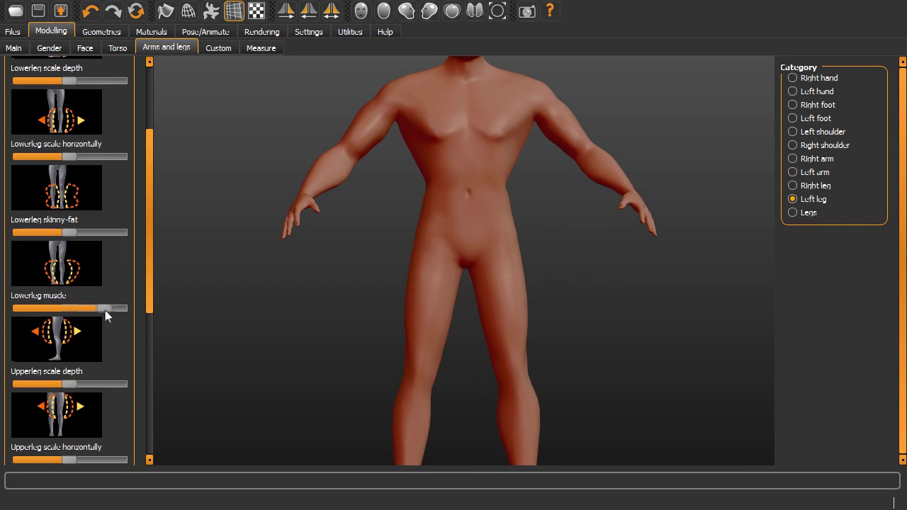
{"action": "scroll", "coordinate": [150, 222], "scroll_direction": "down", "scroll_amount": 1}
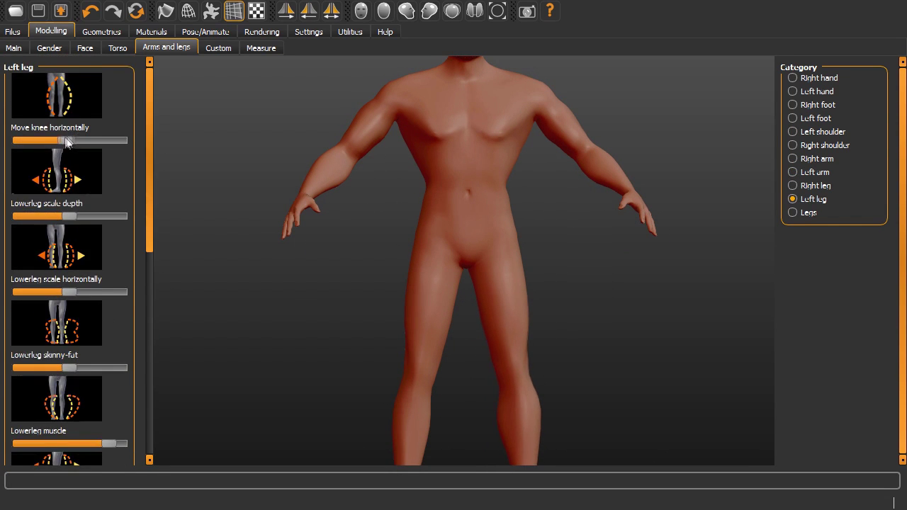
{"action": "scroll", "coordinate": [65, 141], "scroll_direction": "down", "scroll_amount": 5}
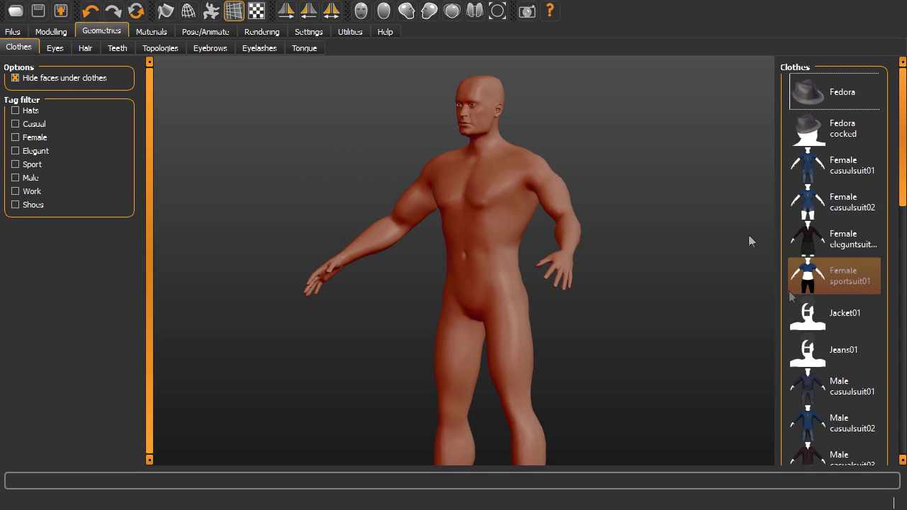
{"action": "left_click_drag", "start_coordinate": [904, 206], "coordinate": [904, 344]}
{"action": "left_click", "coordinate": [836, 198]}
- Dress the man in the T-shirt and jeans outfit with shoes, after trying a work suit
{"action": "scroll", "coordinate": [836, 284], "scroll_direction": "up", "scroll_amount": 1}
{"action": "left_click", "coordinate": [837, 340]}
{"action": "left_click", "coordinate": [835, 236]}
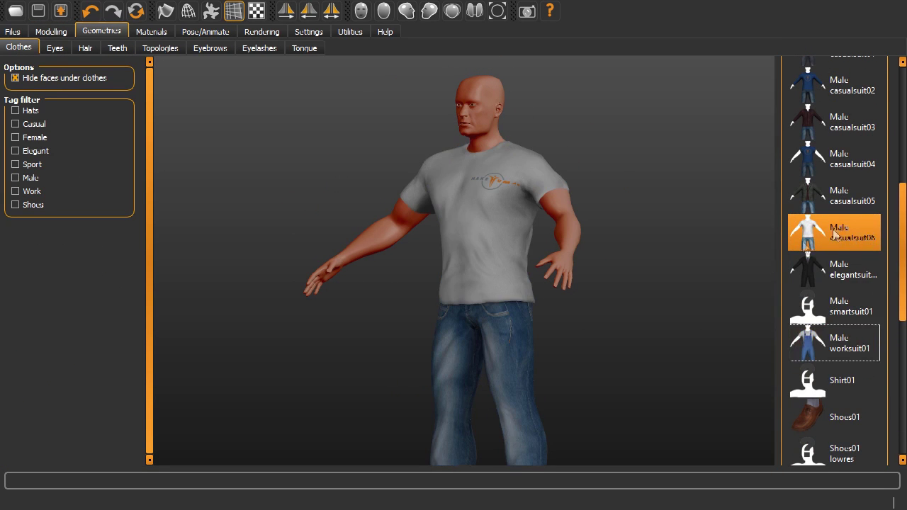
{"action": "scroll", "coordinate": [834, 284], "scroll_direction": "down", "scroll_amount": 3}
{"action": "left_click", "coordinate": [830, 334]}
{"action": "scroll", "coordinate": [641, 330], "scroll_direction": "down", "scroll_amount": 3}
- Give the man eyes and short hair
{"action": "left_click", "coordinate": [54, 47]}
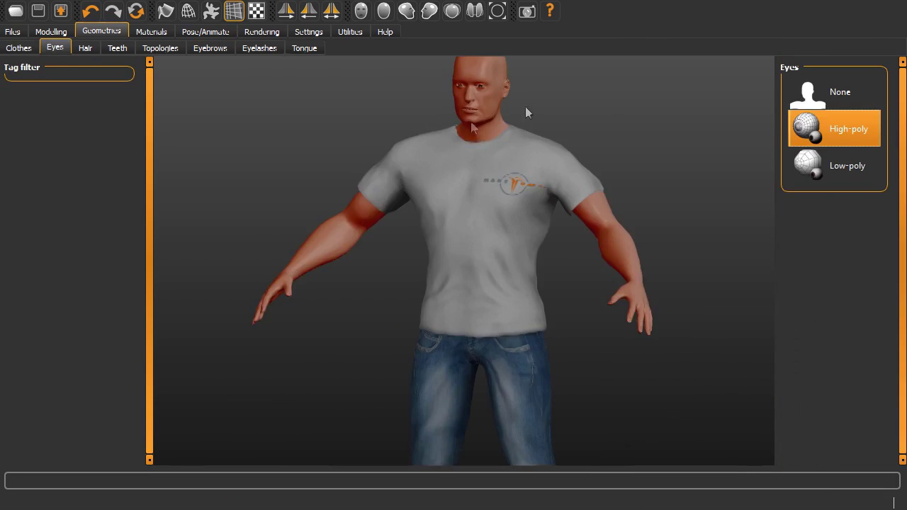
{"action": "left_click", "coordinate": [85, 48]}
{"action": "scroll", "coordinate": [834, 283], "scroll_direction": "down", "scroll_amount": 5}
{"action": "left_click", "coordinate": [835, 363]}
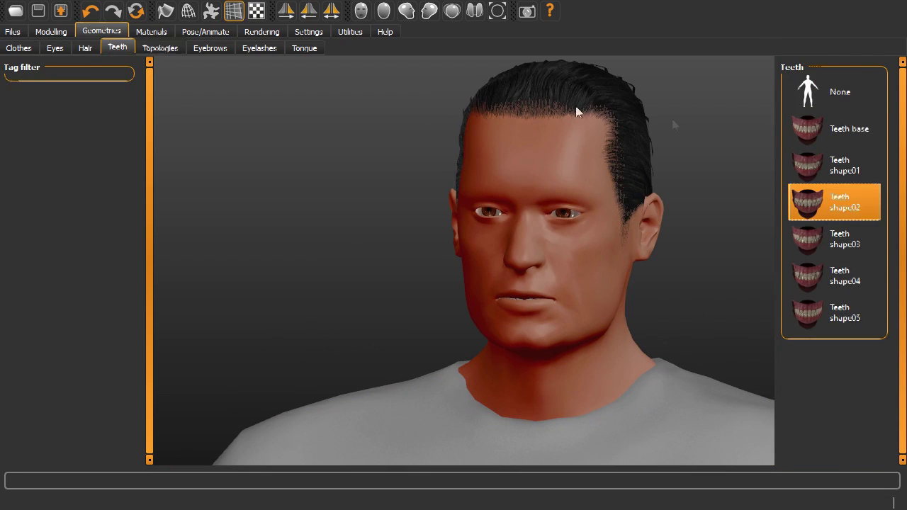
- Try the Male muscle 13290 topology and apply a different male skin
{"action": "left_click", "coordinate": [160, 48]}
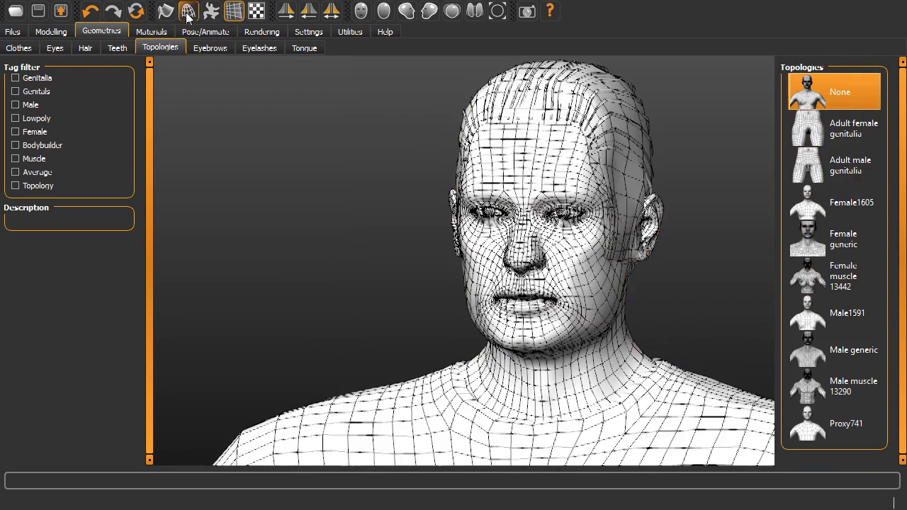
{"action": "left_click", "coordinate": [834, 386]}
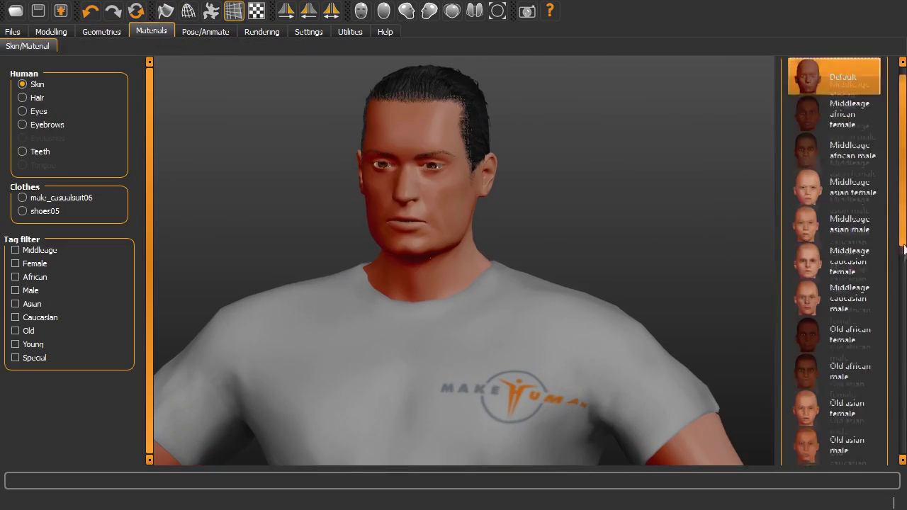
{"action": "left_click_drag", "start_coordinate": [903, 248], "coordinate": [898, 383]}
{"action": "left_click", "coordinate": [841, 380]}
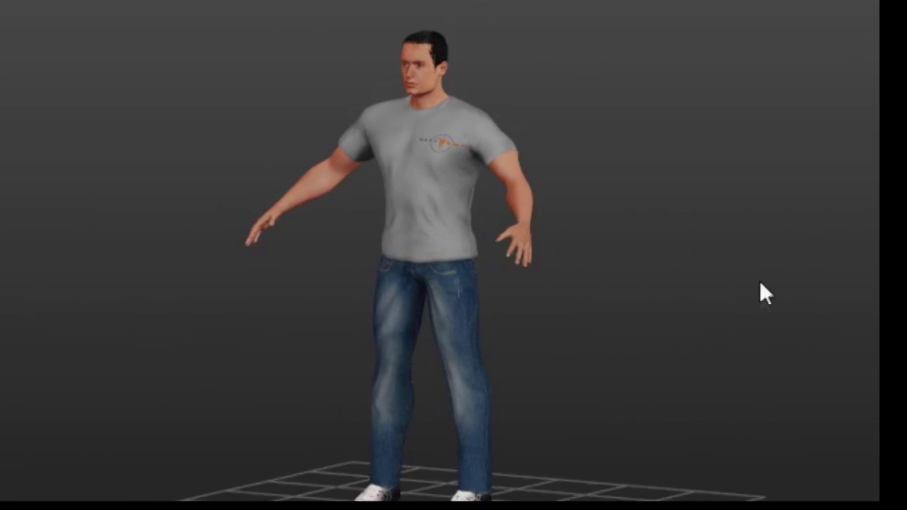
{"action": "right_click_drag", "start_coordinate": [760, 282], "coordinate": [883, 361]}
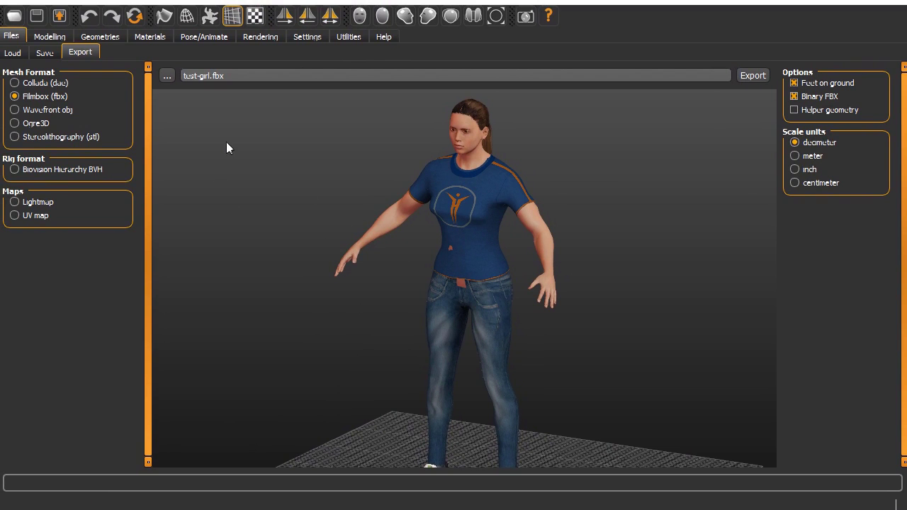
- Display the female model's skeleton rig on the Skeleton page
{"action": "left_click", "coordinate": [195, 37]}
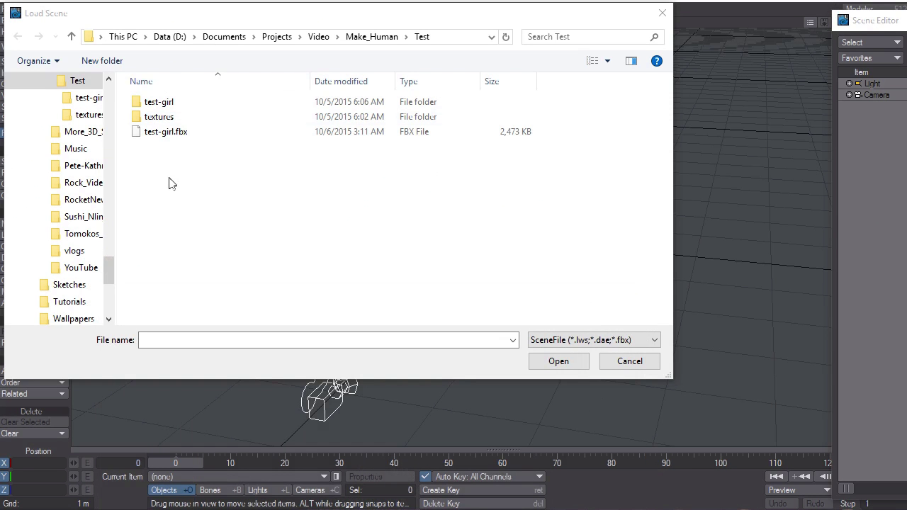
- Load test-girl.fbx and accept the FBX import settings with LightWave Joints
{"action": "double_click", "coordinate": [169, 134]}
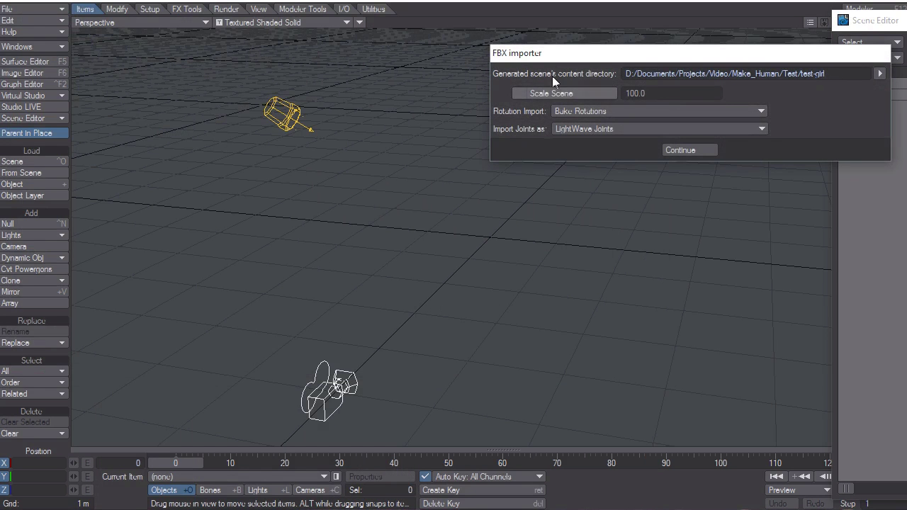
{"action": "left_click_drag", "start_coordinate": [559, 57], "coordinate": [464, 89]}
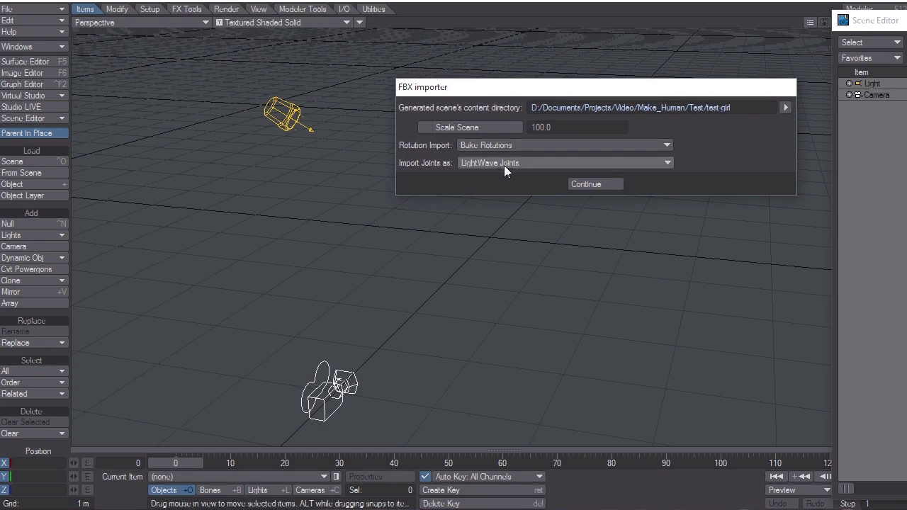
{"action": "left_click", "coordinate": [606, 186]}
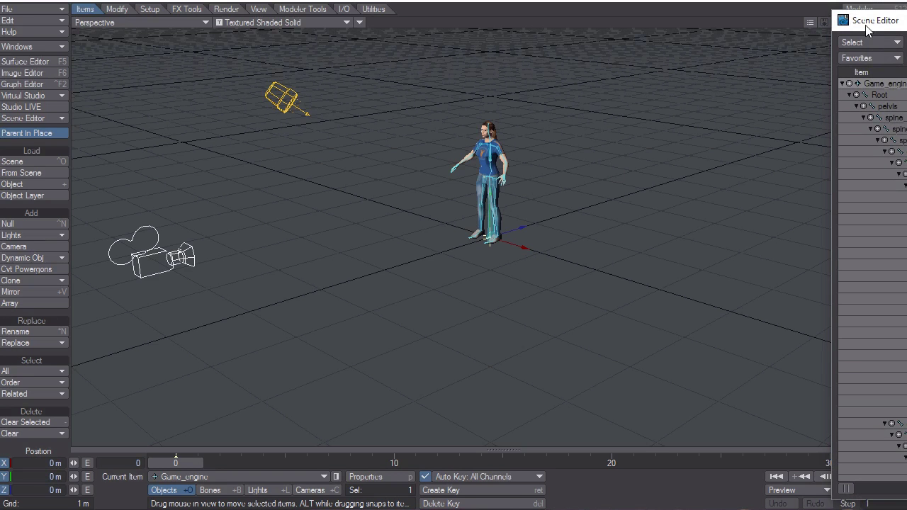
- Enlarge the Scene Editor and collapse Root's bones so the meshes, Light and Camera are listed
{"action": "left_click_drag", "start_coordinate": [867, 25], "coordinate": [865, 51]}
{"action": "scroll", "coordinate": [218, 117], "scroll_direction": "up", "scroll_amount": 5}
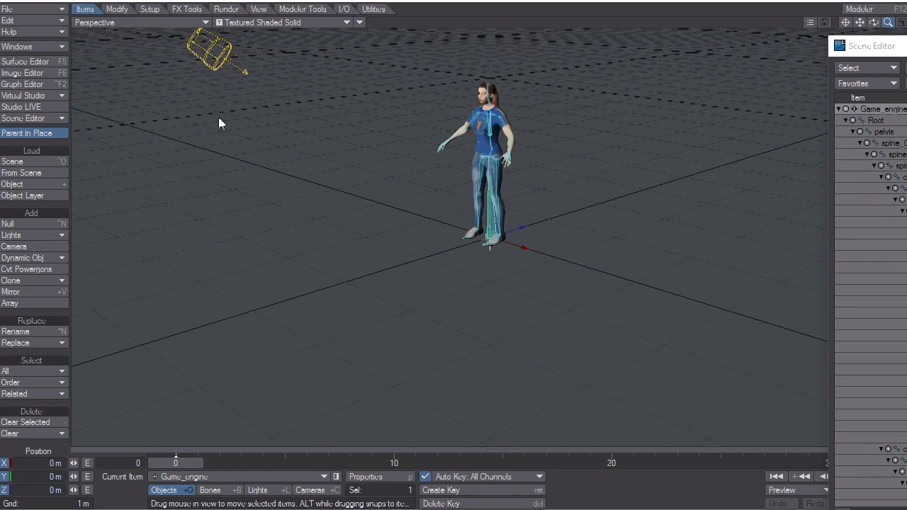
{"action": "scroll", "coordinate": [218, 117], "scroll_direction": "up", "scroll_amount": 5}
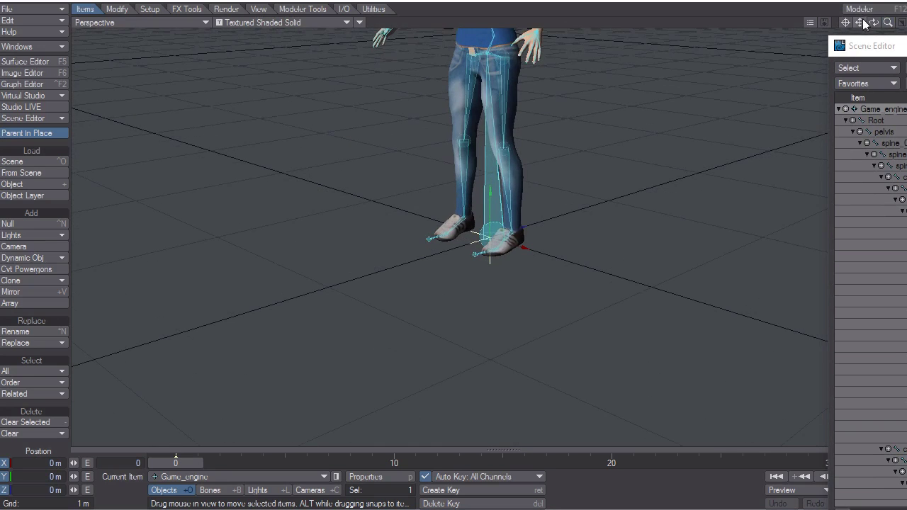
{"action": "left_click_drag", "start_coordinate": [216, 113], "coordinate": [216, 118], "text": "alt"}
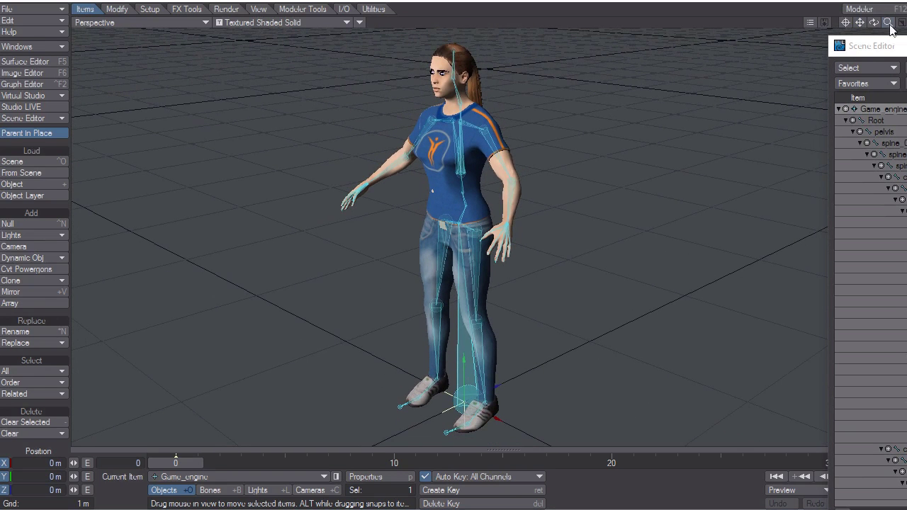
{"action": "left_click_drag", "start_coordinate": [894, 57], "coordinate": [756, 34]}
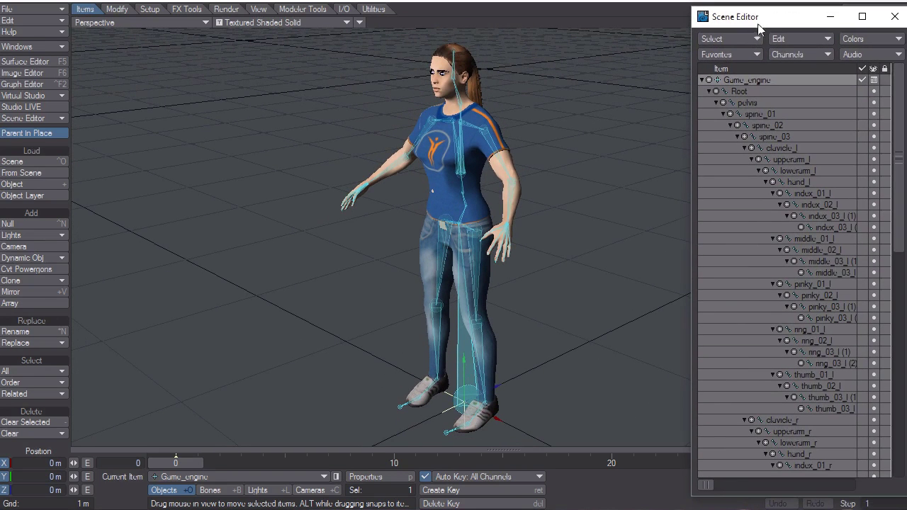
{"action": "left_click", "coordinate": [745, 93]}
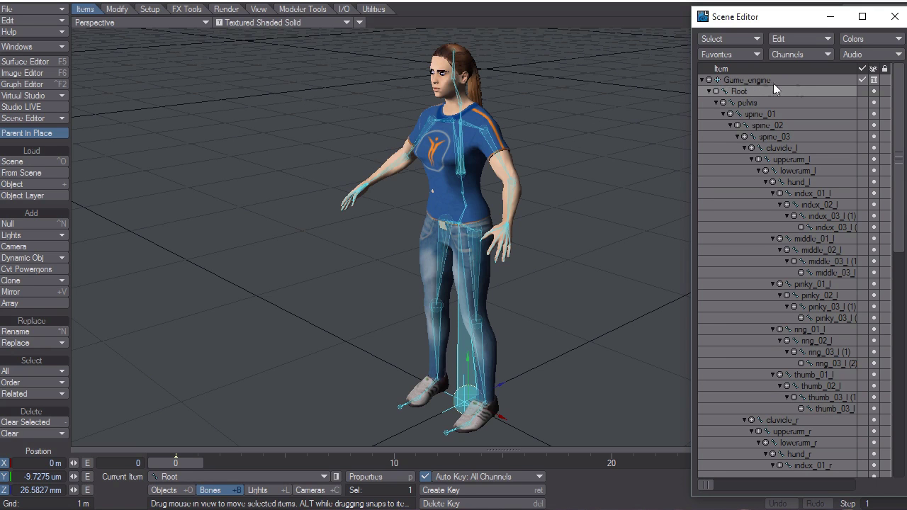
{"action": "left_click", "coordinate": [708, 92]}
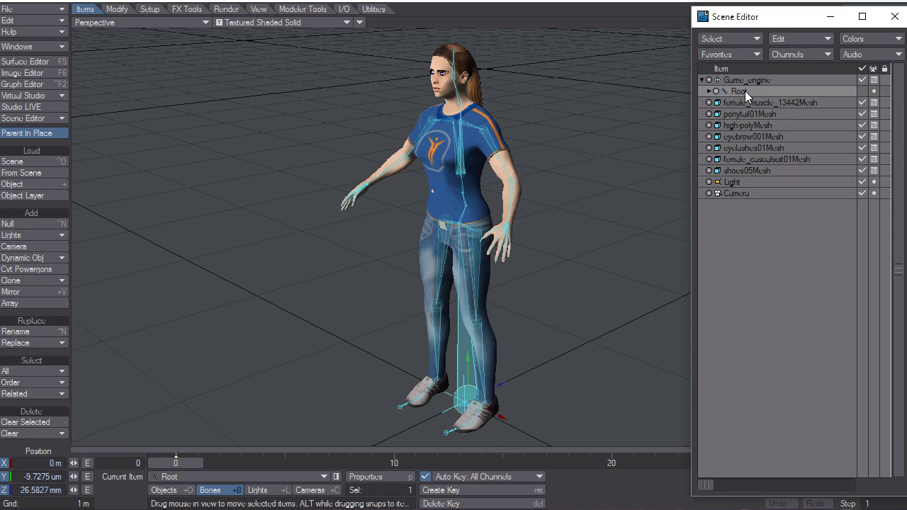
- Parent Root under female_muscle_13442Mesh and clear the Game_engine item from the scene
{"action": "left_click_drag", "start_coordinate": [745, 91], "coordinate": [773, 101]}
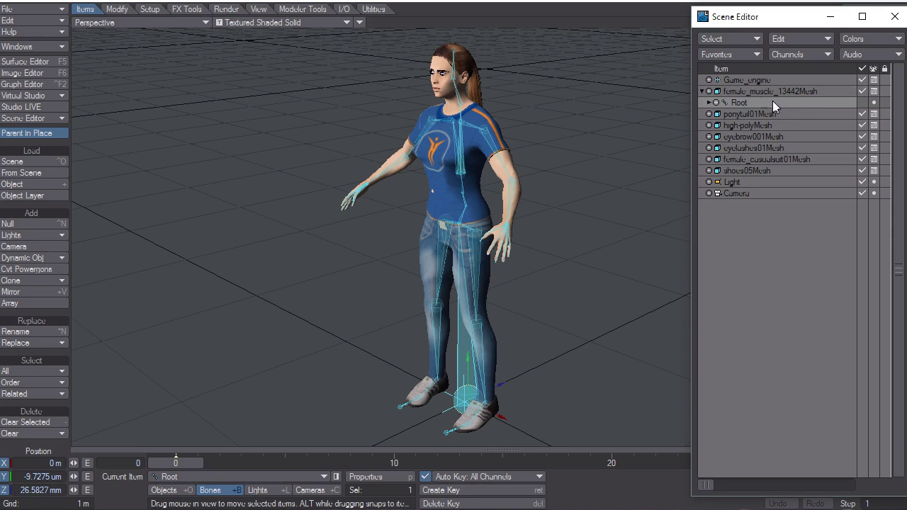
{"action": "left_click", "coordinate": [738, 79]}
{"action": "right_click", "coordinate": [741, 79]}
{"action": "mouse_move", "coordinate": [734, 84]}
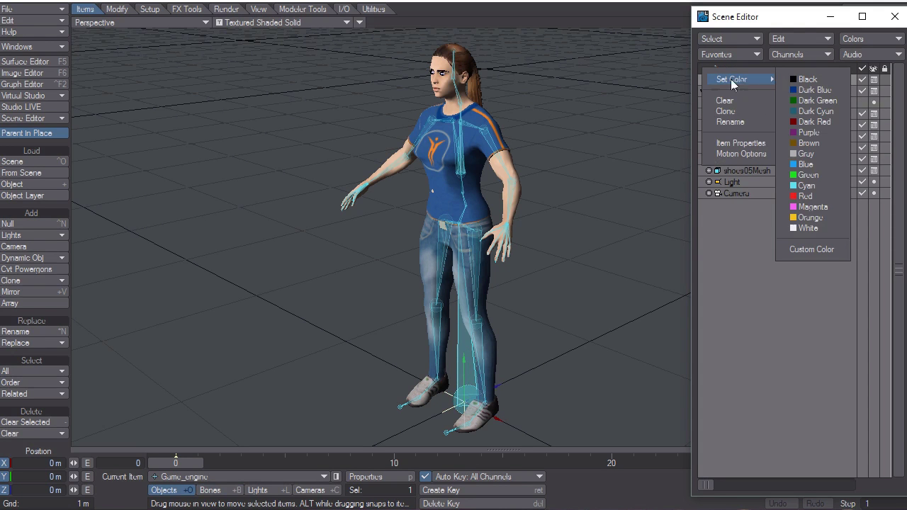
{"action": "left_click", "coordinate": [729, 99]}
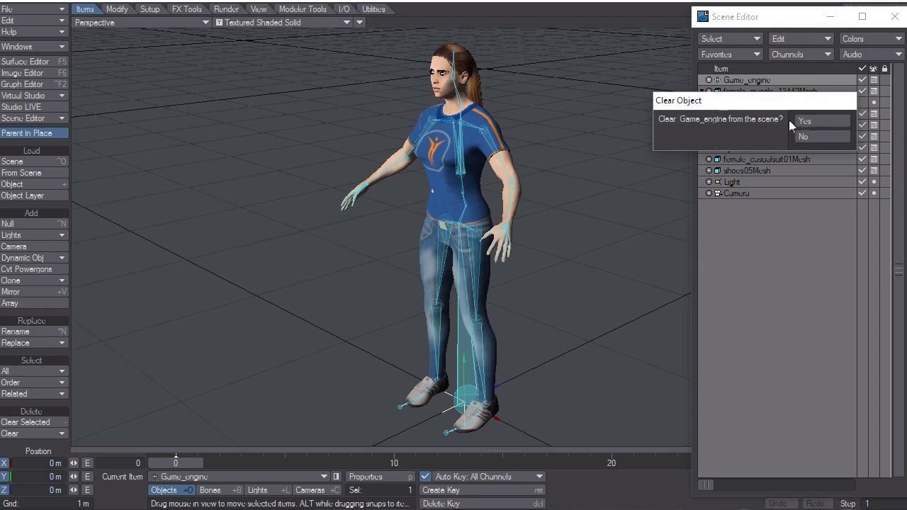
{"action": "left_click", "coordinate": [808, 122]}
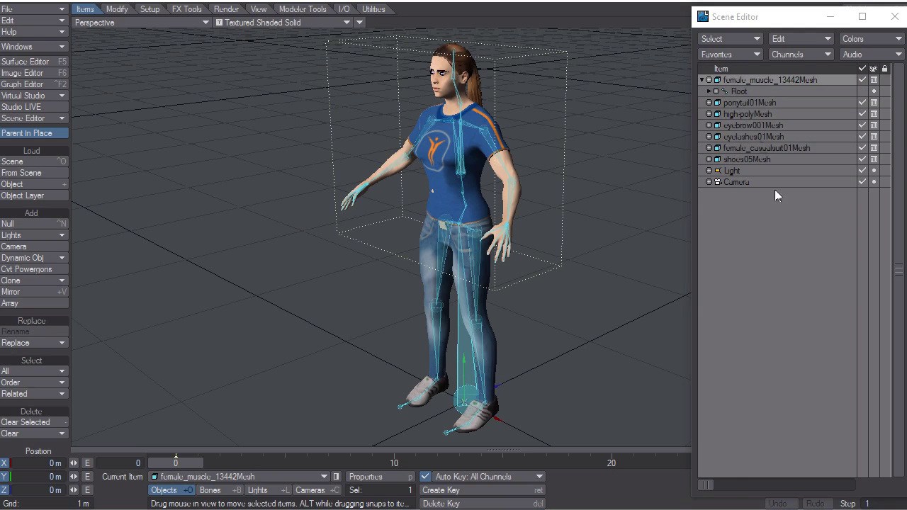
- Expand the Root hierarchy and review Root's bone properties, then close the panel
{"action": "left_click", "coordinate": [709, 91]}
{"action": "left_click", "coordinate": [739, 92]}
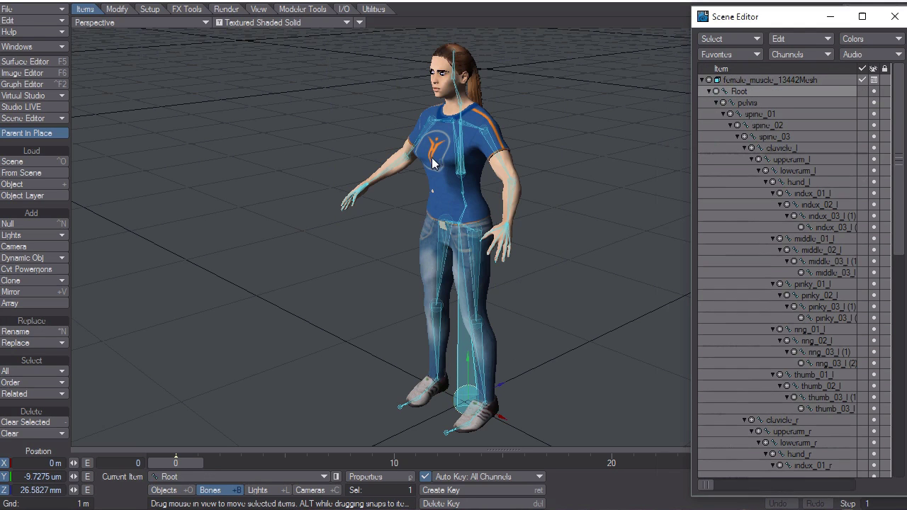
{"action": "key", "text": "p"}
{"action": "left_click_drag", "start_coordinate": [716, 147], "coordinate": [499, 41]}
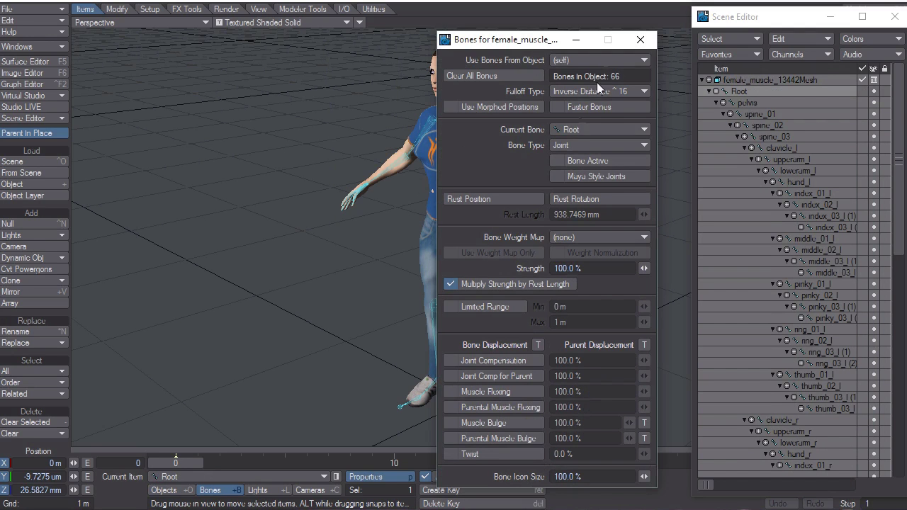
{"action": "left_click", "coordinate": [639, 39]}
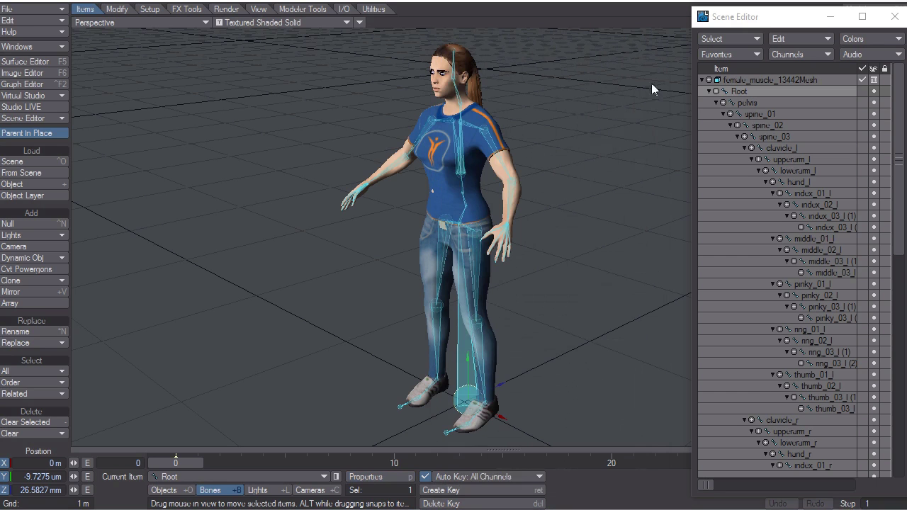
{"action": "left_click", "coordinate": [724, 91]}
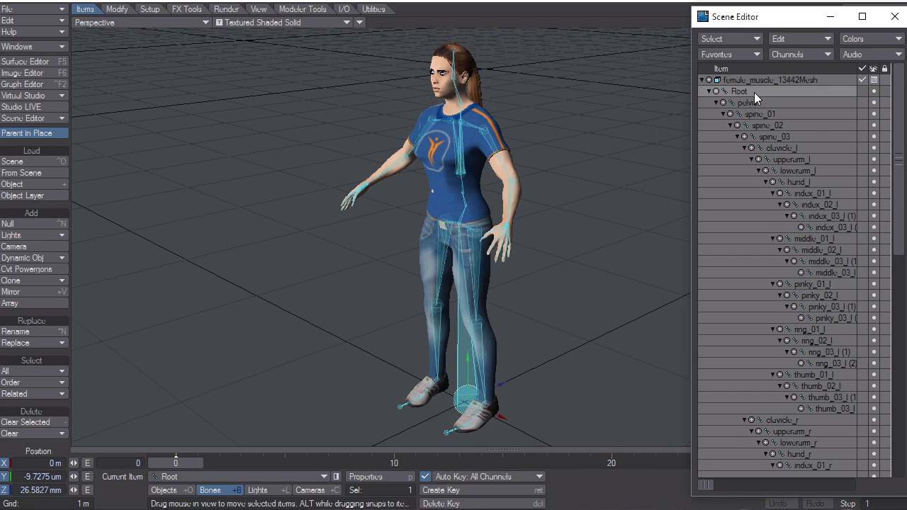
- Select all bones from Root to bull_r (2), turn Bone Active on, then reselect Root
{"action": "scroll", "coordinate": [797, 115], "scroll_direction": "down", "scroll_amount": 9}
{"action": "scroll", "coordinate": [797, 118], "scroll_direction": "down", "scroll_amount": 5}
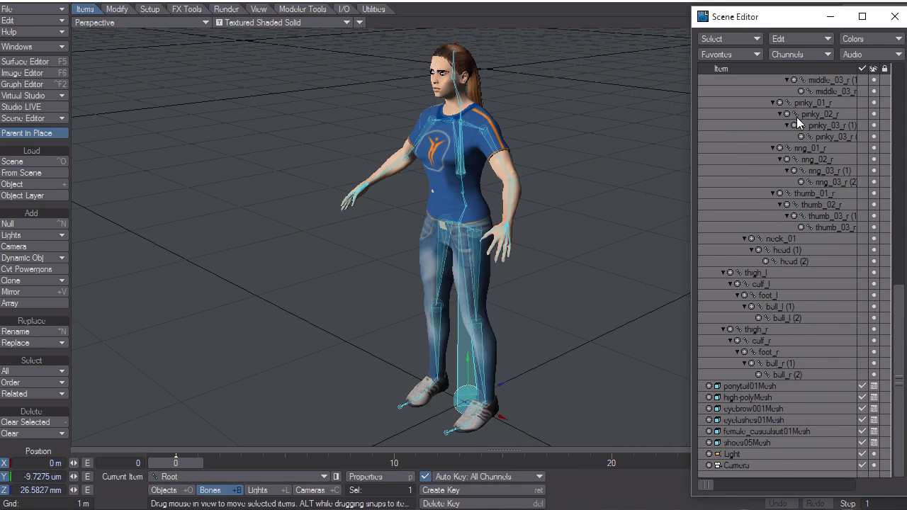
{"action": "left_click", "coordinate": [789, 376], "text": "shift"}
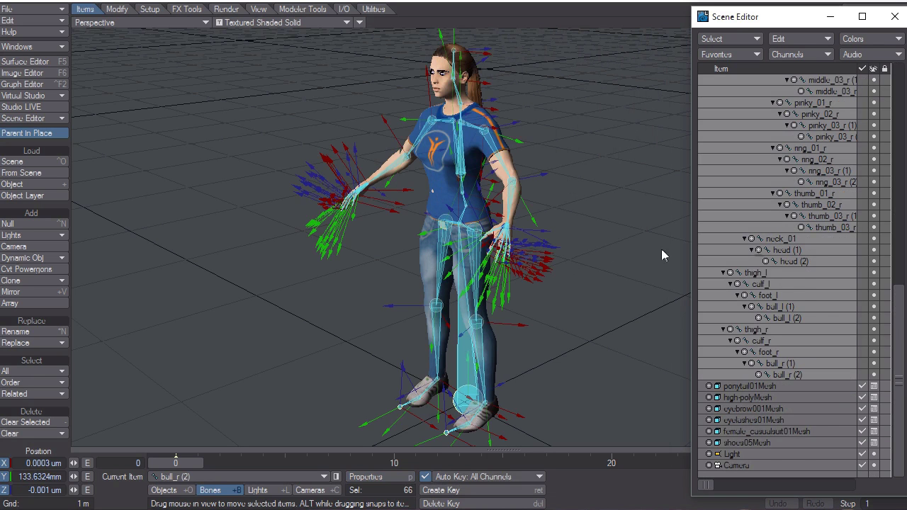
{"action": "scroll", "coordinate": [779, 246], "scroll_direction": "up", "scroll_amount": 12}
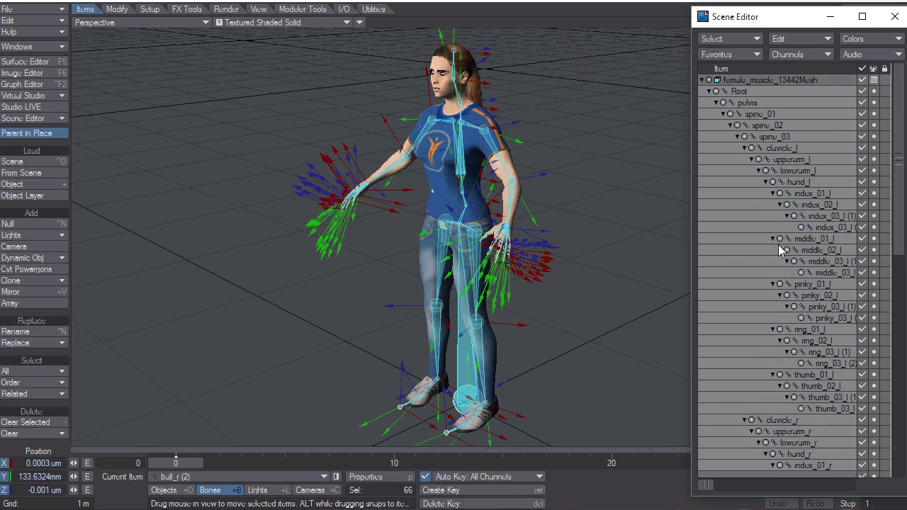
{"action": "left_click", "coordinate": [739, 91]}
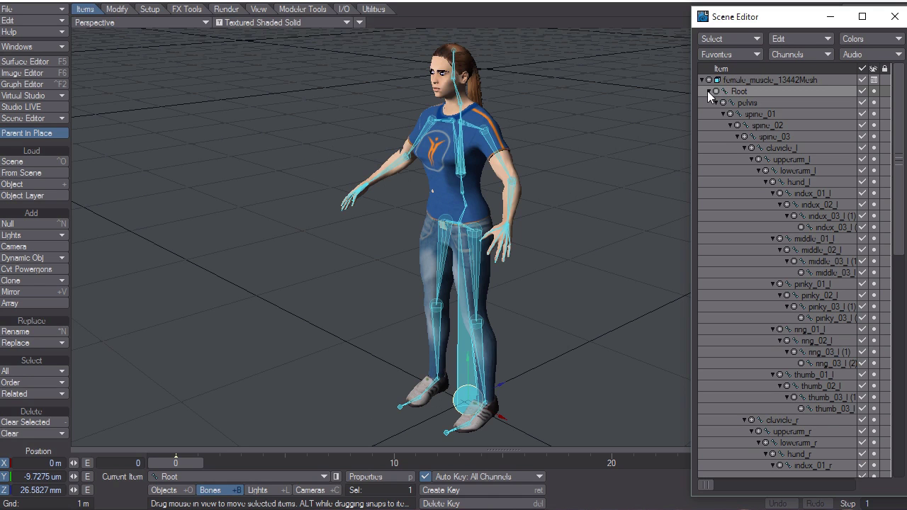
- Rotate upperarm_r to test the arm deformation, undo it, and select ponytail01Mesh
{"action": "left_click", "coordinate": [434, 125]}
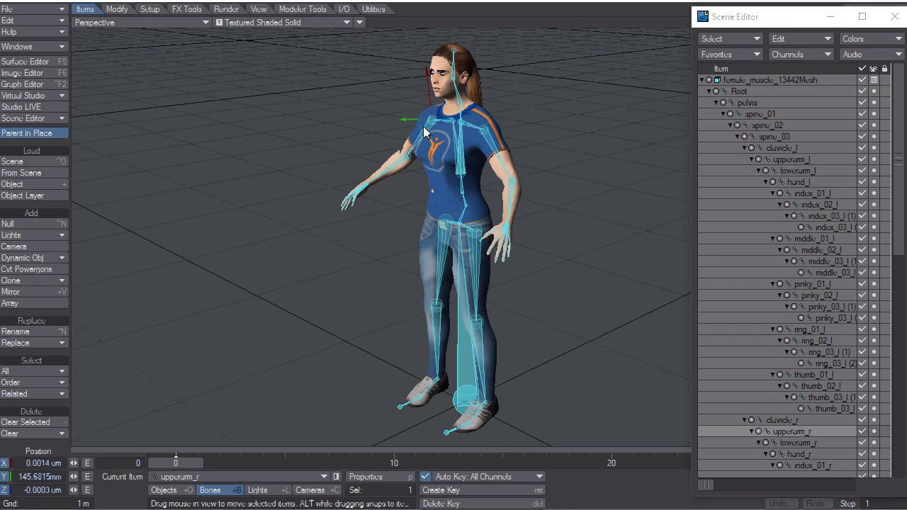
{"action": "key", "text": "y"}
{"action": "mouse_move", "coordinate": [216, 117]}
{"action": "left_mouse_down"}
{"action": "mouse_move", "coordinate": [234, 130]}
{"action": "mouse_move", "coordinate": [216, 118]}
{"action": "left_mouse_up"}
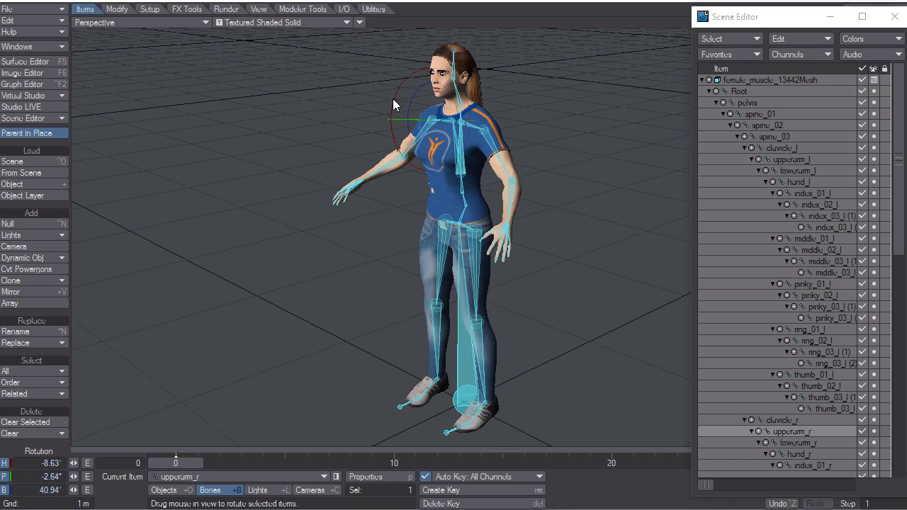
{"action": "key", "text": "ctrl+z"}
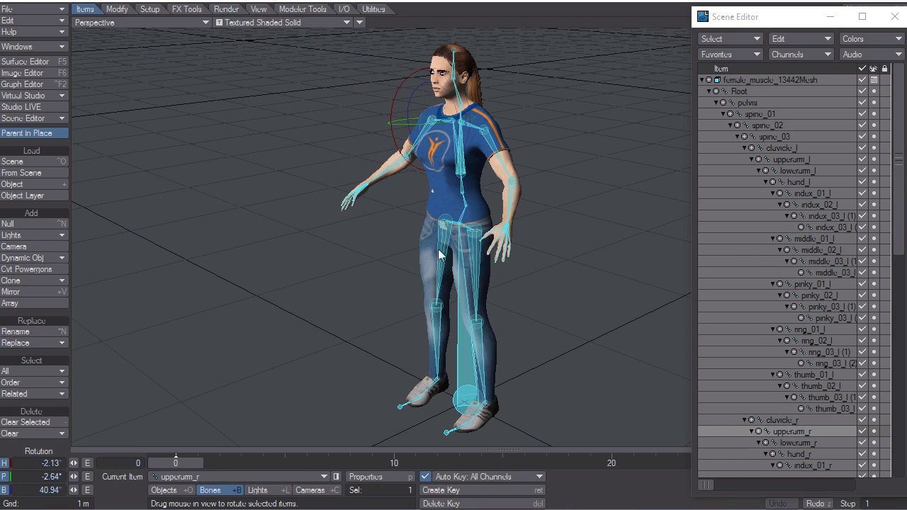
{"action": "left_click_drag", "start_coordinate": [899, 200], "coordinate": [899, 374]}
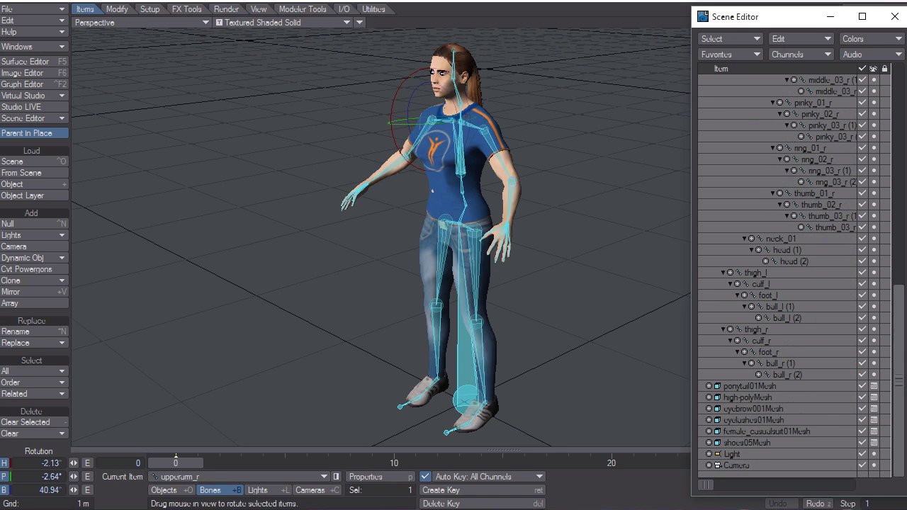
{"action": "left_click", "coordinate": [755, 387]}
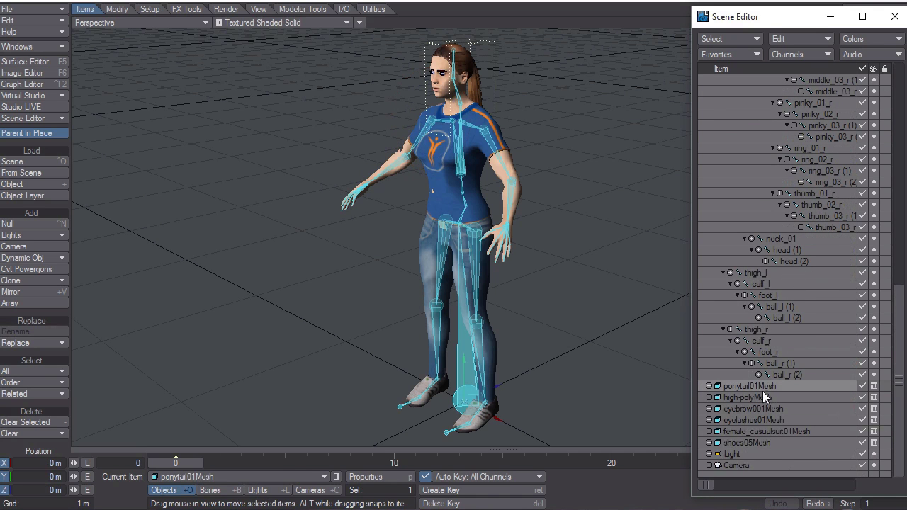
- Collapse Root and open ponytail01Mesh's bone properties, which report 0 bones
{"action": "scroll", "coordinate": [776, 340], "scroll_direction": "up", "scroll_amount": 15}
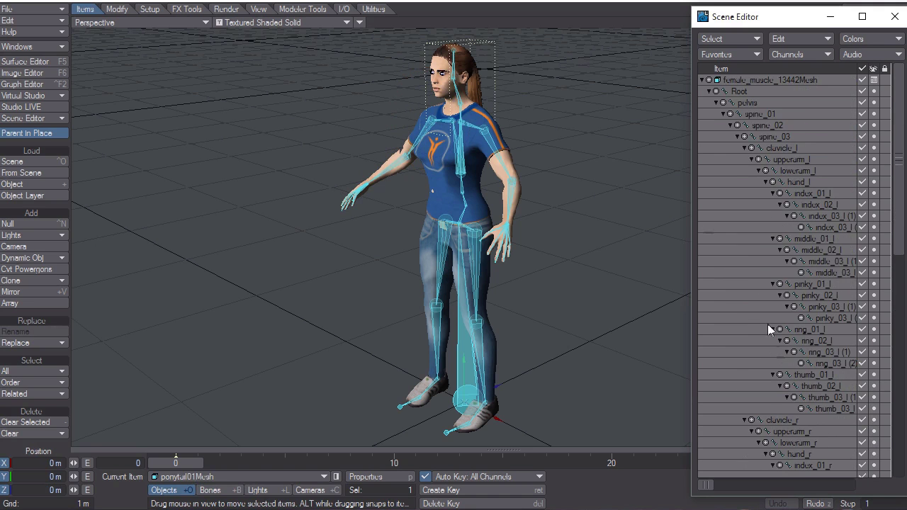
{"action": "left_click", "coordinate": [708, 90]}
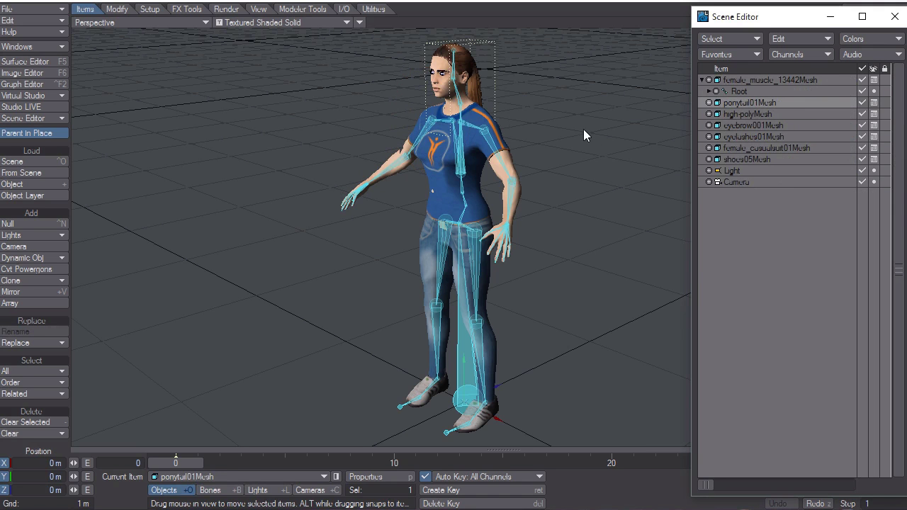
{"action": "key", "text": "shift+b"}
{"action": "key", "text": "y"}
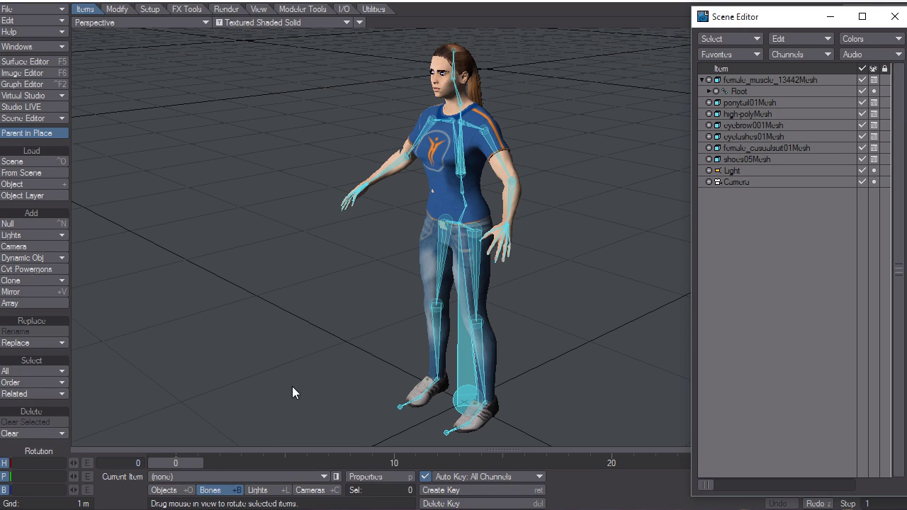
{"action": "key", "text": "p"}
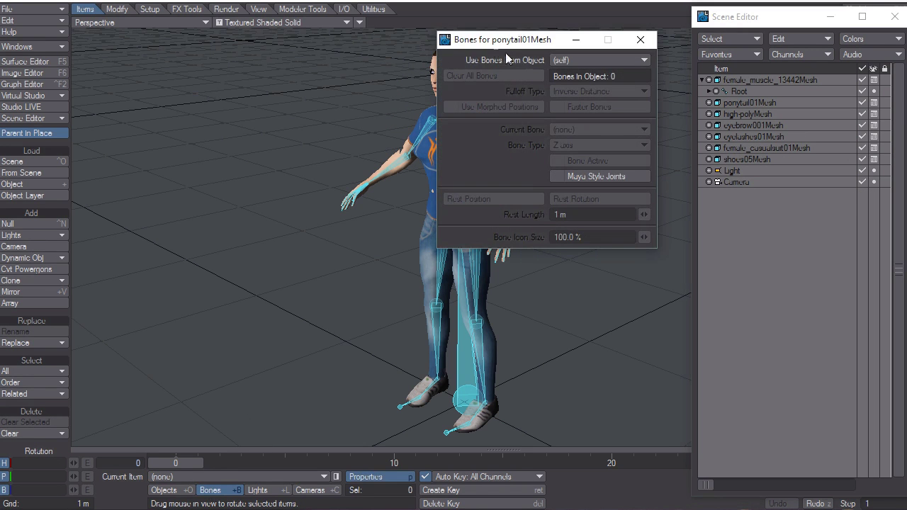
- Set ponytail01Mesh and high-polyMesh to use bones from female_muscle_13442Mesh
{"action": "left_click_drag", "start_coordinate": [506, 80], "coordinate": [507, 107]}
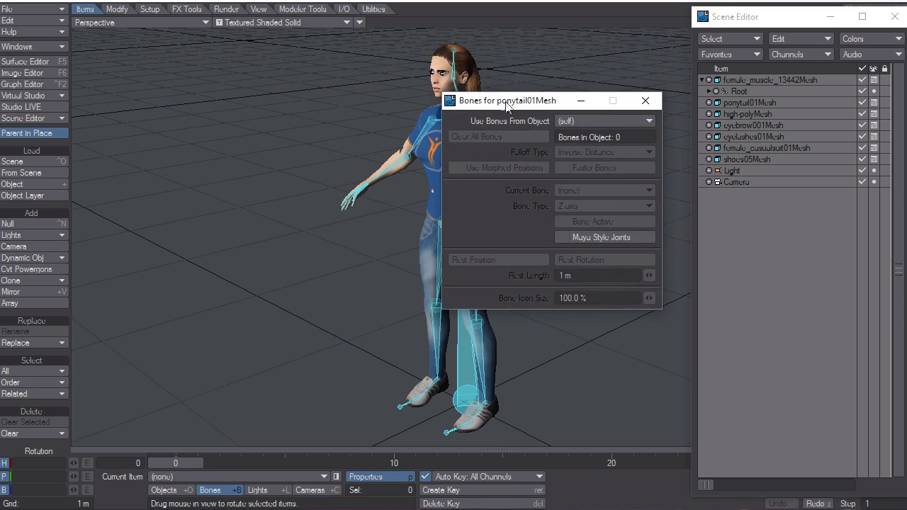
{"action": "left_click", "coordinate": [582, 121]}
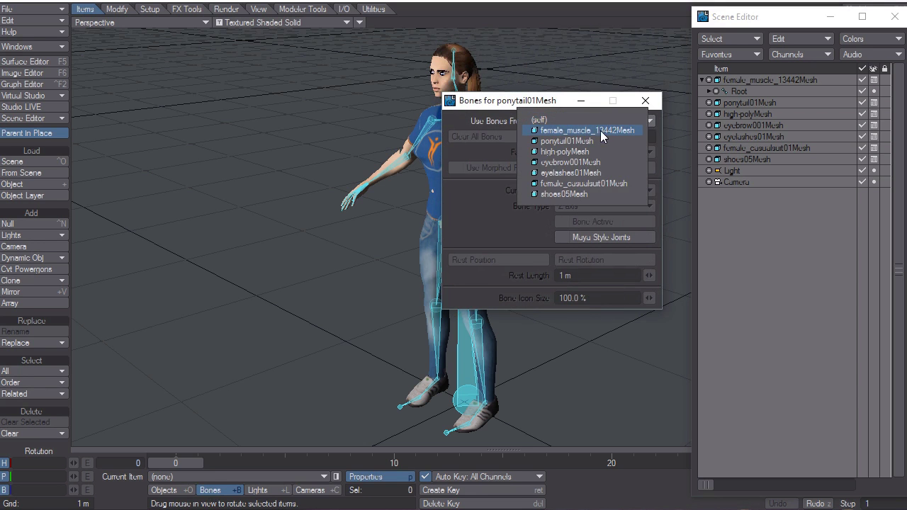
{"action": "left_click", "coordinate": [600, 130]}
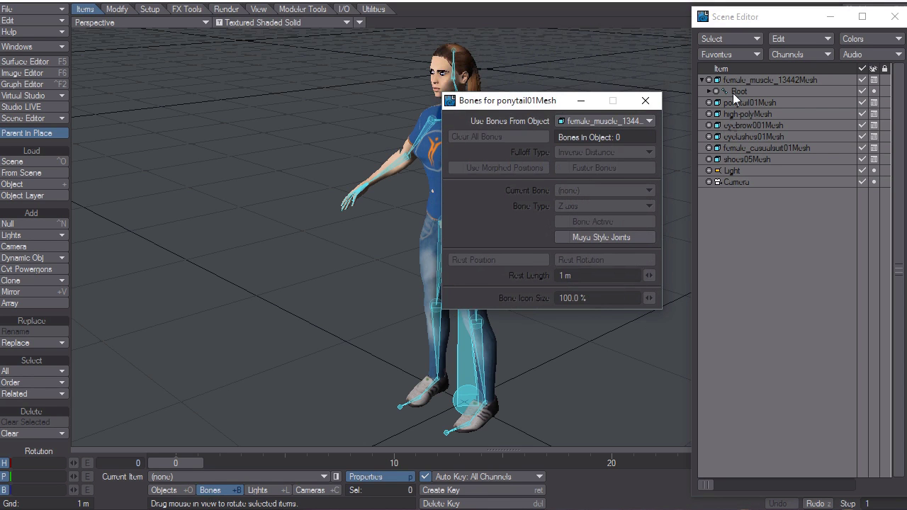
{"action": "left_click", "coordinate": [747, 114]}
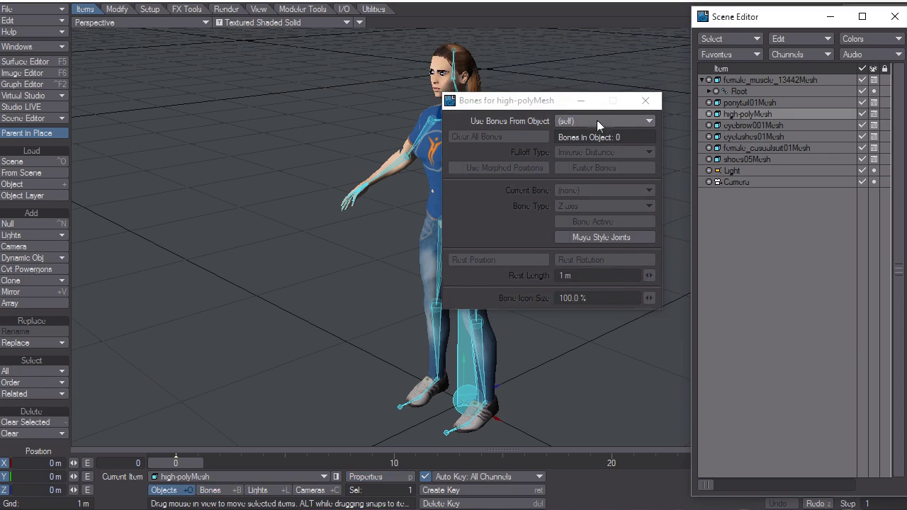
{"action": "left_click", "coordinate": [596, 120]}
{"action": "left_click", "coordinate": [590, 132]}
- Set eyebrow001Mesh and eyelashes01Mesh to use female_muscle_13442Mesh's bones
{"action": "left_click", "coordinate": [737, 125]}
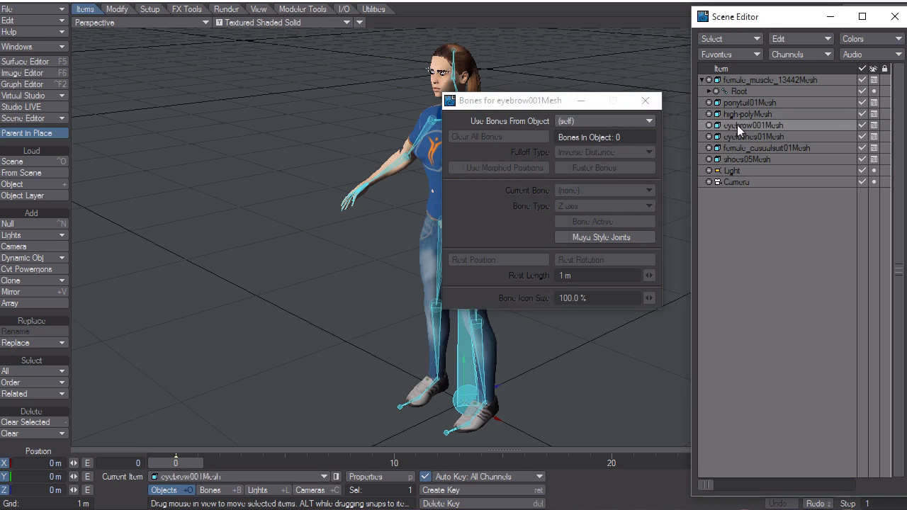
{"action": "left_click", "coordinate": [603, 123]}
{"action": "left_click", "coordinate": [601, 135]}
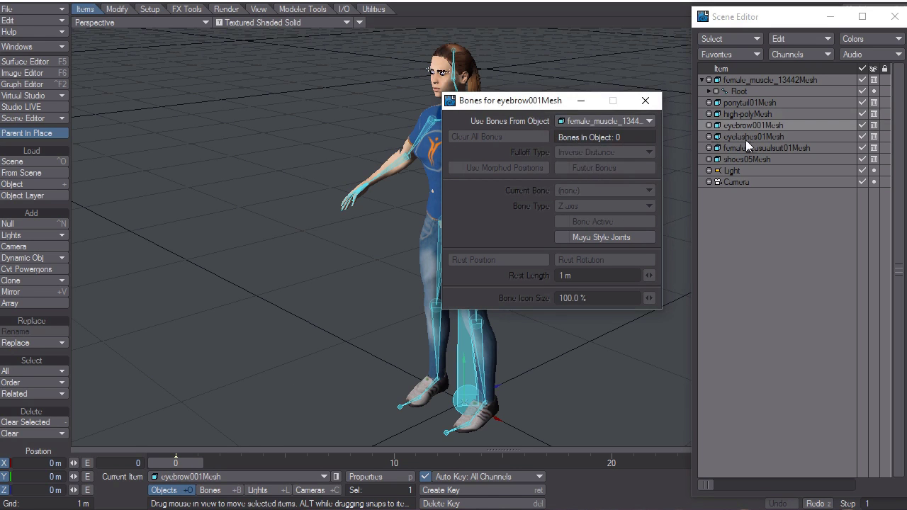
{"action": "left_click", "coordinate": [746, 136]}
{"action": "left_click", "coordinate": [607, 117]}
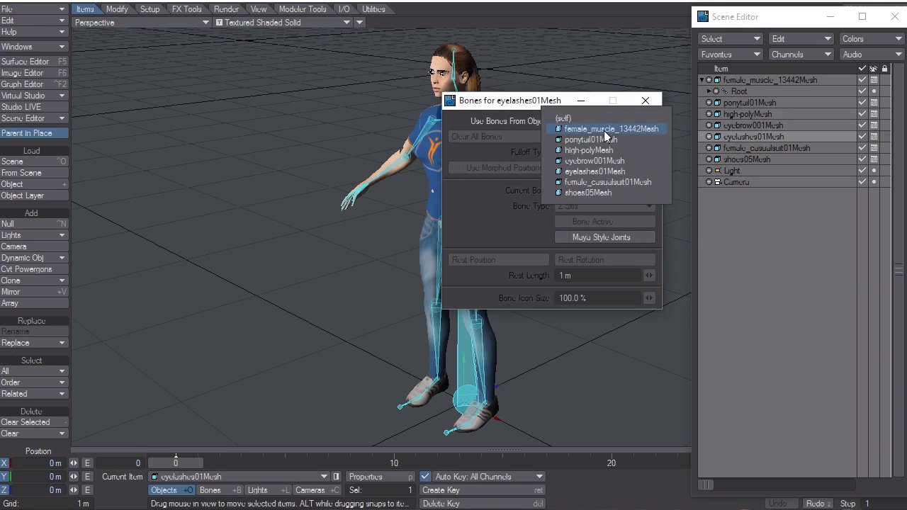
{"action": "left_click", "coordinate": [599, 129]}
- Bind the casual suit and shoes meshes to female_muscle_13442Mesh's bones and close the panel
{"action": "left_click", "coordinate": [738, 151]}
{"action": "left_click", "coordinate": [596, 122]}
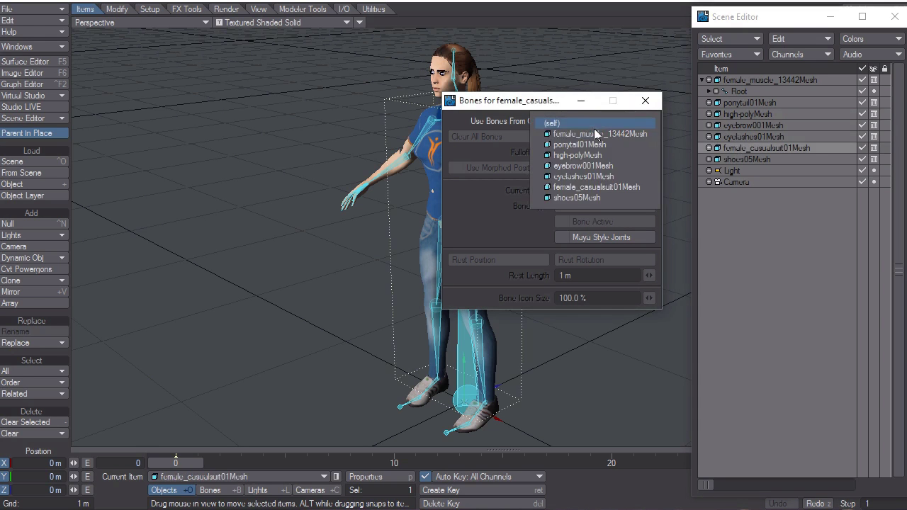
{"action": "left_click", "coordinate": [620, 136]}
{"action": "left_click", "coordinate": [723, 159]}
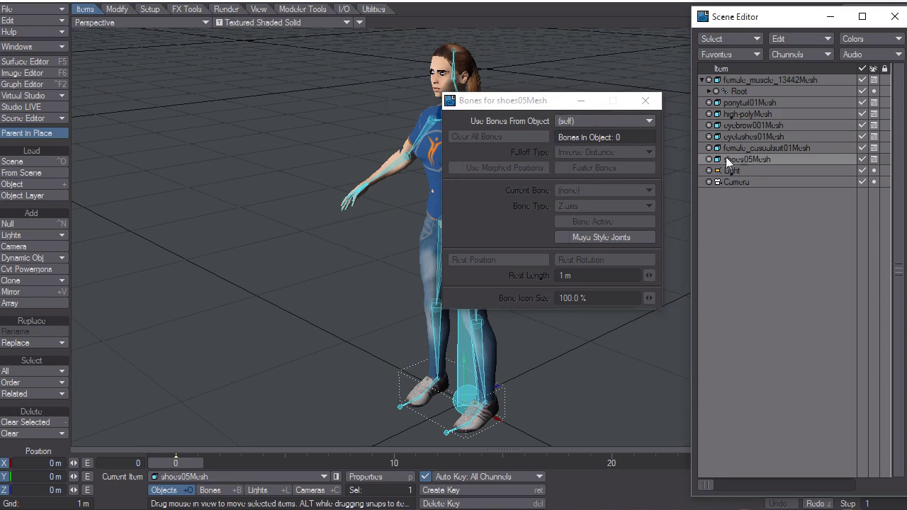
{"action": "left_click", "coordinate": [568, 123]}
{"action": "left_click", "coordinate": [572, 135]}
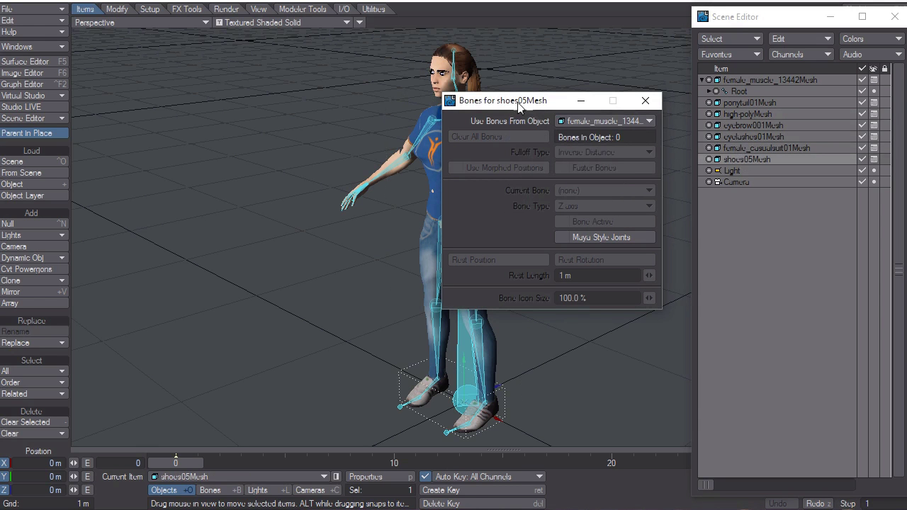
{"action": "left_click_drag", "start_coordinate": [530, 106], "coordinate": [638, 212]}
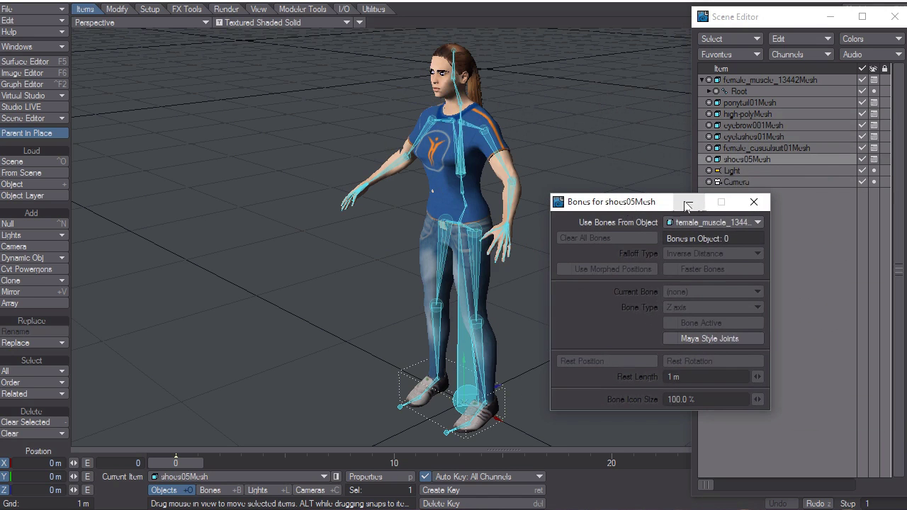
{"action": "left_click", "coordinate": [755, 202]}
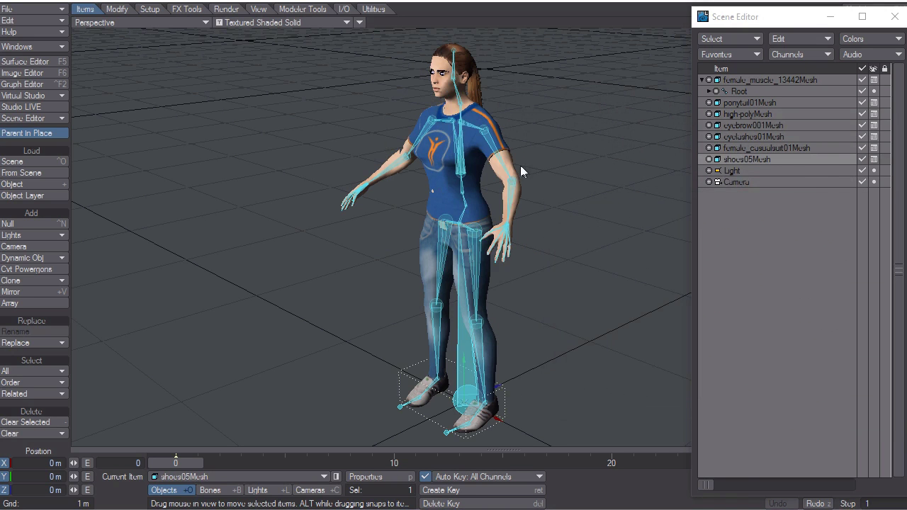
- Rotate upperarm_r slightly and swing thigh_r forward so the right leg kicks
{"action": "left_click", "coordinate": [433, 125]}
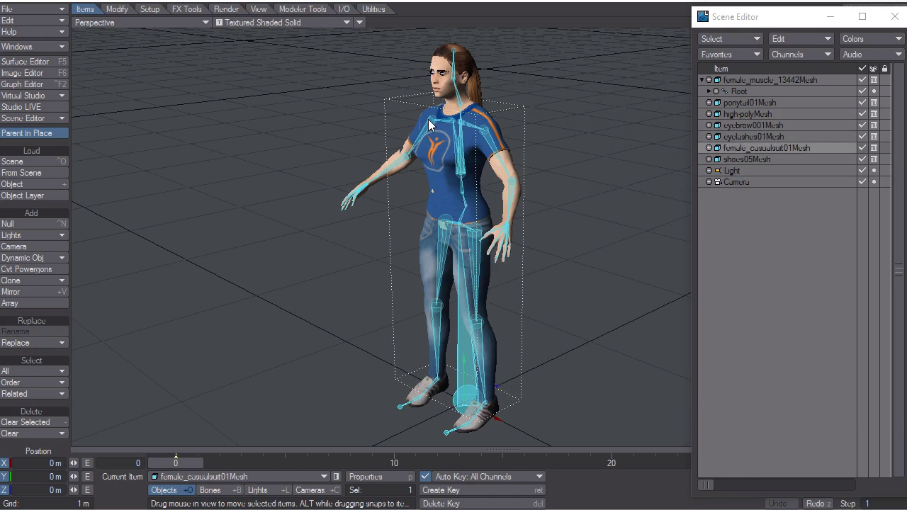
{"action": "key", "text": "shift+b"}
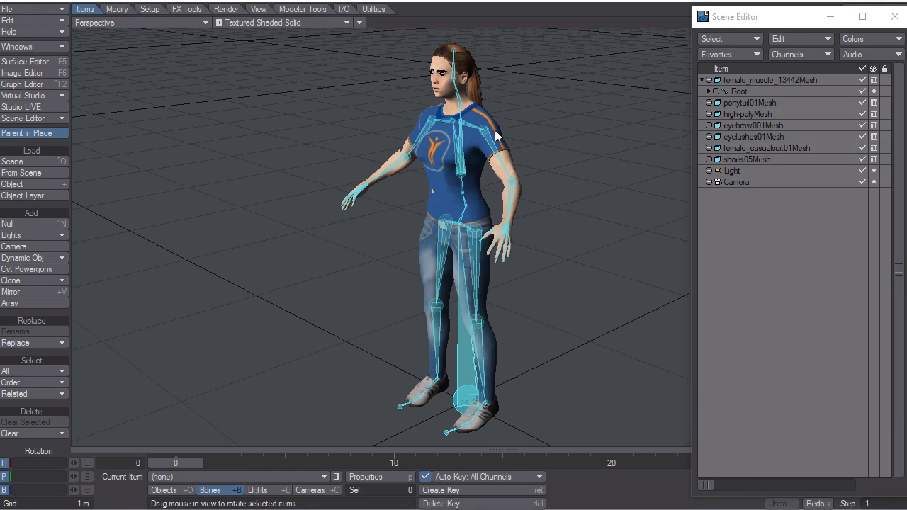
{"action": "left_click", "coordinate": [431, 120]}
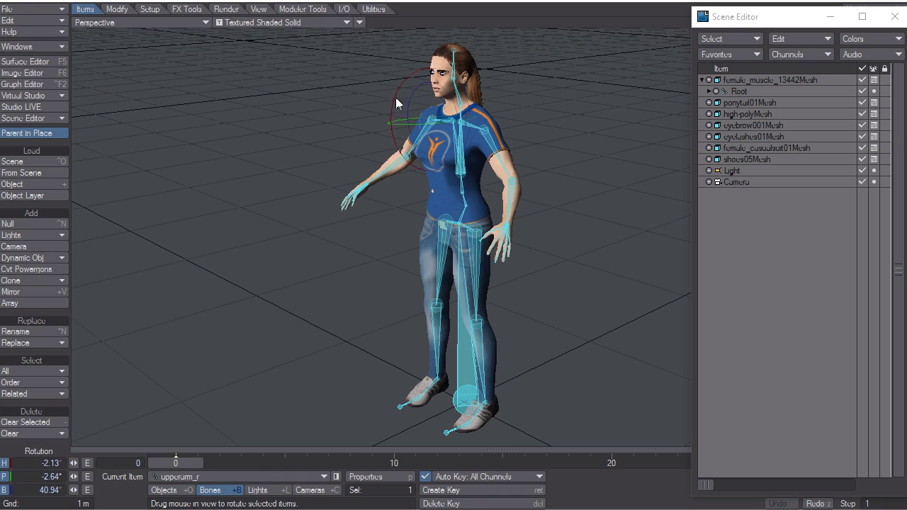
{"action": "left_click_drag", "start_coordinate": [396, 97], "coordinate": [216, 117]}
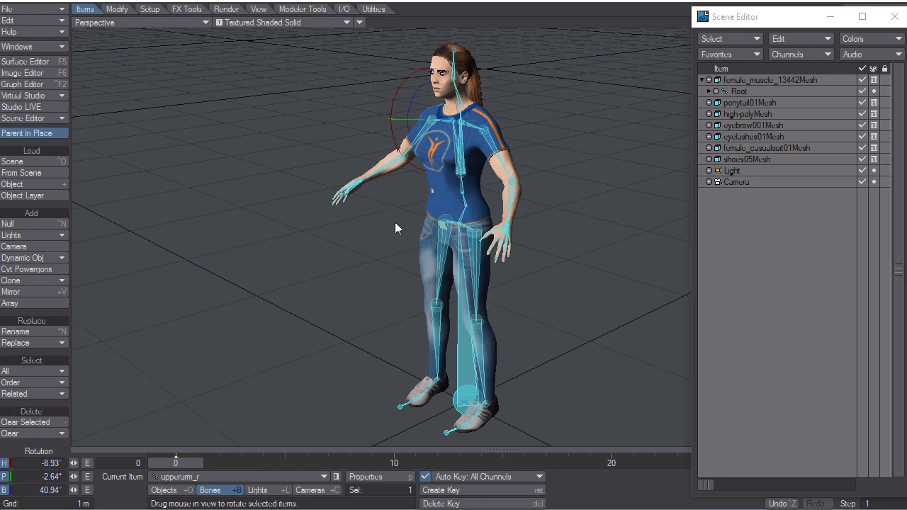
{"action": "left_click", "coordinate": [447, 225]}
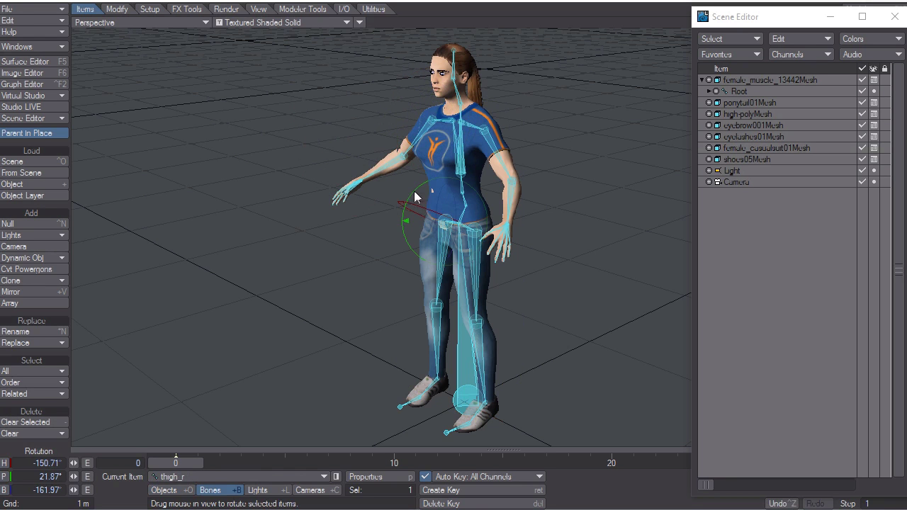
{"action": "left_click_drag", "start_coordinate": [216, 118], "coordinate": [424, 355]}
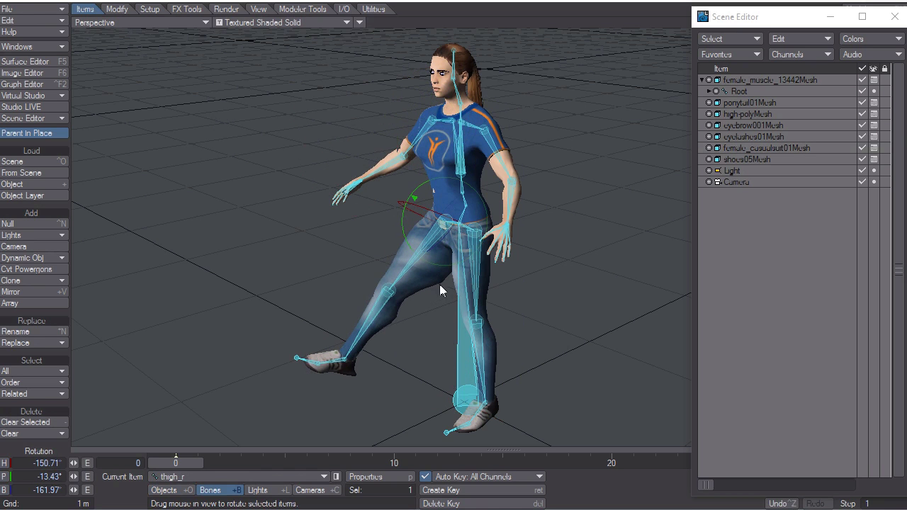
- Close the Scene Editor, swing thigh_r out sideways, and open calf_r's bone properties
{"action": "left_click", "coordinate": [894, 17]}
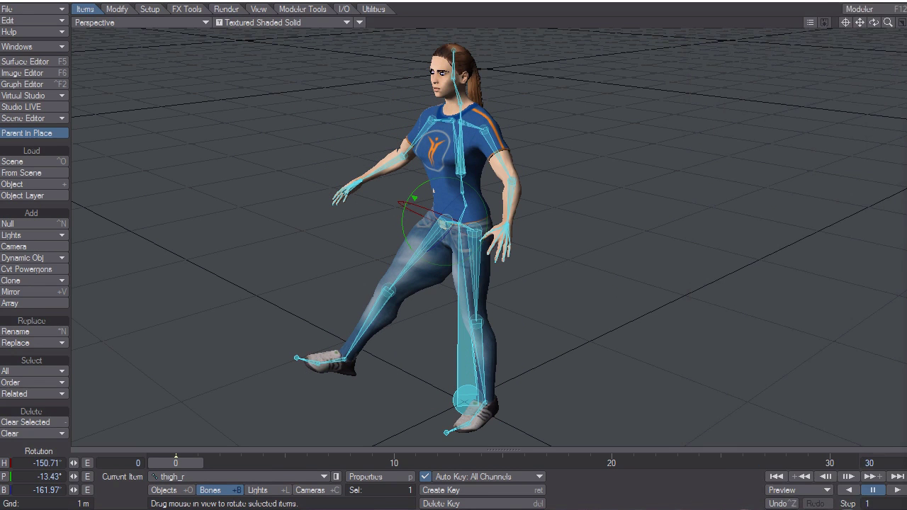
{"action": "left_click_drag", "start_coordinate": [874, 22], "coordinate": [217, 122]}
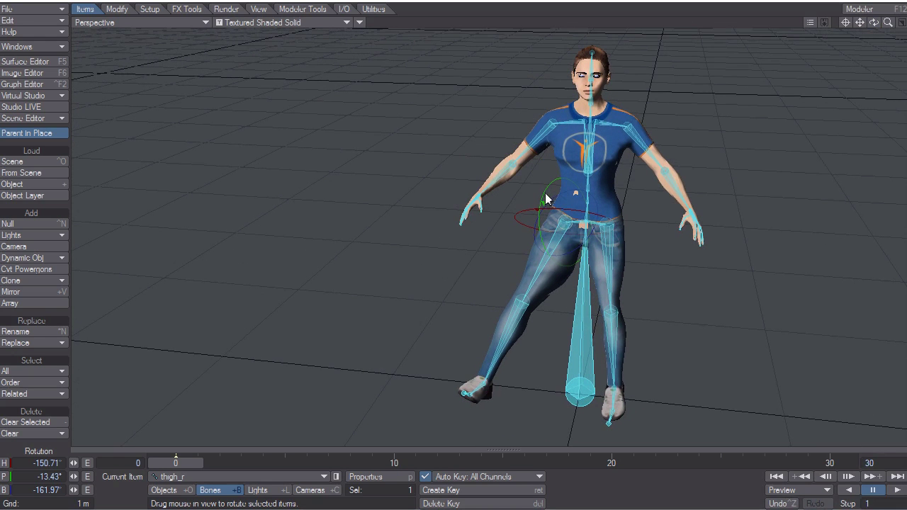
{"action": "right_click_drag", "start_coordinate": [535, 243], "coordinate": [215, 119]}
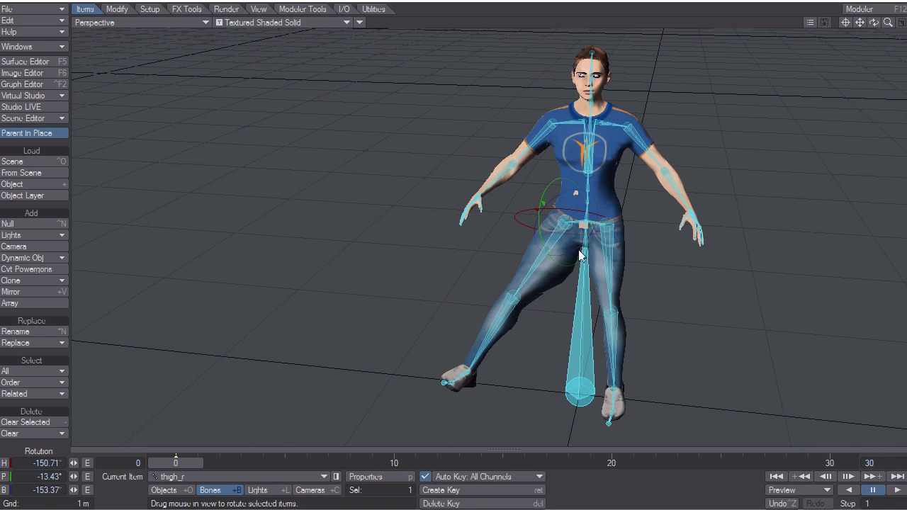
{"action": "left_click", "coordinate": [541, 262]}
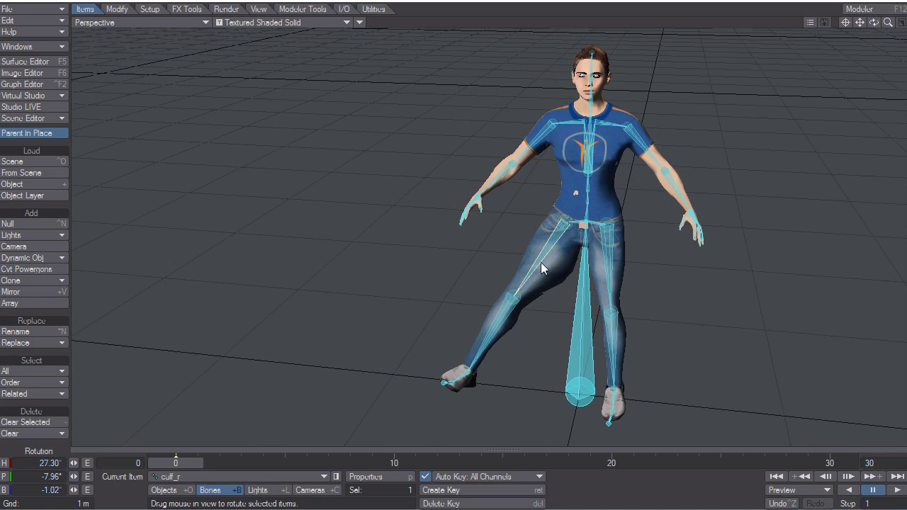
{"action": "key", "text": "p"}
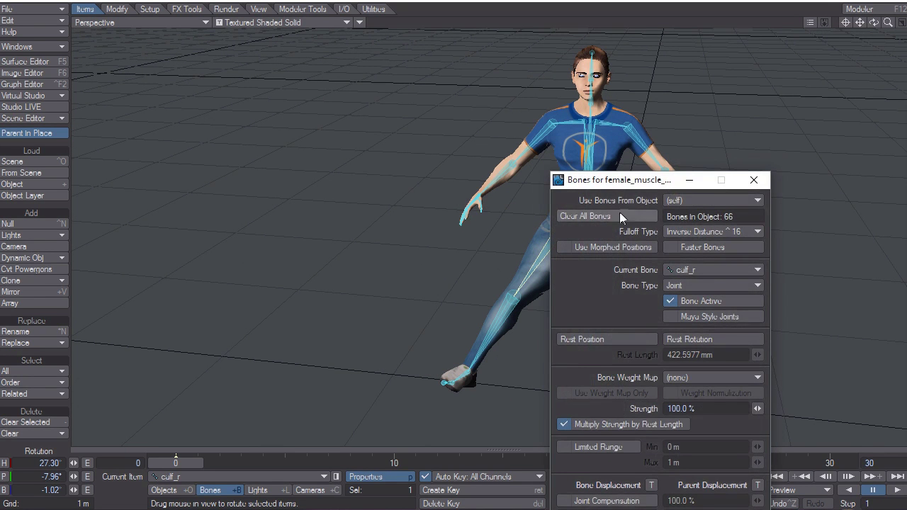
- Move calf_r's properties panel, dismiss the Bone Weight Map list unchanged, and close the panel
{"action": "left_click_drag", "start_coordinate": [621, 183], "coordinate": [386, 37]}
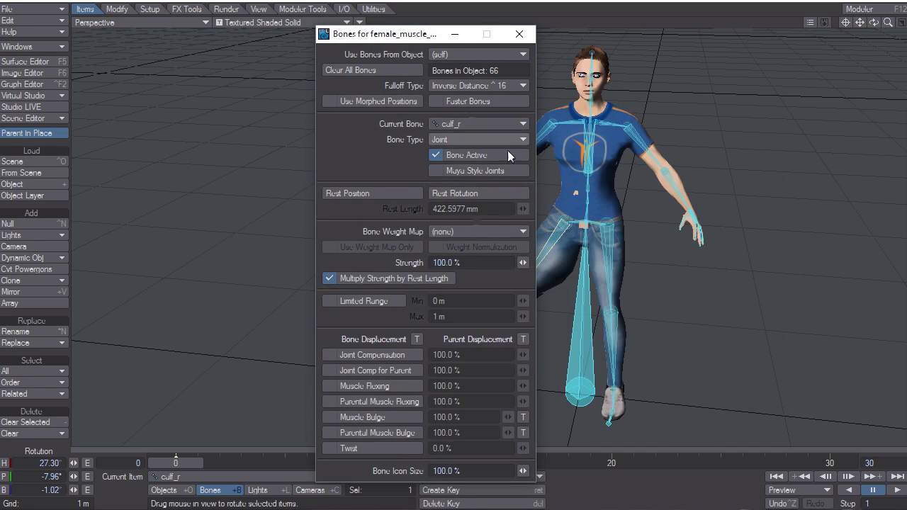
{"action": "left_click", "coordinate": [463, 234]}
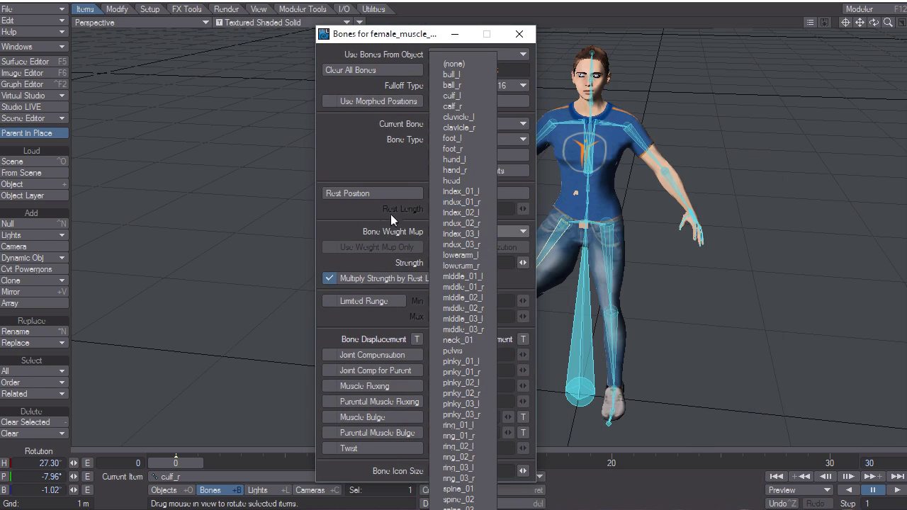
{"action": "left_click", "coordinate": [368, 227]}
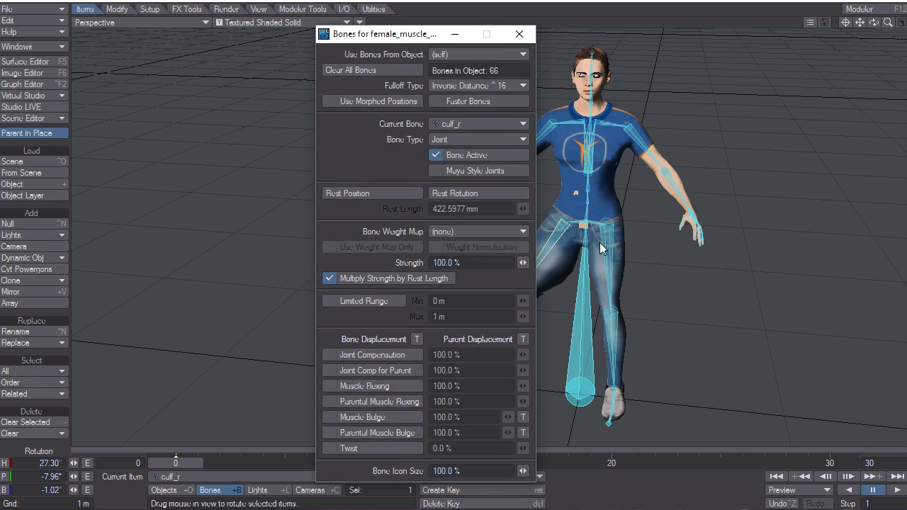
{"action": "key", "text": "p"}
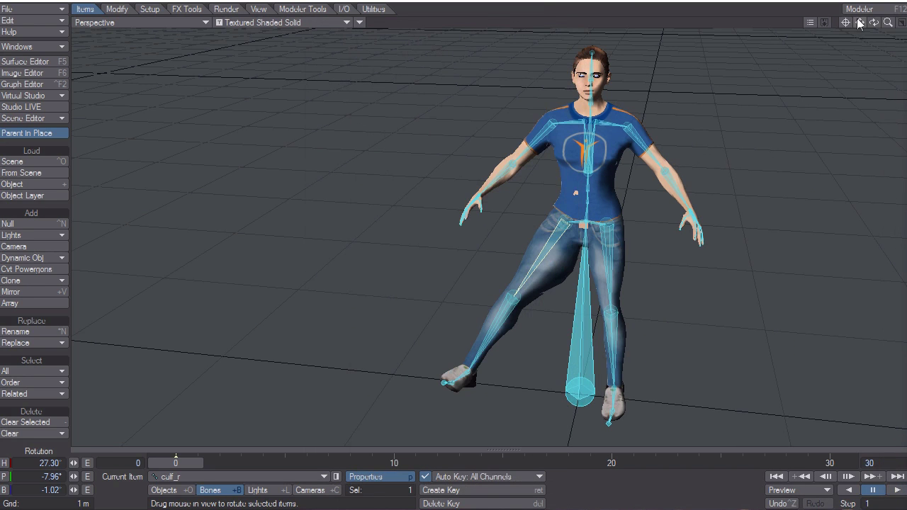
- Rotate upperarm_l to H 2.17°, P -2.72°, B -40.94°, lowering her left arm
{"action": "mouse_move", "coordinate": [874, 22]}
{"action": "left_mouse_down"}
{"action": "mouse_move", "coordinate": [218, 117]}
{"action": "mouse_move", "coordinate": [875, 26]}
{"action": "left_mouse_up"}
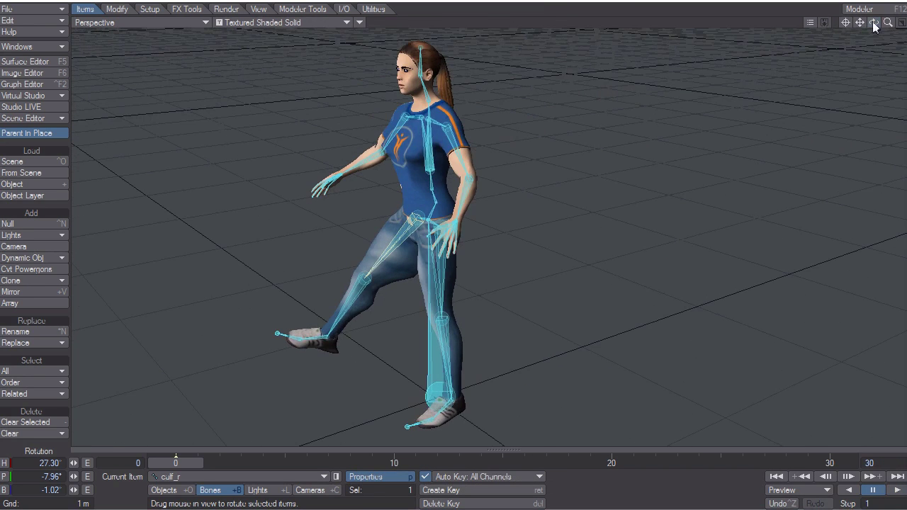
{"action": "left_click", "coordinate": [444, 126]}
{"action": "left_click_drag", "start_coordinate": [490, 108], "coordinate": [216, 118]}
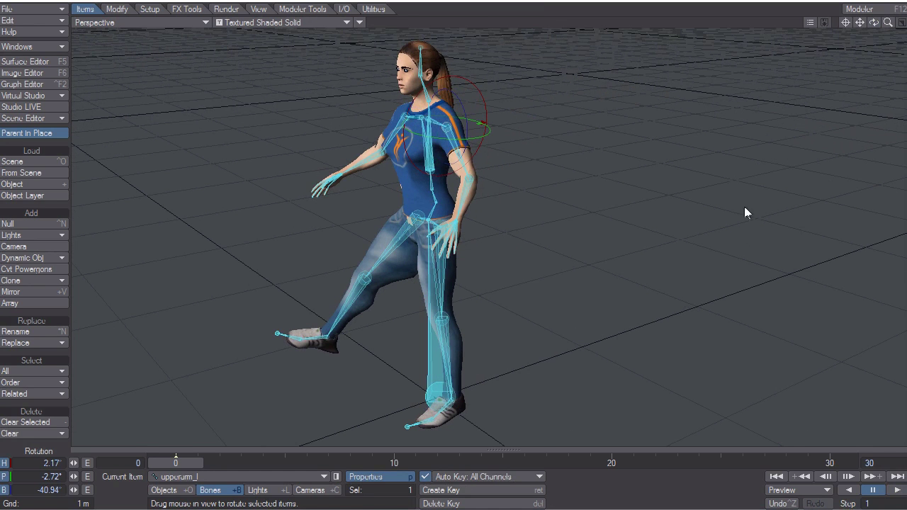
{"action": "mouse_move", "coordinate": [876, 23]}
{"action": "left_mouse_down"}
{"action": "mouse_move", "coordinate": [216, 118]}
{"action": "mouse_move", "coordinate": [876, 22]}
{"action": "left_mouse_up"}
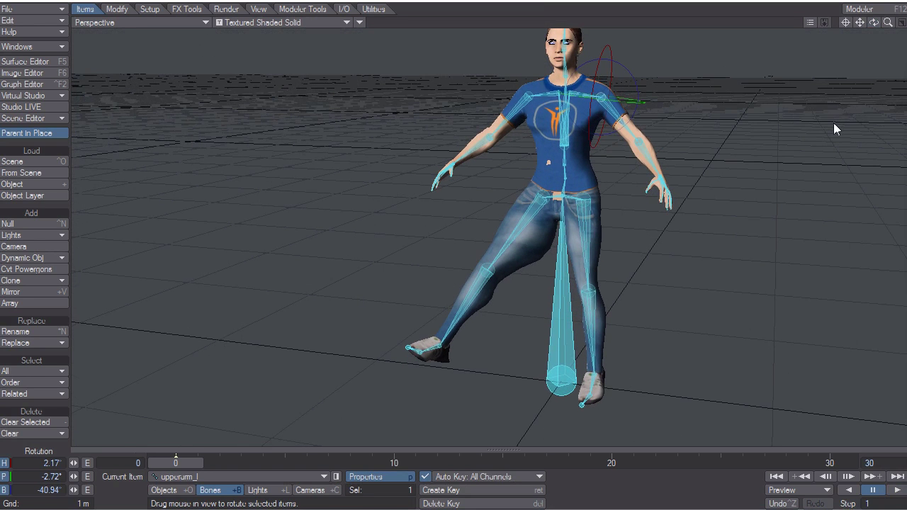
{"action": "mouse_move", "coordinate": [860, 28]}
{"action": "left_mouse_down"}
{"action": "mouse_move", "coordinate": [216, 118]}
{"action": "mouse_move", "coordinate": [859, 22]}
{"action": "mouse_move", "coordinate": [853, 35]}
{"action": "left_mouse_up"}
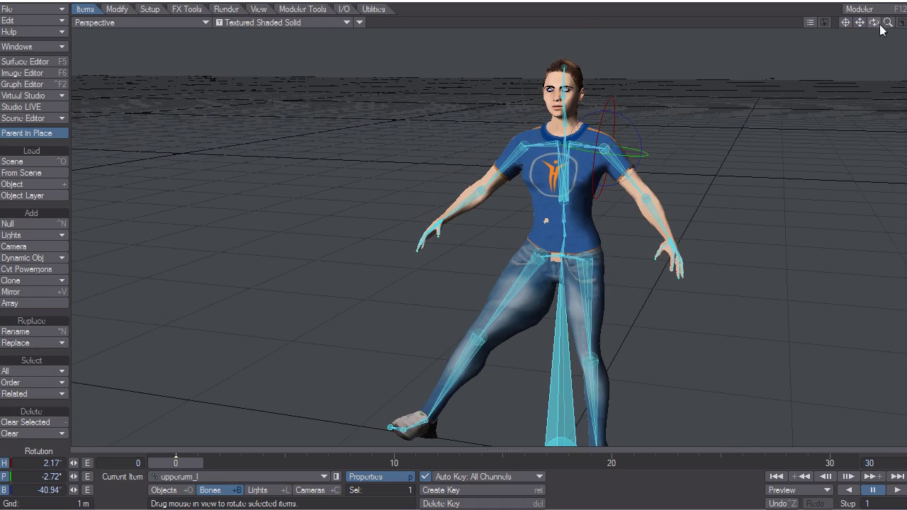